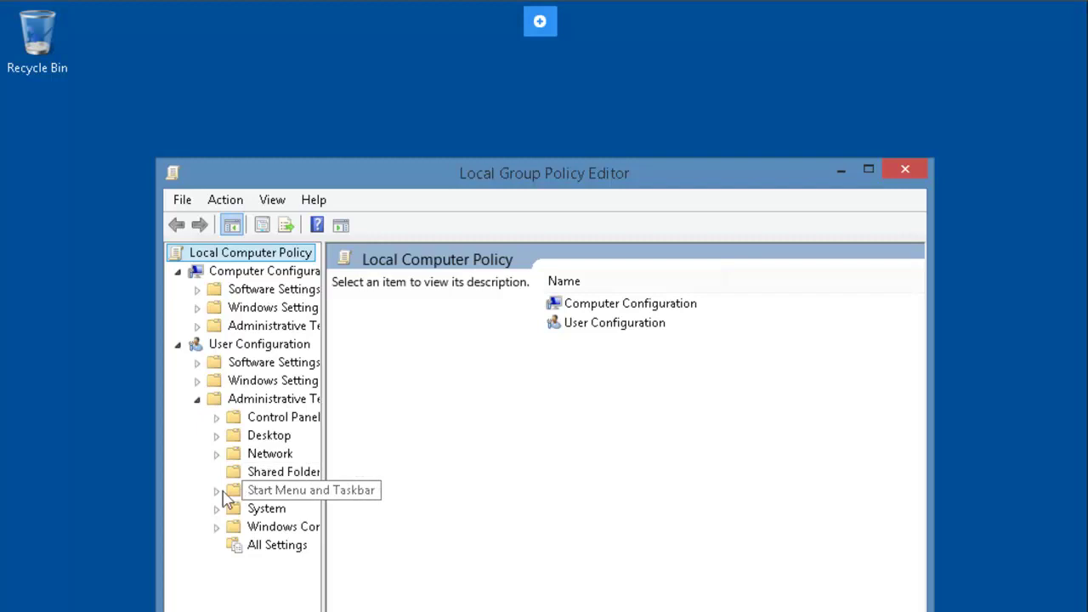
Step: Enable the Start Menu and Taskbar policy 'Prevent changes to Taskbar and Start Menu Settings'
{"action": "left_click", "coordinate": [219, 359]}
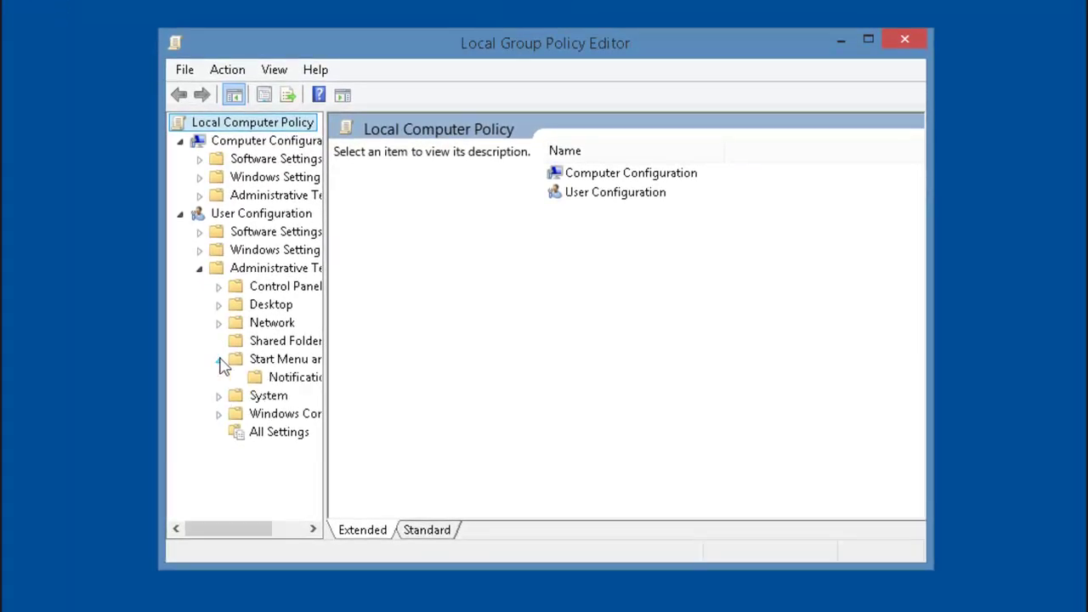
{"action": "left_click", "coordinate": [247, 363]}
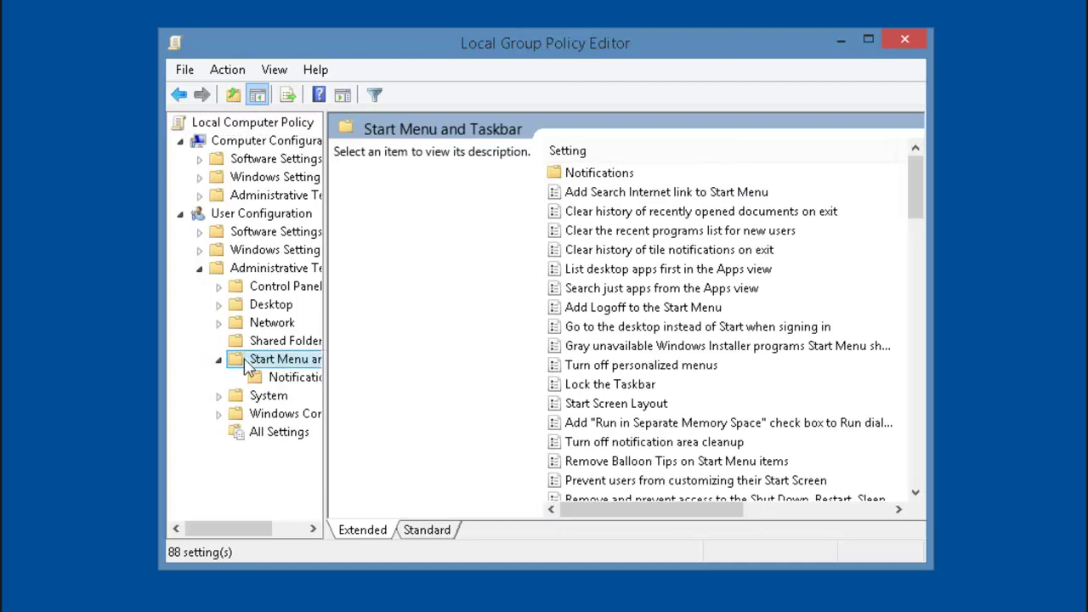
{"action": "left_click", "coordinate": [607, 411]}
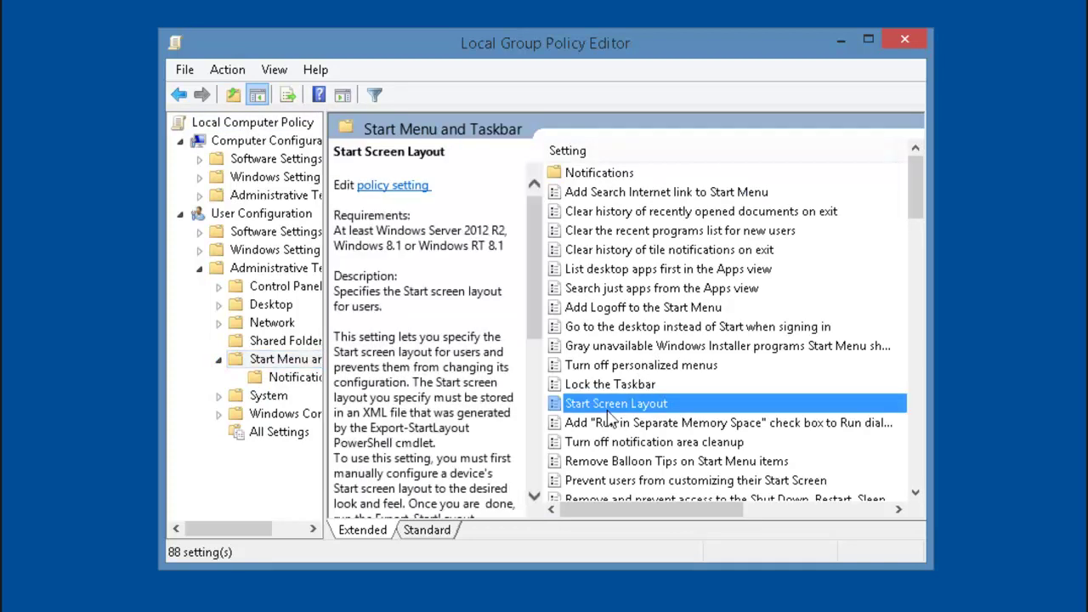
{"action": "scroll", "coordinate": [608, 417], "scroll_direction": "down", "scroll_amount": 4}
{"action": "scroll", "coordinate": [608, 416], "scroll_direction": "down", "scroll_amount": 7}
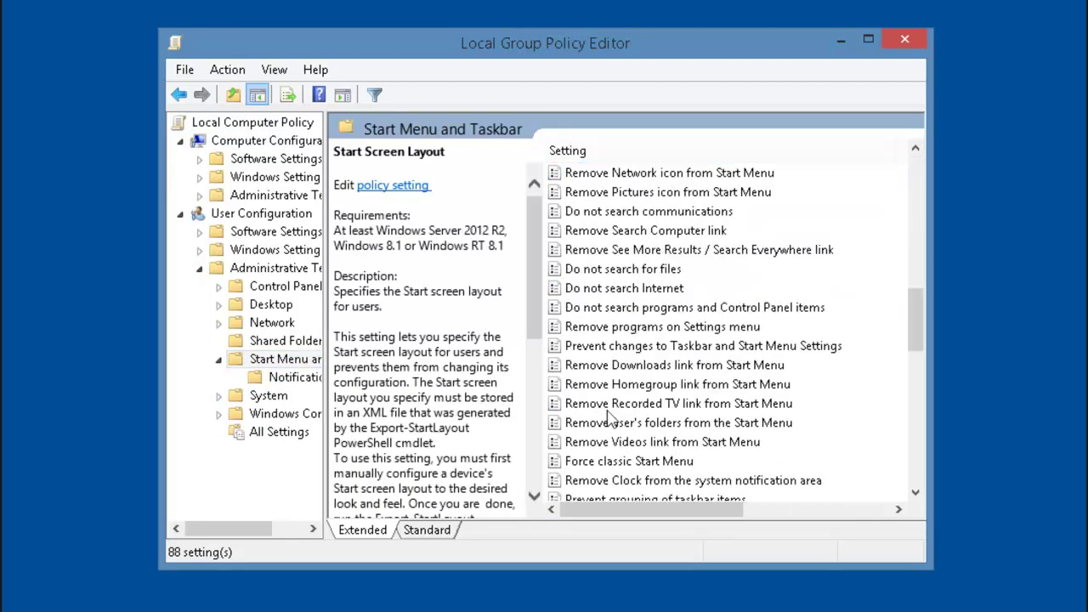
{"action": "left_click", "coordinate": [642, 349]}
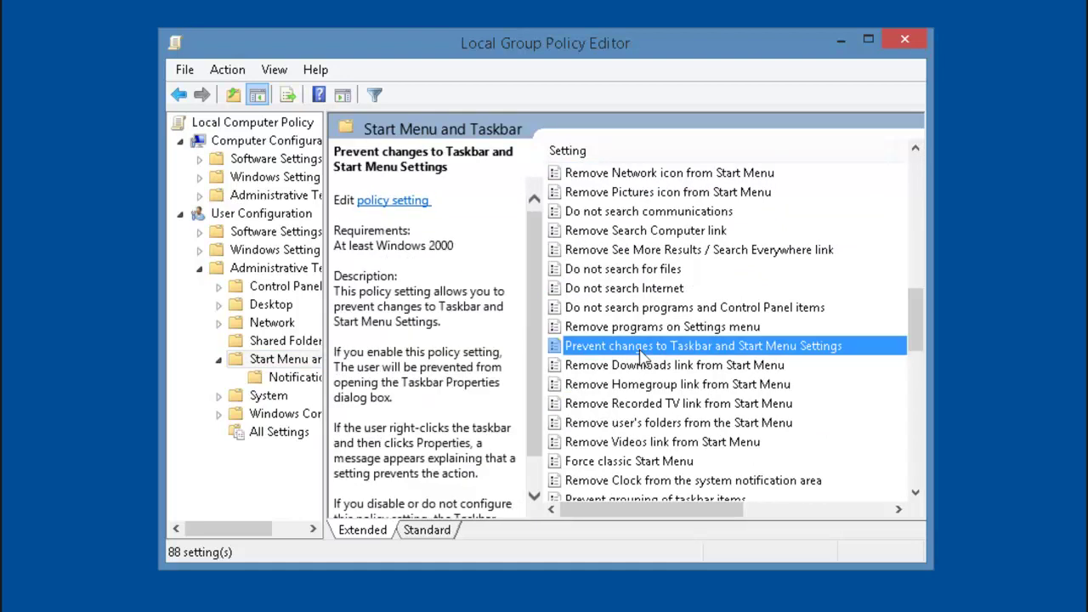
{"action": "right_click", "coordinate": [642, 355]}
{"action": "left_click", "coordinate": [704, 364]}
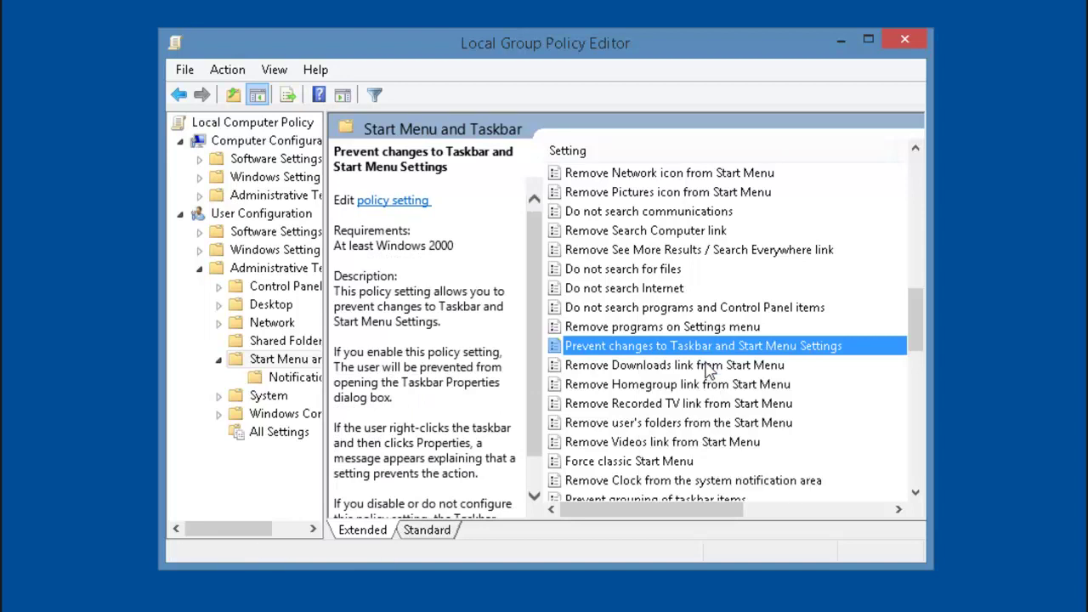
{"action": "left_click", "coordinate": [80, 53]}
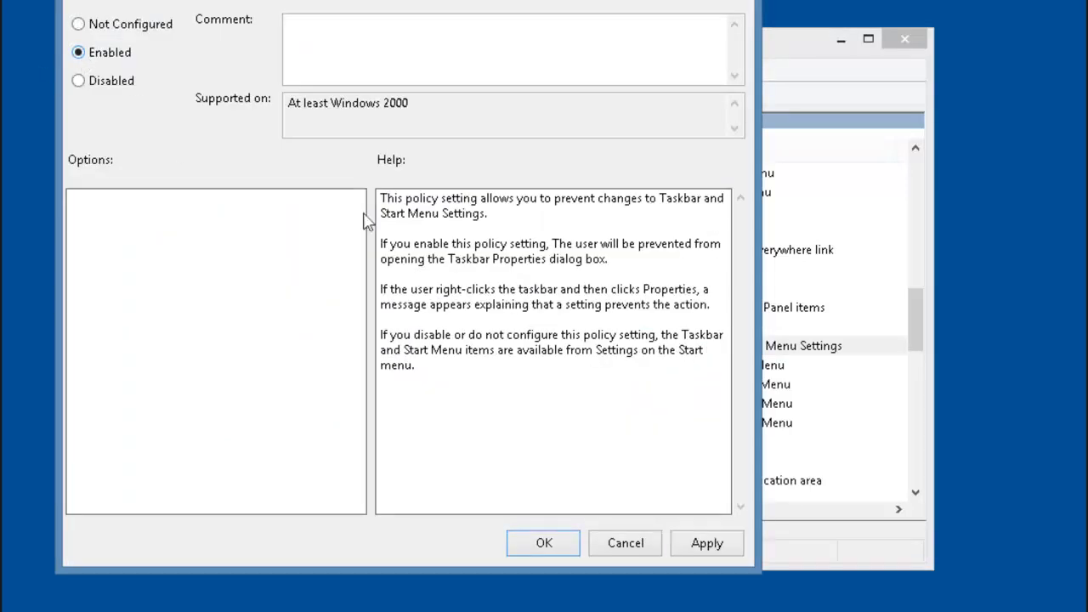
{"action": "left_click", "coordinate": [544, 541]}
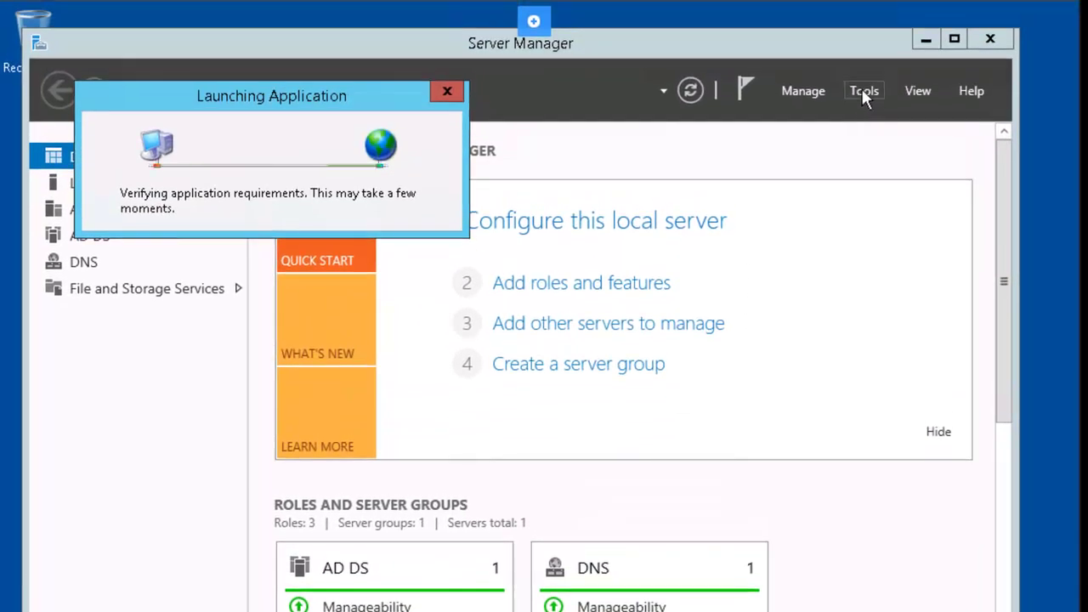
Step: Launch Group Policy Management from Server Manager's Tools menu
{"action": "left_click", "coordinate": [863, 90]}
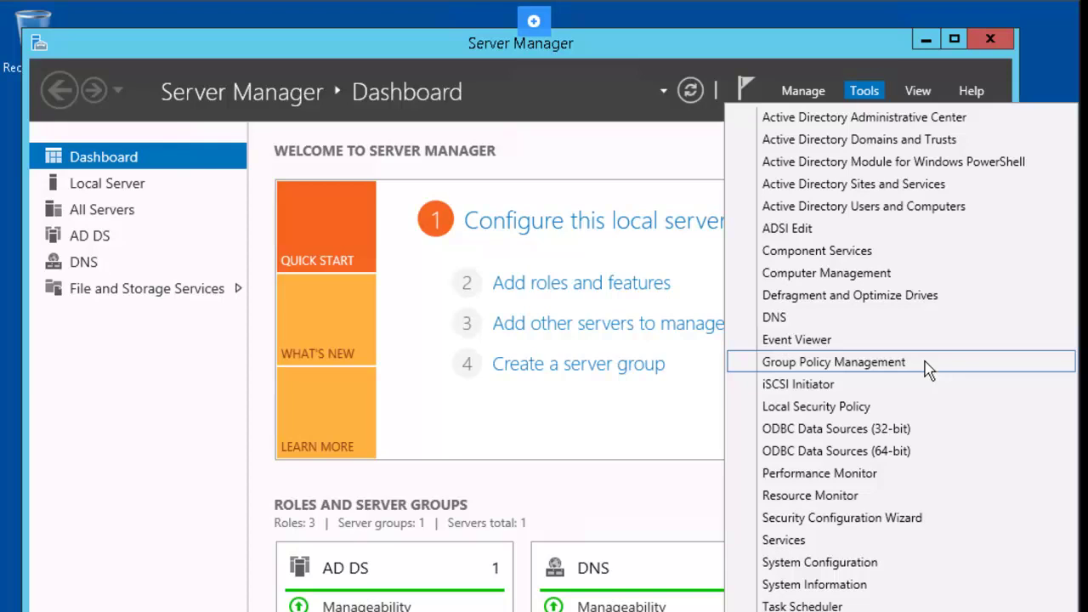
{"action": "left_click", "coordinate": [929, 367]}
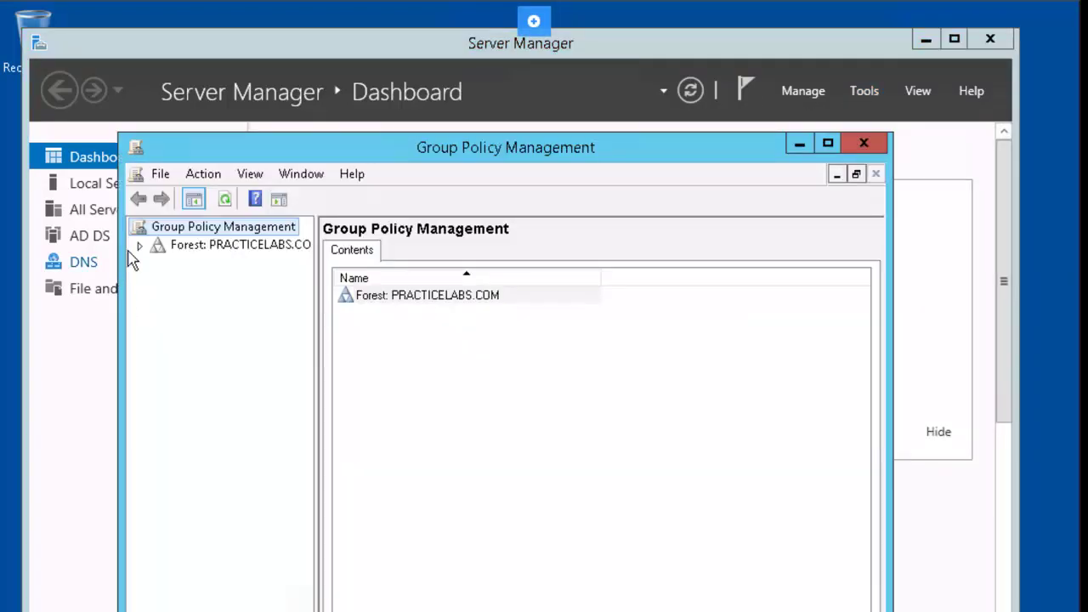
Step: Create a GPO 'Practice Labs Domain Policy' linked to the PRACTICELABS.COM domain
{"action": "left_click", "coordinate": [141, 245]}
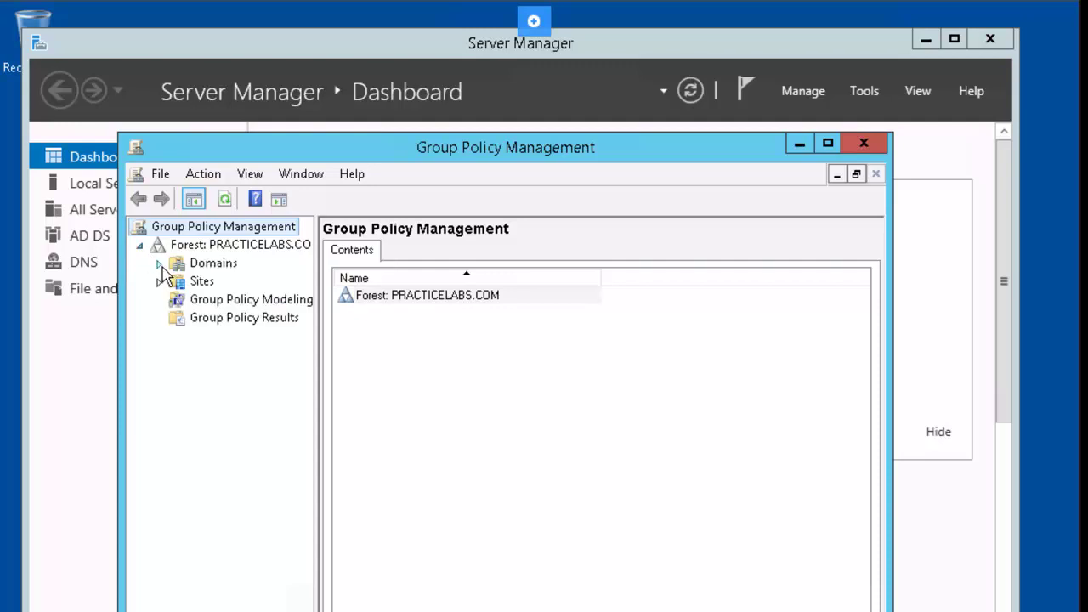
{"action": "left_click", "coordinate": [159, 263]}
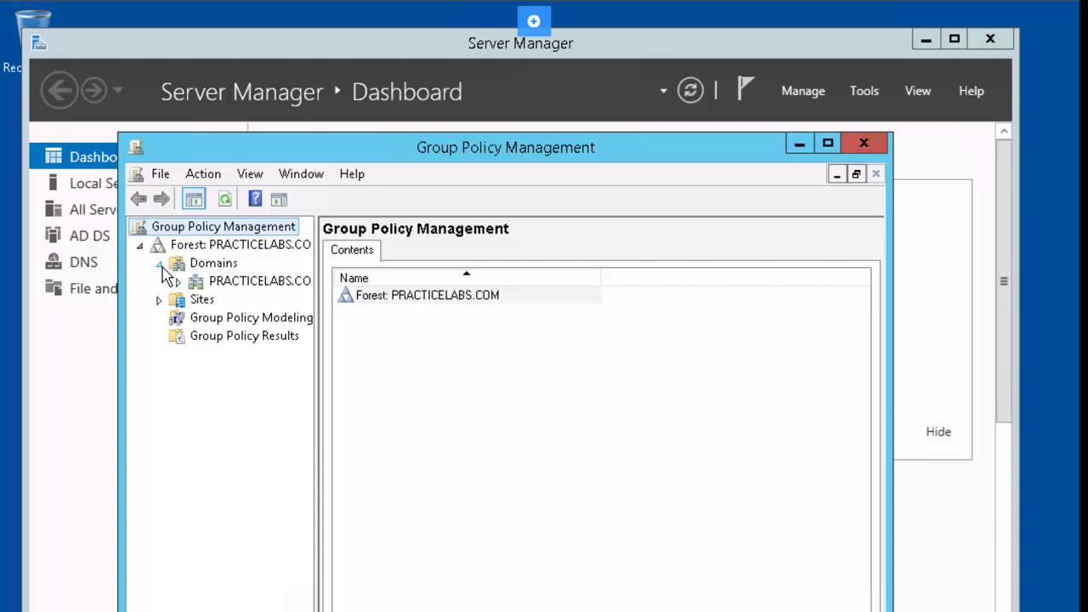
{"action": "right_click", "coordinate": [259, 287]}
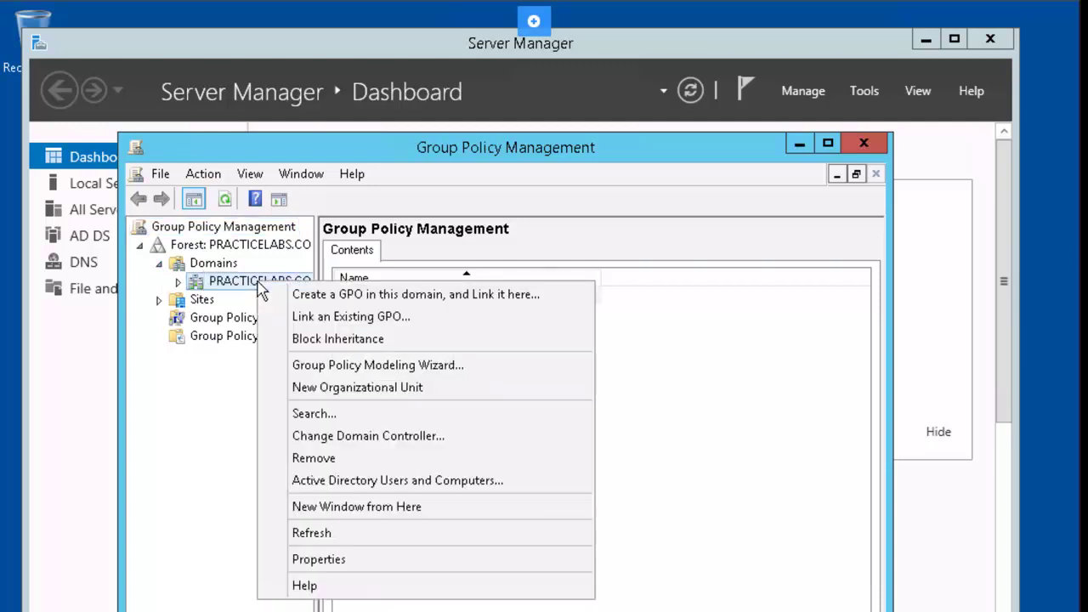
{"action": "left_click", "coordinate": [571, 305]}
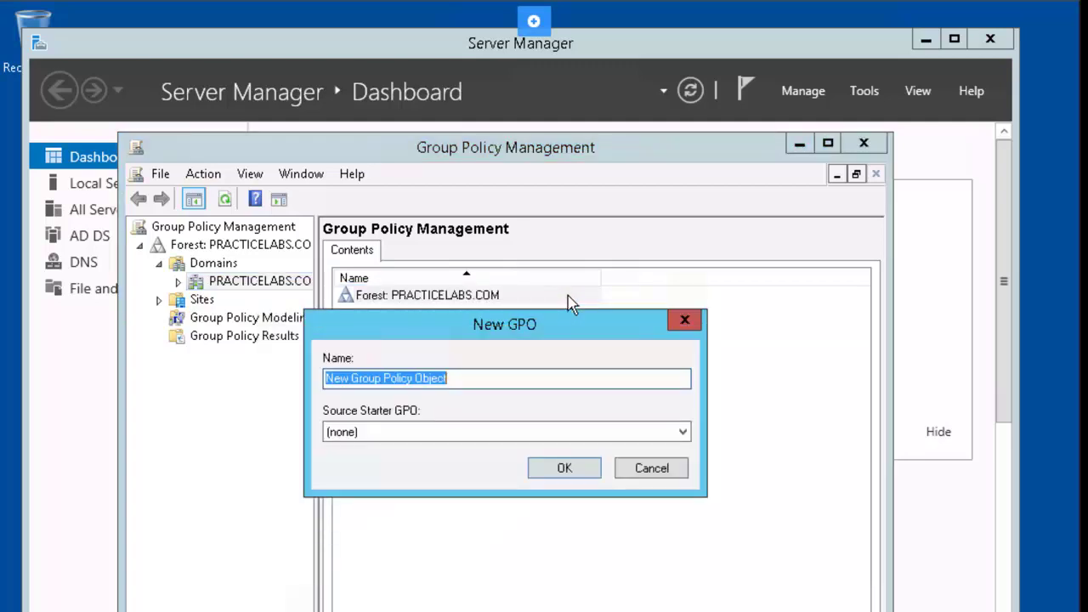
{"action": "type", "text": "Practice Labs Domain Policy"}
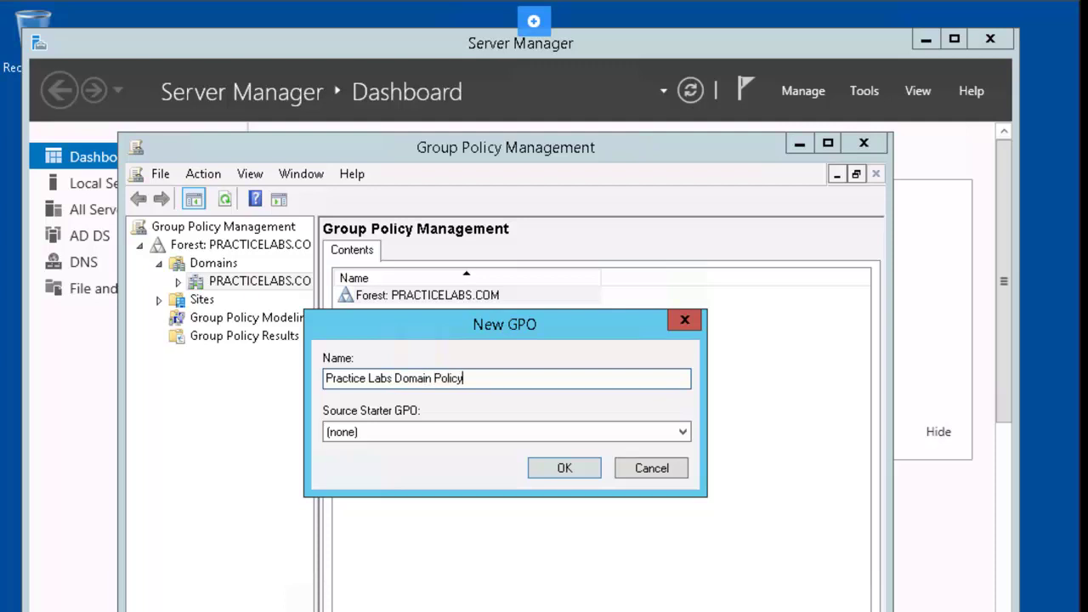
{"action": "key", "text": "Return"}
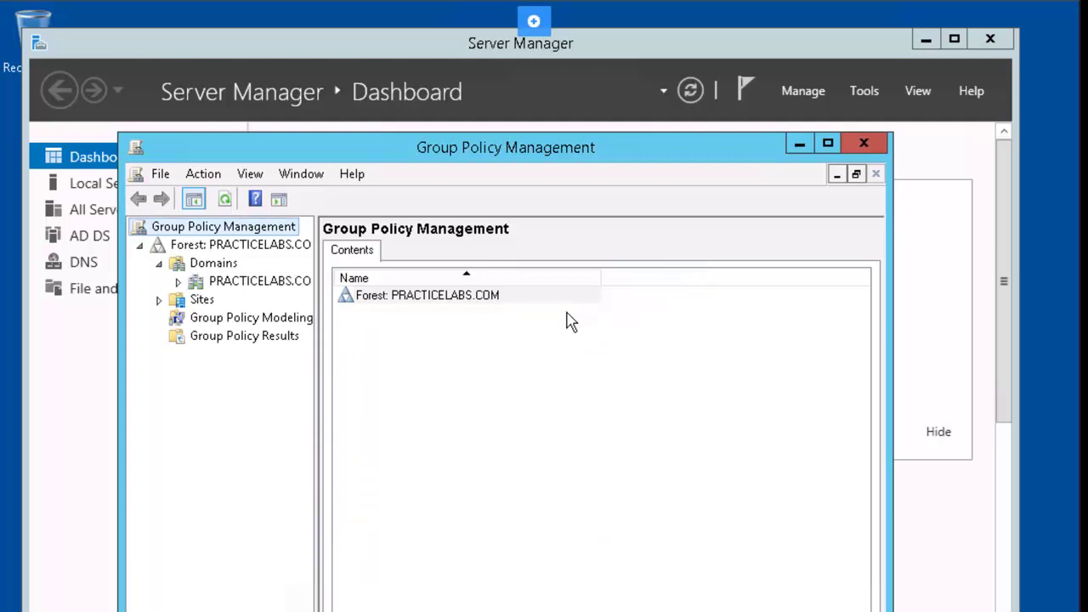
{"action": "left_click", "coordinate": [179, 281]}
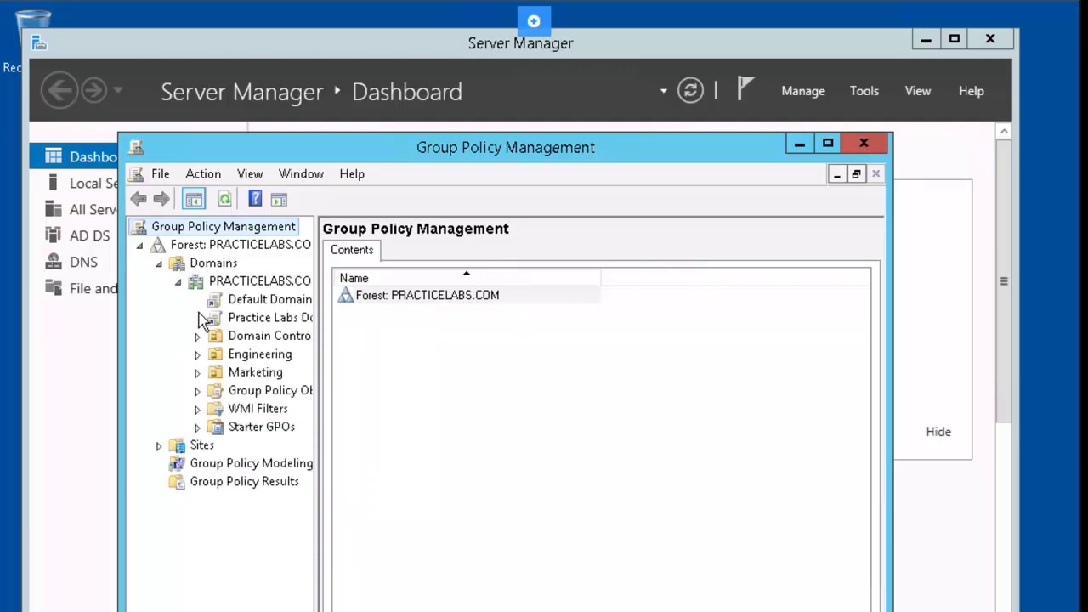
{"action": "right_click", "coordinate": [283, 320]}
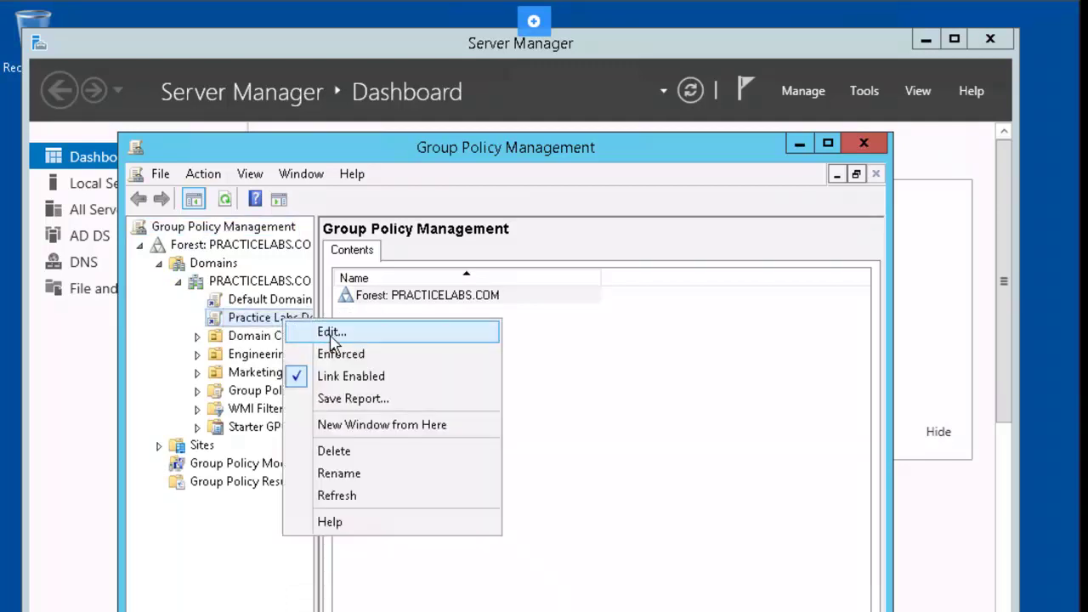
Step: Edit Practice Labs Domain Policy and open Computer Configuration's Account Policies > Password Policy
{"action": "left_click", "coordinate": [364, 340]}
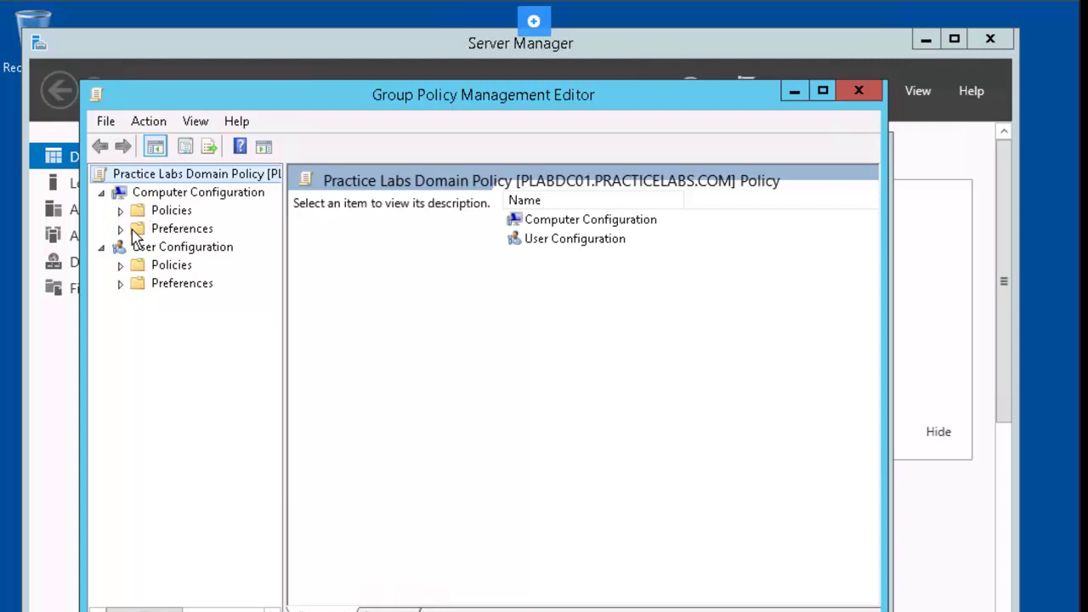
{"action": "left_click", "coordinate": [119, 209]}
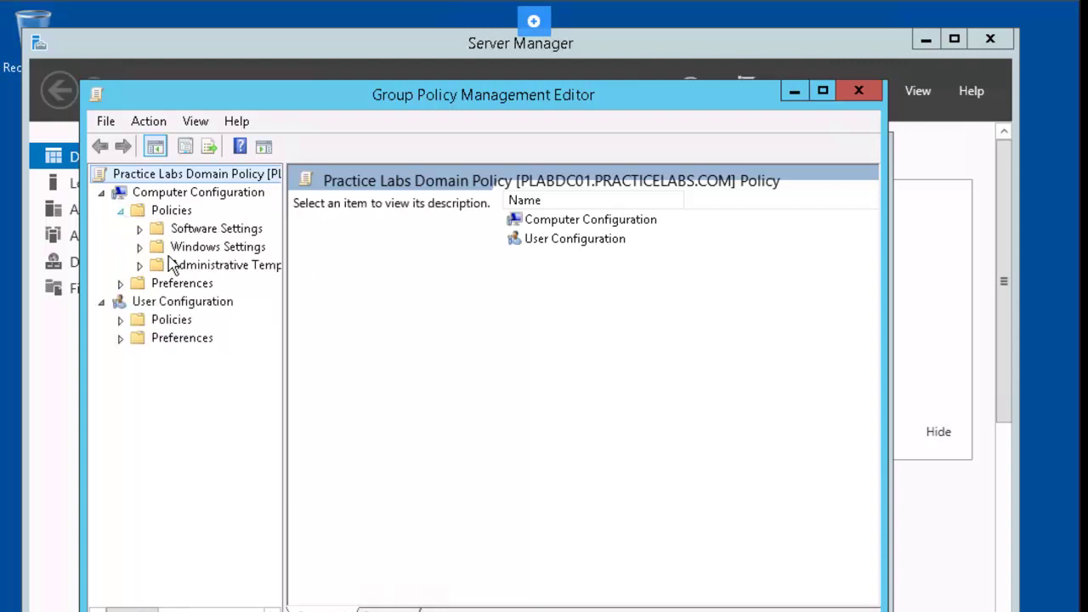
{"action": "left_click", "coordinate": [139, 247]}
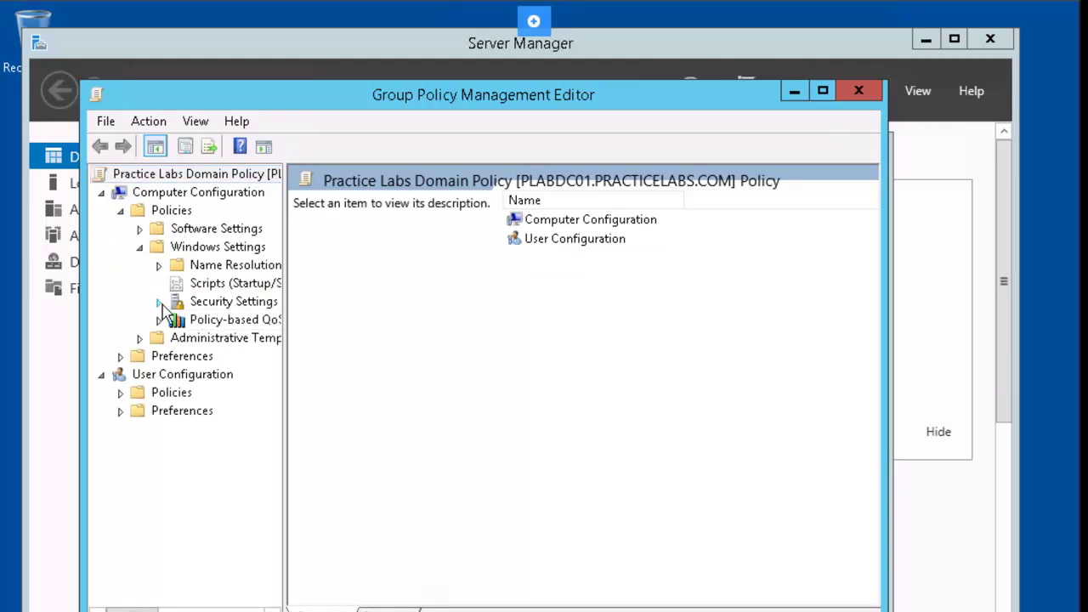
{"action": "left_click", "coordinate": [158, 301]}
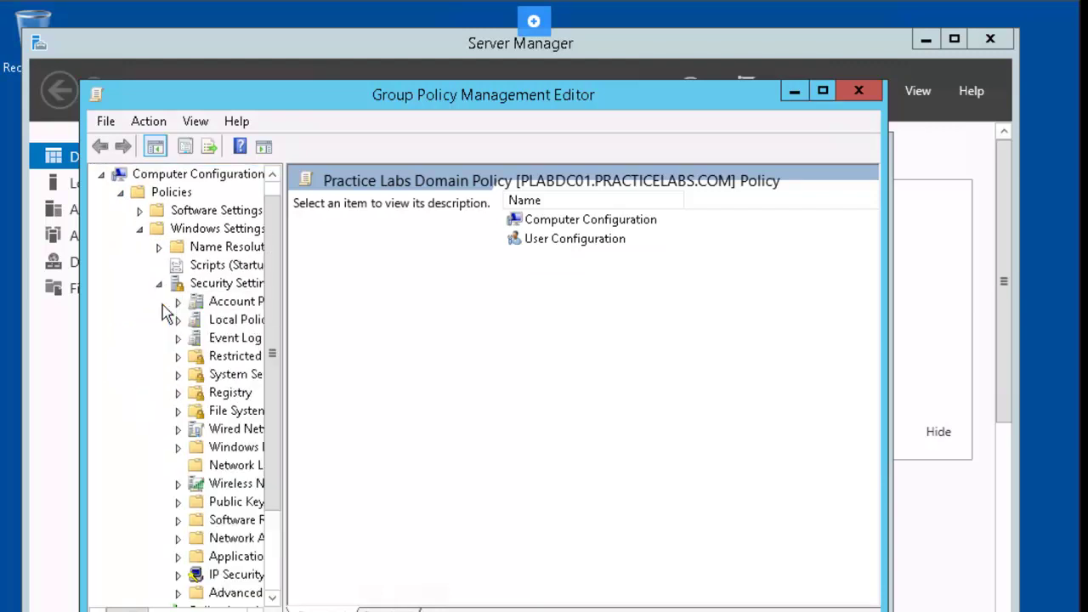
{"action": "left_click", "coordinate": [209, 309]}
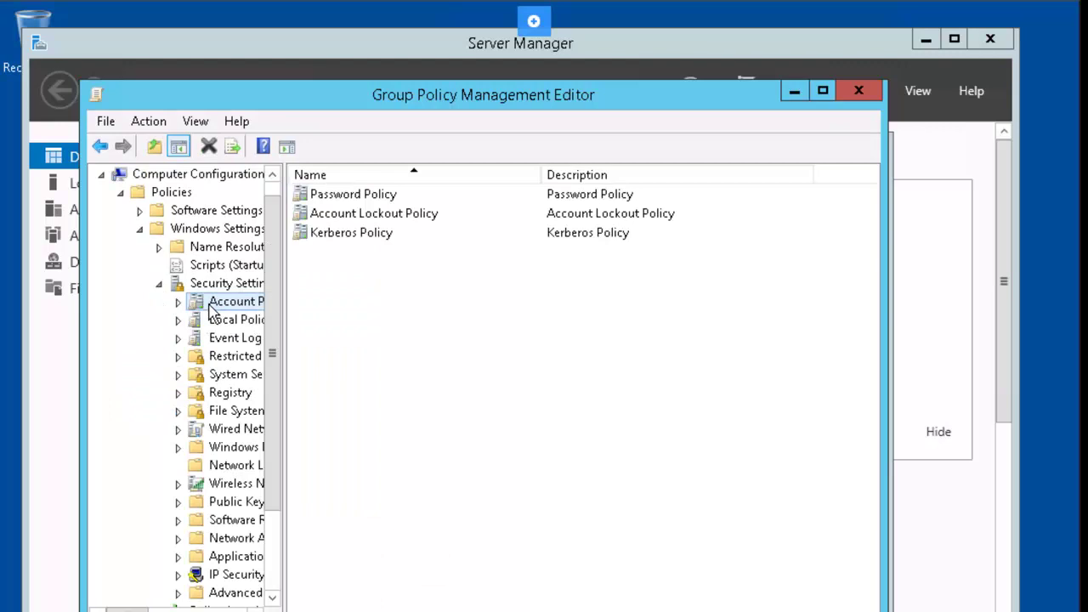
{"action": "double_click", "coordinate": [371, 197]}
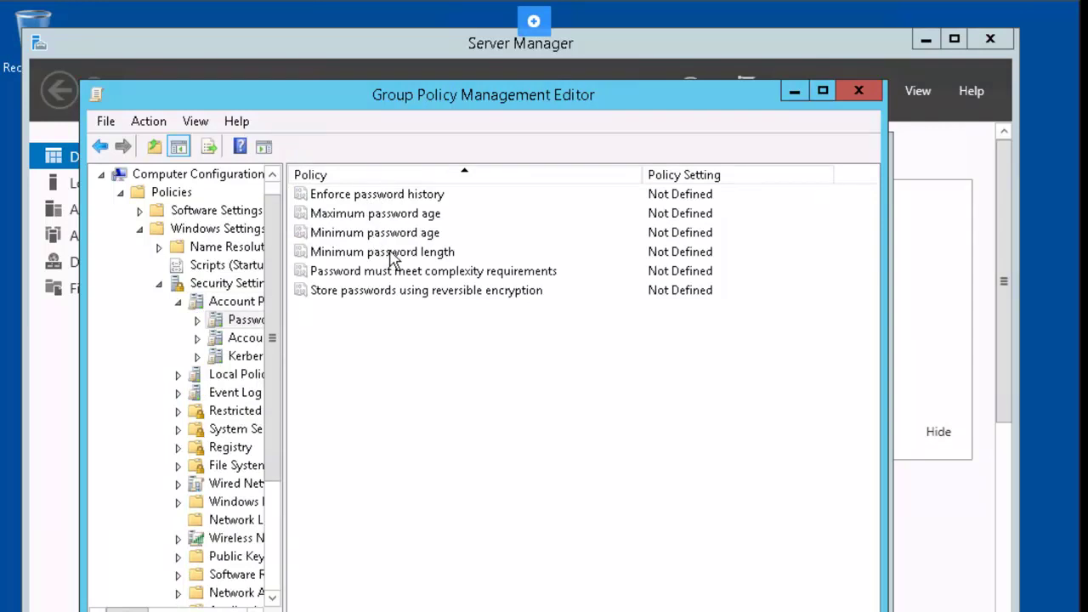
Step: Set password history to 12 remembered passwords and maximum password age to 30 days
{"action": "double_click", "coordinate": [364, 193]}
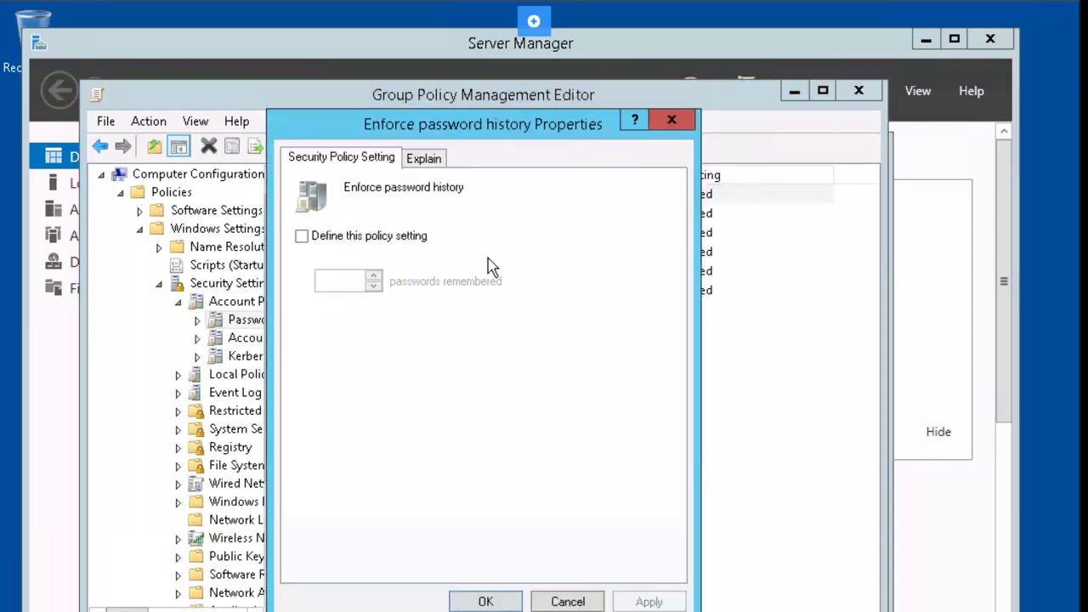
{"action": "left_click", "coordinate": [302, 236]}
{"action": "left_click_drag", "start_coordinate": [343, 278], "coordinate": [296, 283]}
{"action": "type", "text": "12"}
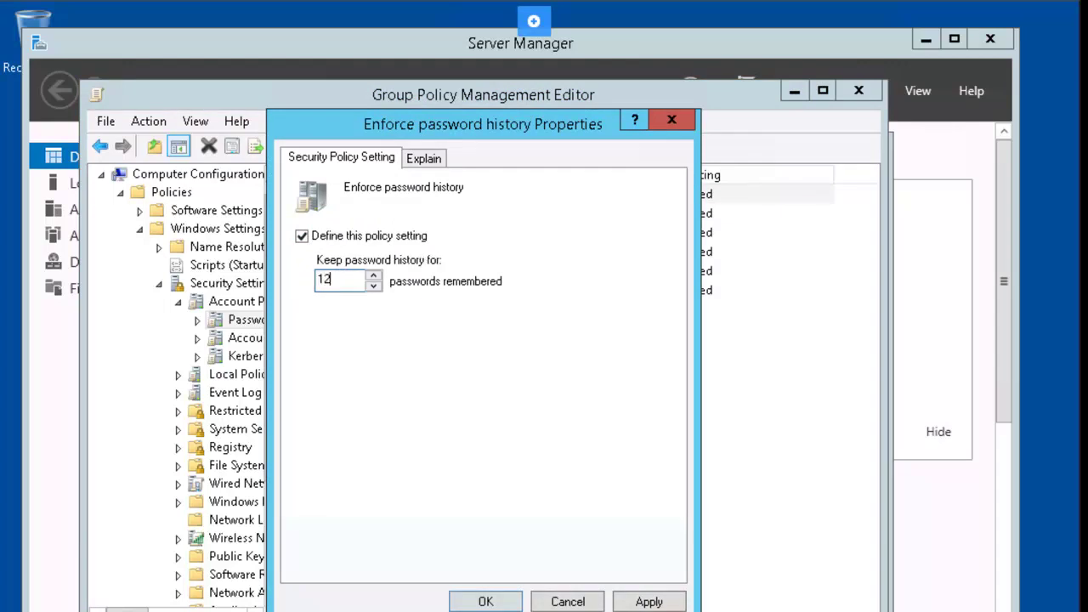
{"action": "key", "text": "Return"}
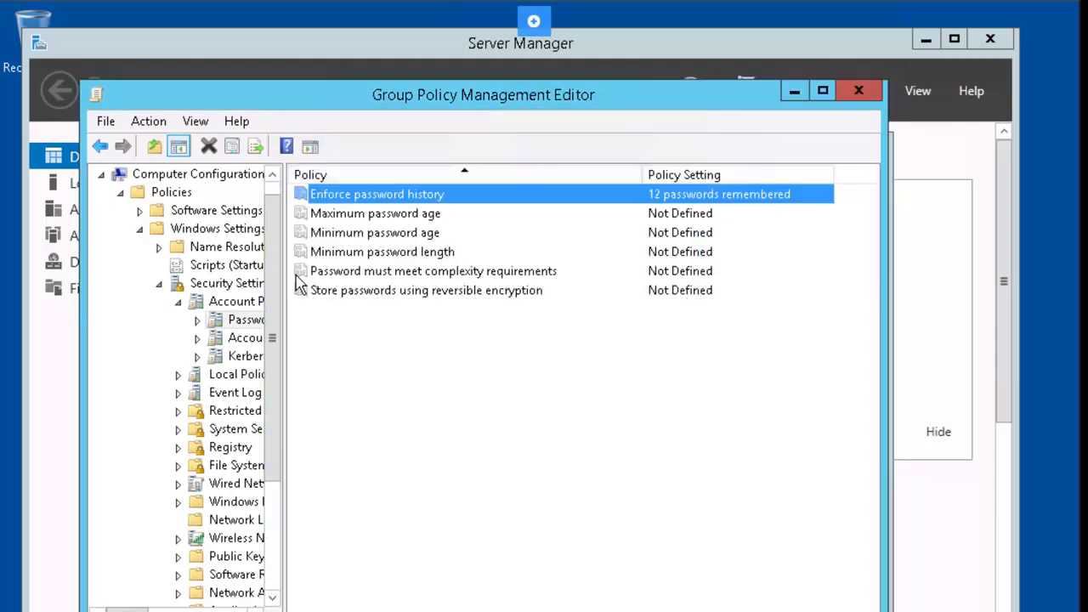
{"action": "double_click", "coordinate": [387, 215]}
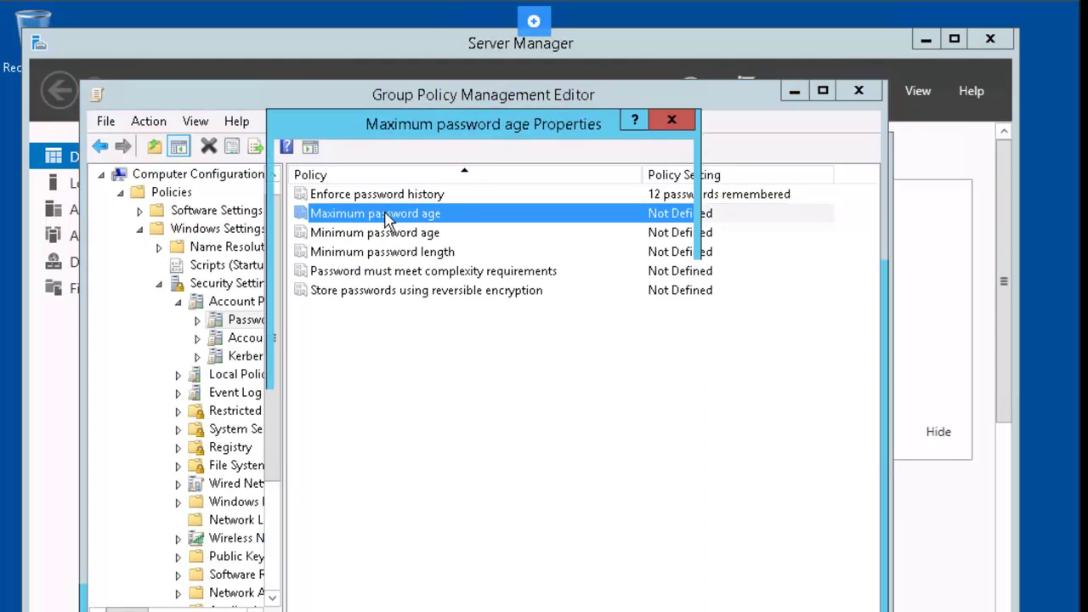
{"action": "left_click", "coordinate": [302, 236]}
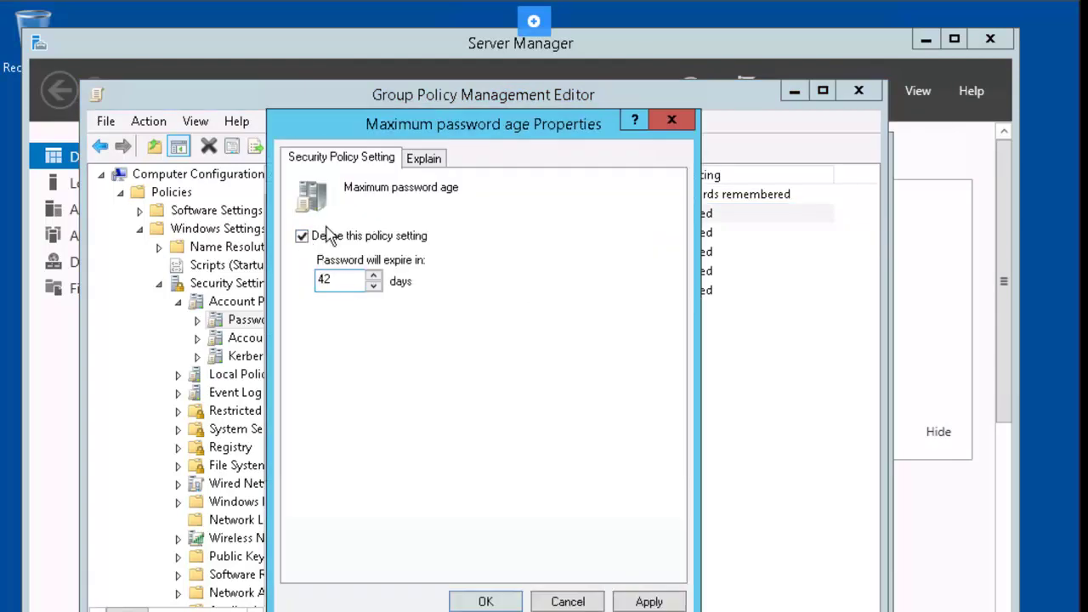
{"action": "left_click_drag", "start_coordinate": [335, 279], "coordinate": [277, 289]}
{"action": "type", "text": "3"}
{"action": "key", "text": "Return"}
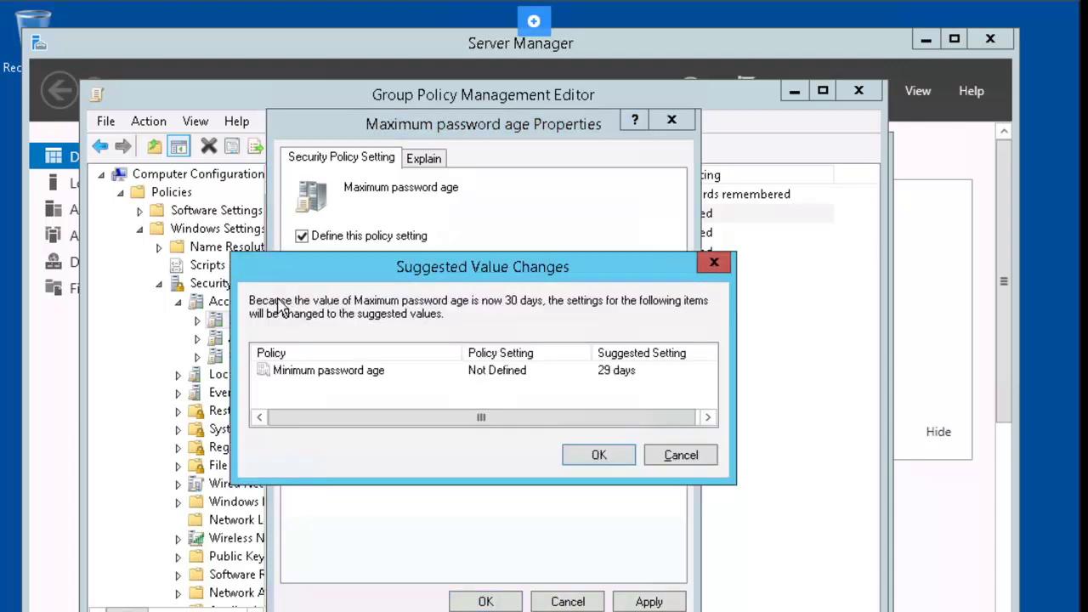
{"action": "left_click", "coordinate": [594, 455]}
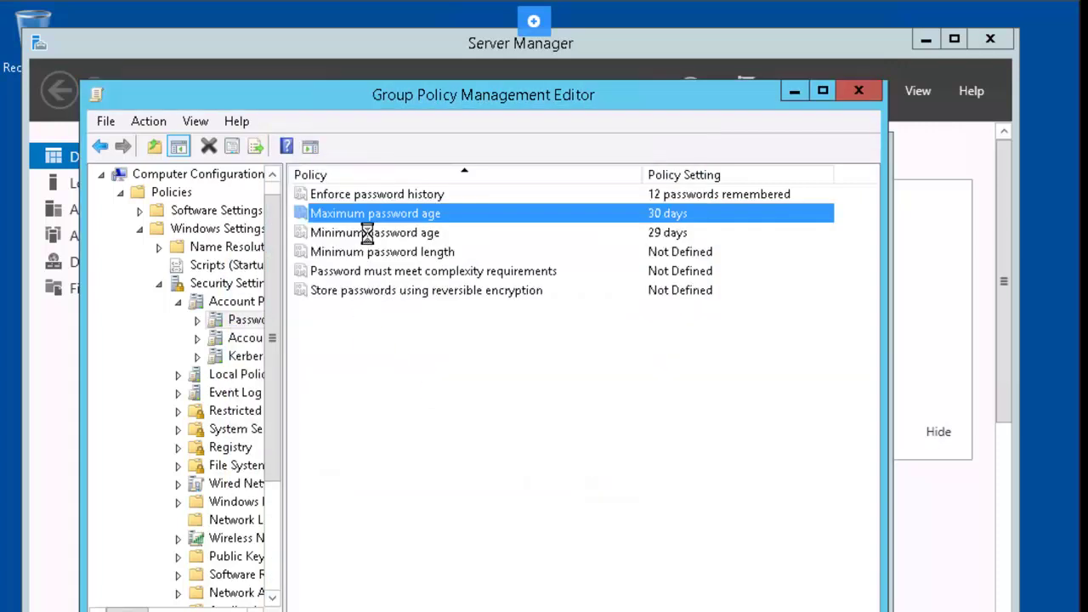
Step: Set minimum password age to 0 days and minimum password length to 7 characters
{"action": "double_click", "coordinate": [369, 232]}
{"action": "double_click", "coordinate": [341, 275]}
{"action": "type", "text": "0"}
{"action": "key", "text": "Return"}
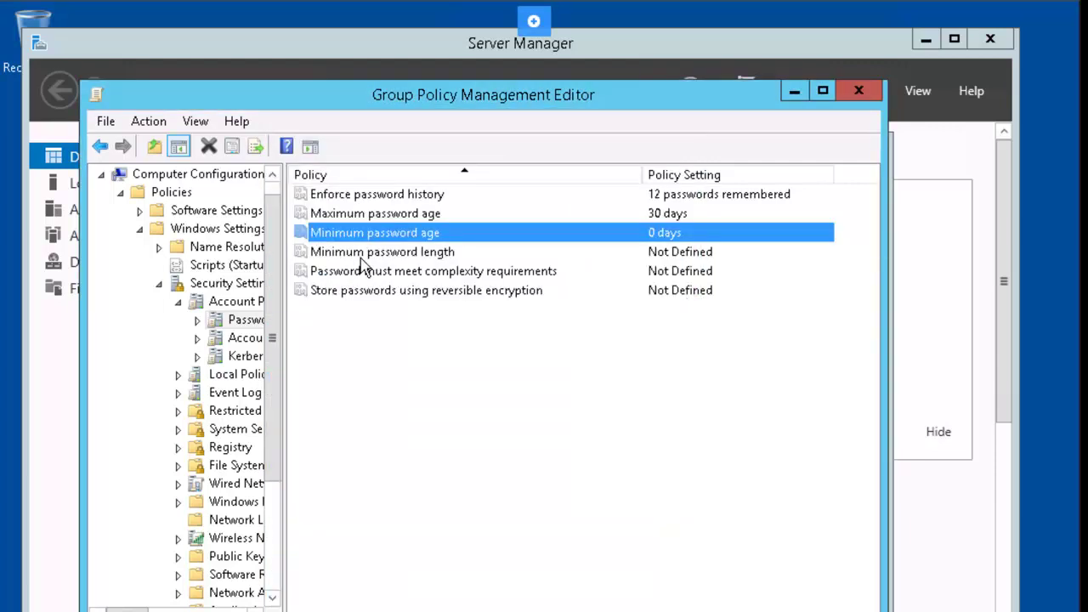
{"action": "double_click", "coordinate": [365, 253]}
{"action": "left_click", "coordinate": [330, 237]}
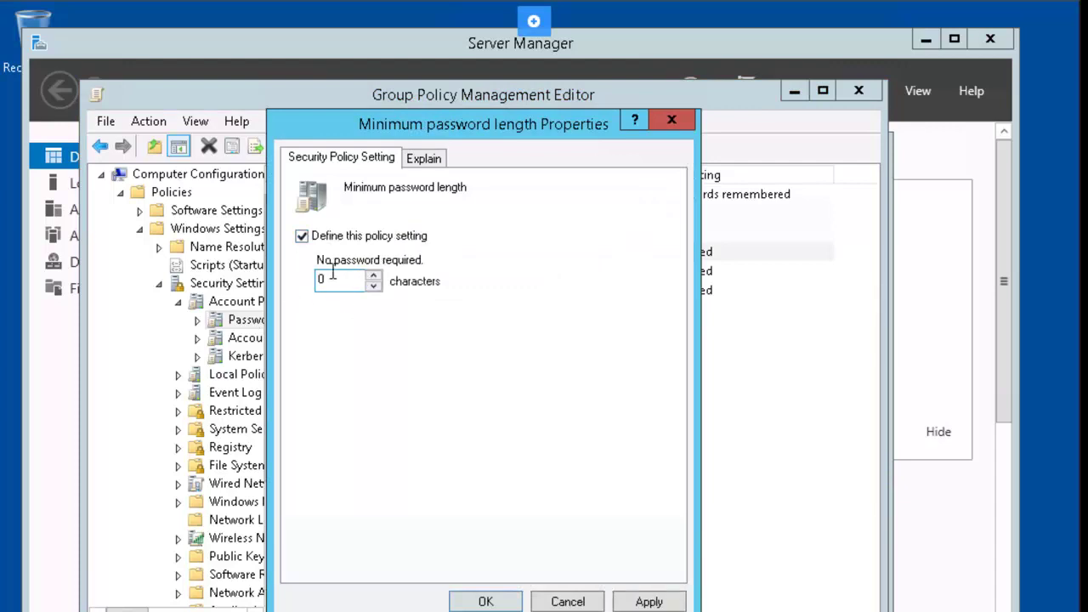
{"action": "type", "text": "7"}
{"action": "key", "text": "Return"}
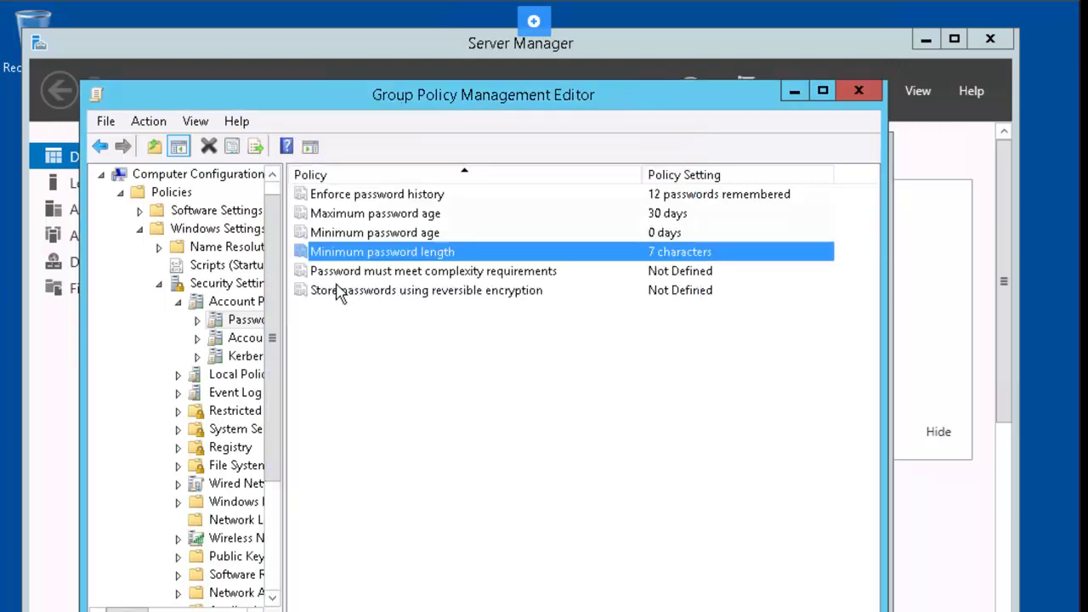
Step: Enable password complexity, disable reversible encryption, and close the editor
{"action": "double_click", "coordinate": [357, 276]}
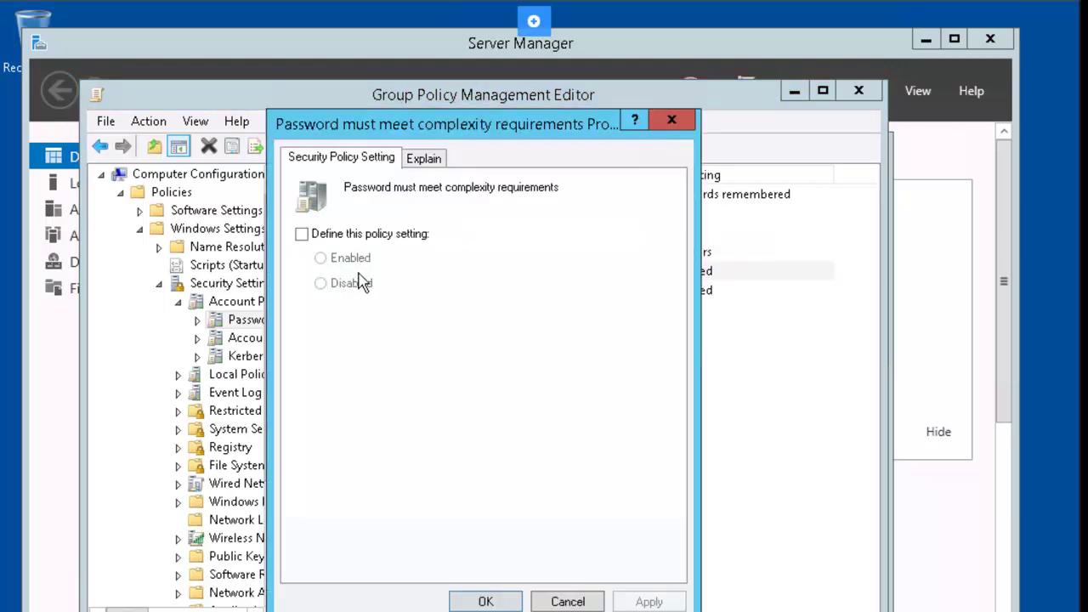
{"action": "left_click", "coordinate": [332, 239]}
{"action": "left_click", "coordinate": [341, 264]}
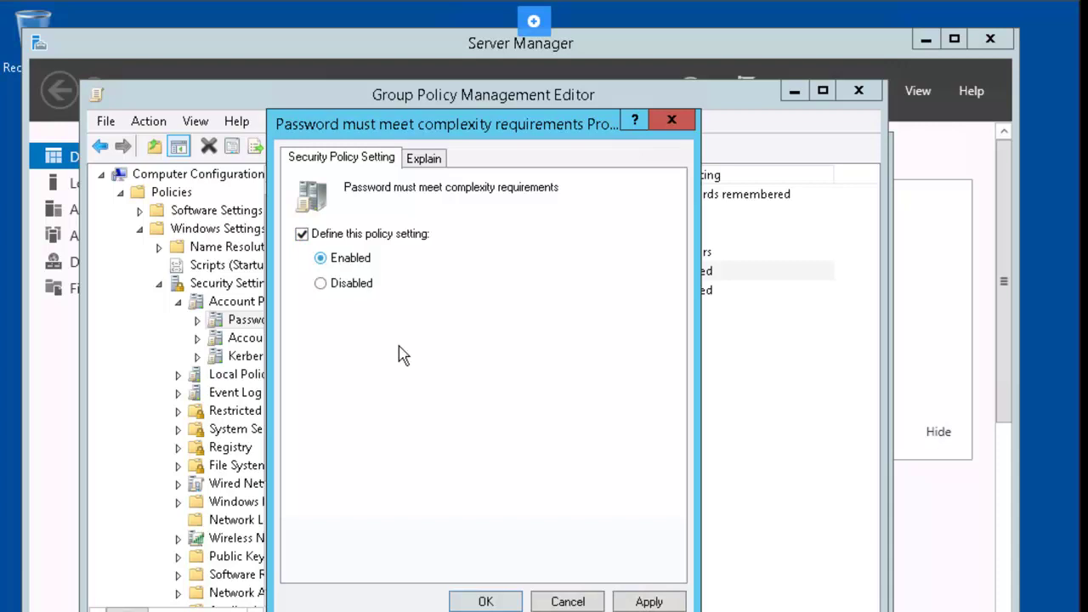
{"action": "left_click", "coordinate": [498, 599]}
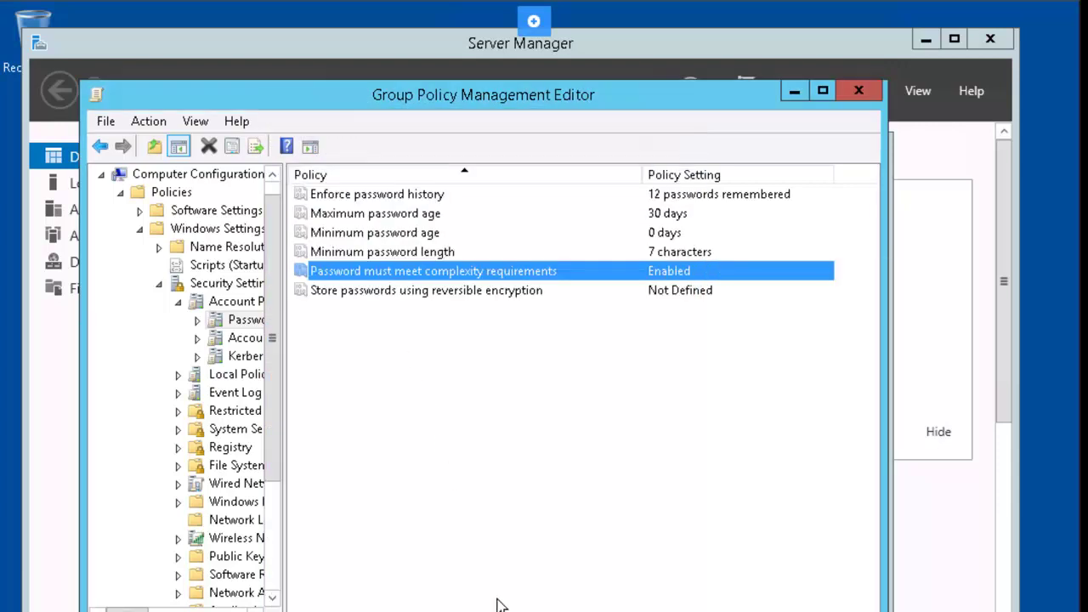
{"action": "double_click", "coordinate": [396, 290]}
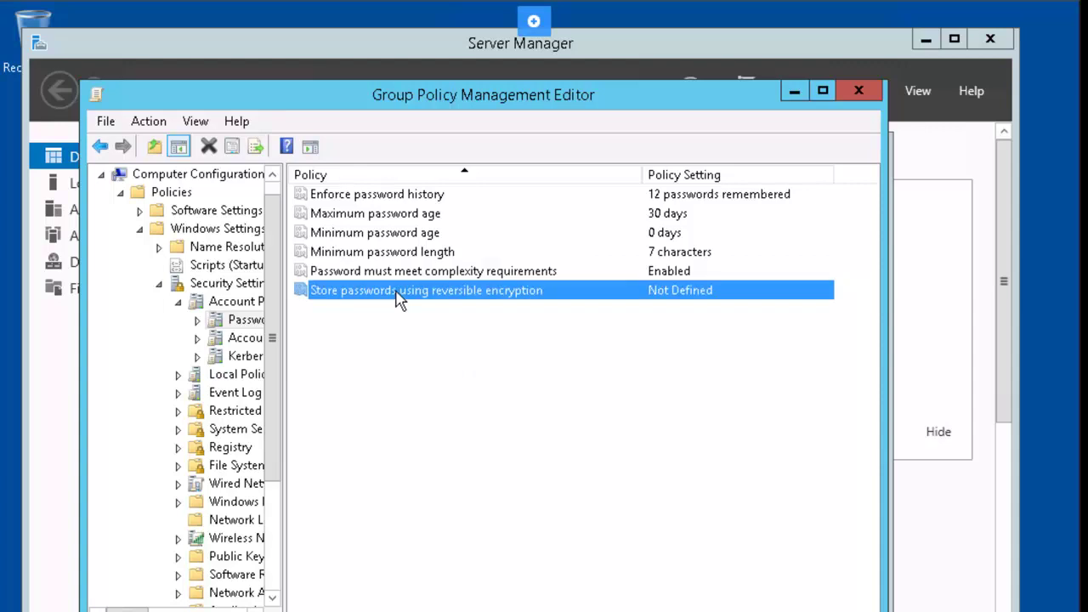
{"action": "left_click", "coordinate": [323, 240]}
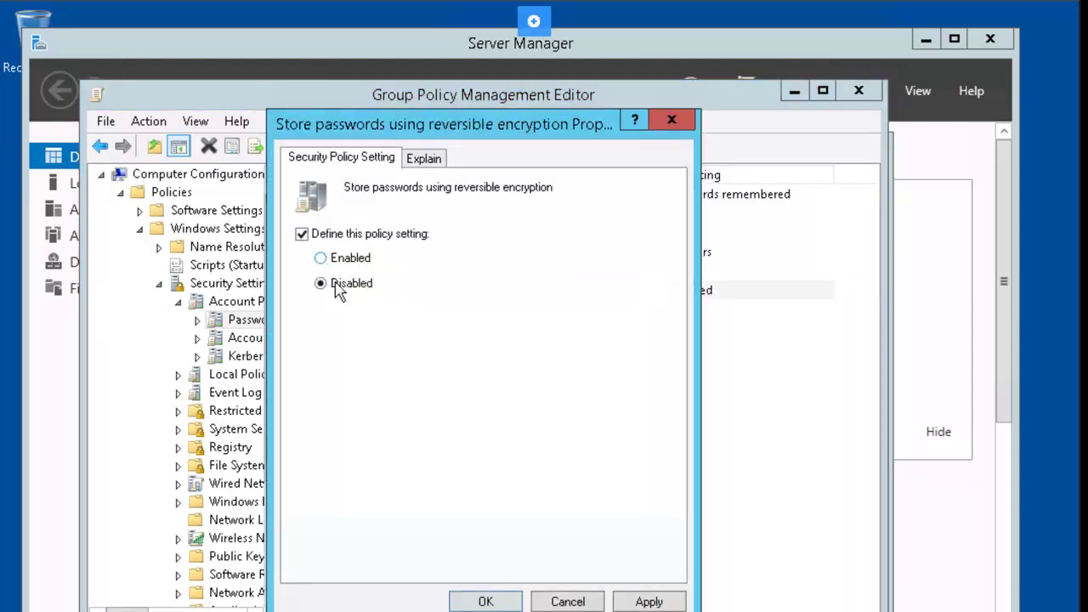
{"action": "left_click", "coordinate": [485, 601]}
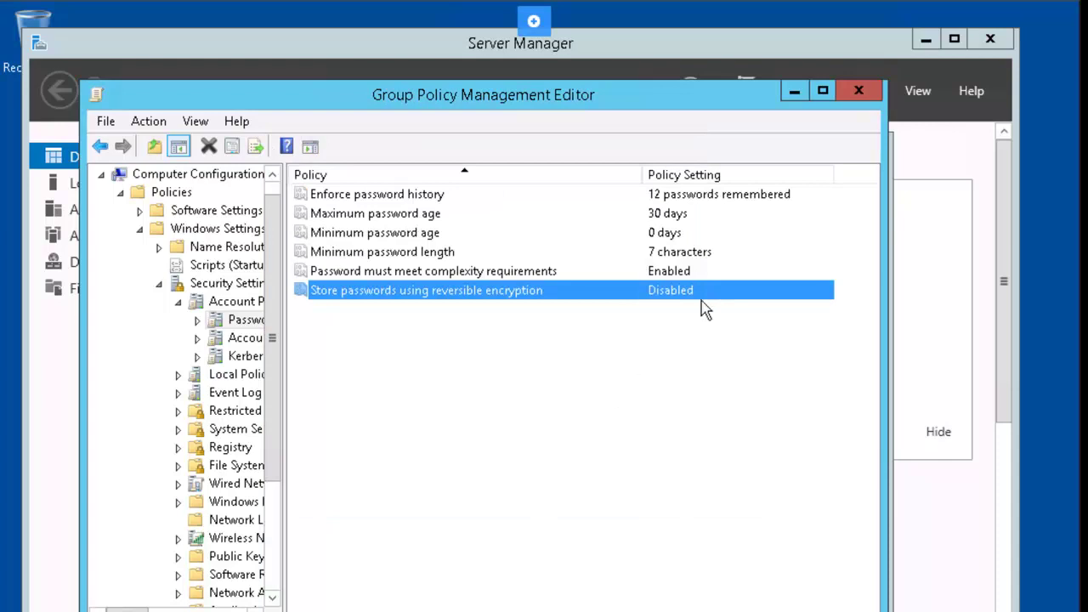
{"action": "left_click", "coordinate": [857, 94]}
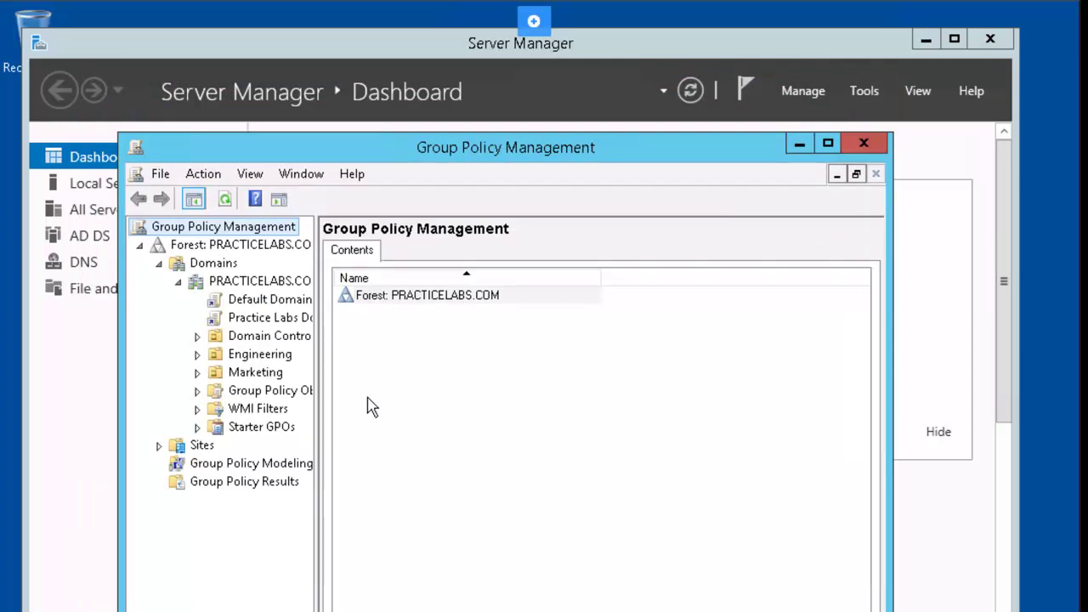
Step: Edit Default Domain Policy and expand Computer Configuration > Policies > Windows Settings
{"action": "left_click", "coordinate": [250, 305]}
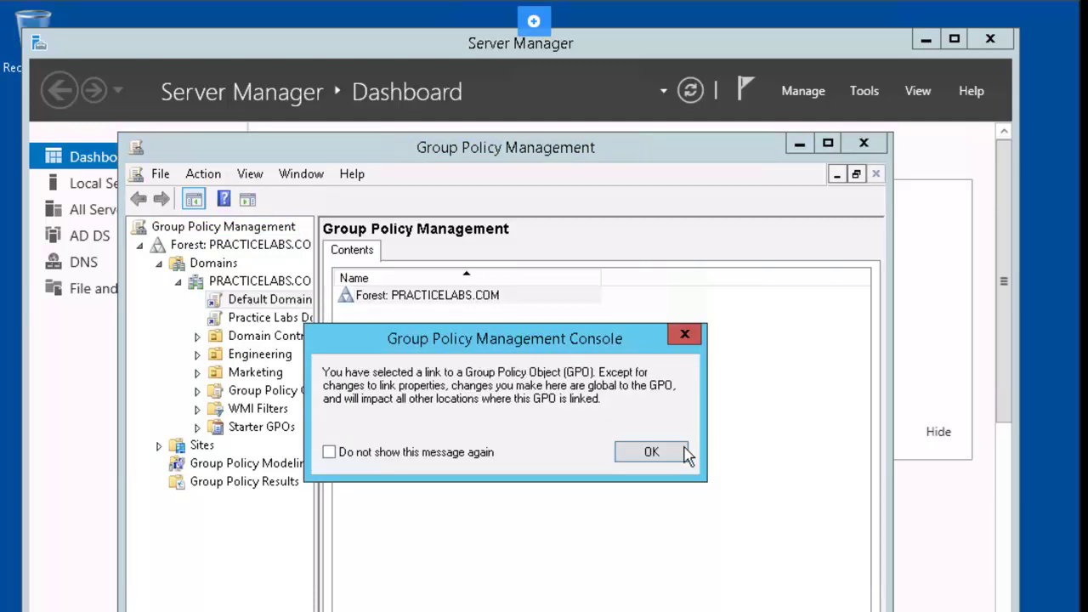
{"action": "key", "text": "Return"}
{"action": "right_click", "coordinate": [245, 304]}
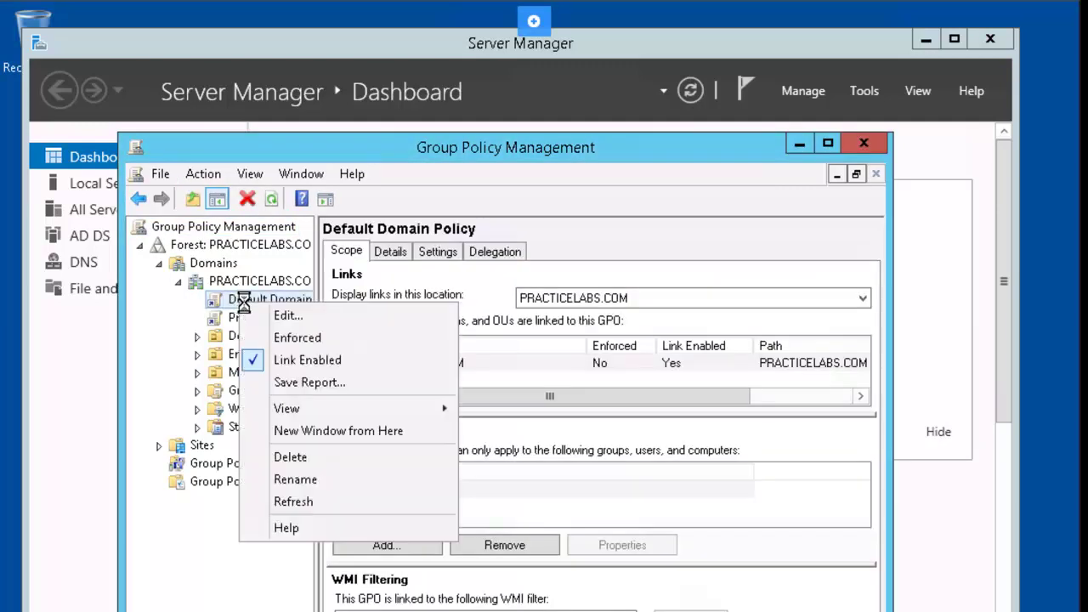
{"action": "left_click", "coordinate": [311, 319]}
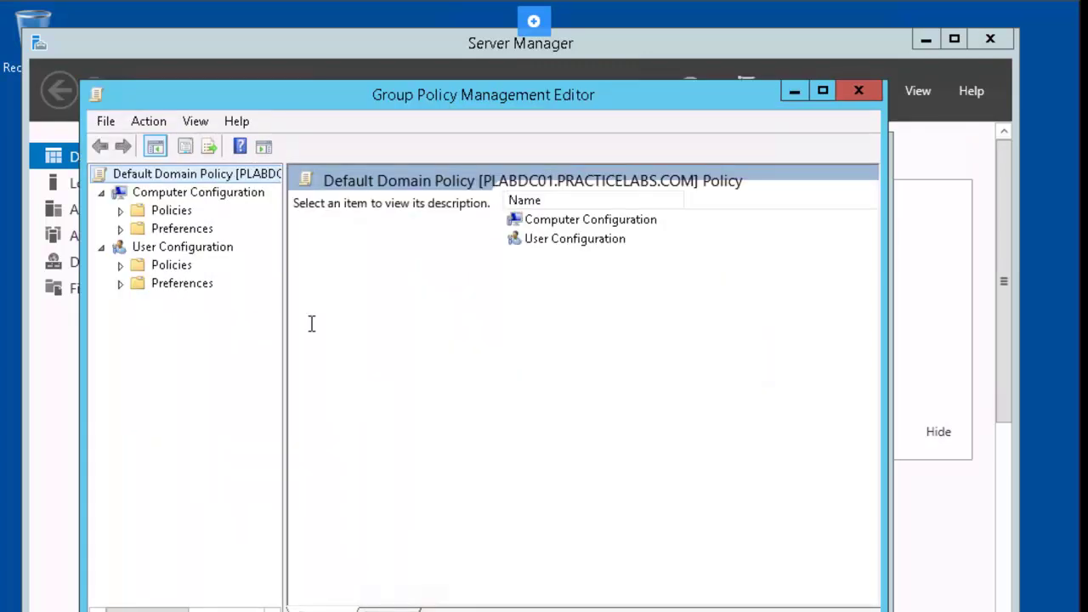
{"action": "left_click", "coordinate": [120, 210]}
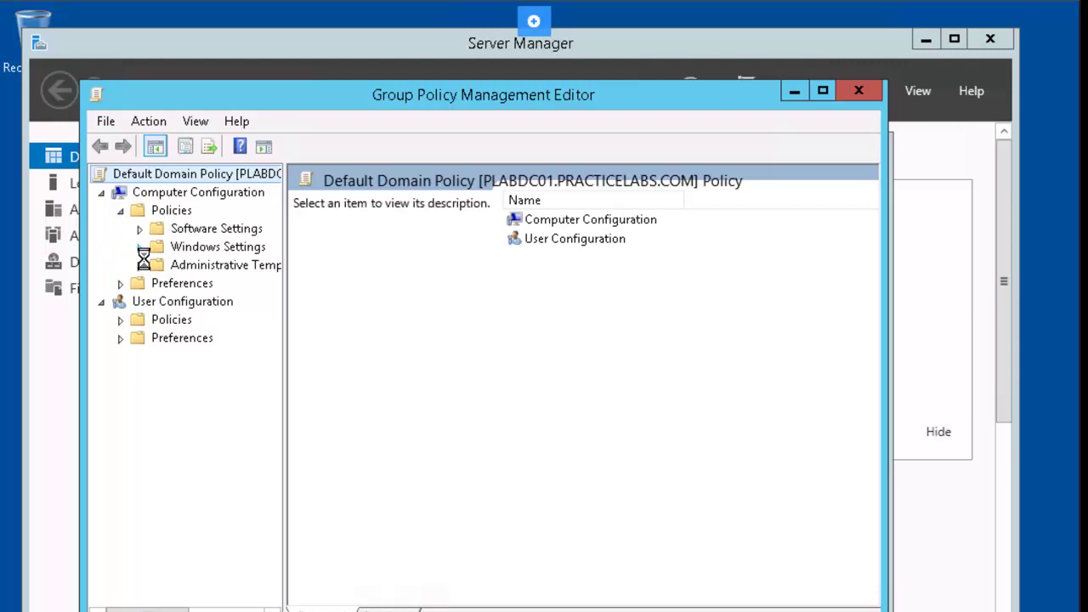
{"action": "left_click", "coordinate": [139, 246]}
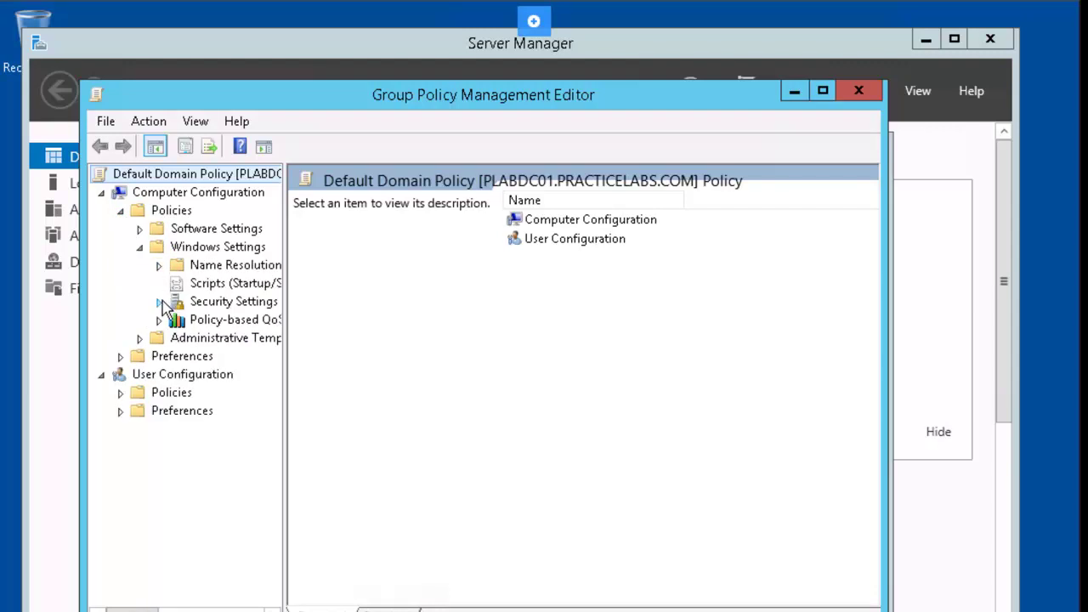
Step: Go to Default Domain Policy's Password Policy and set Enforce password history to Not Defined
{"action": "left_click", "coordinate": [159, 301]}
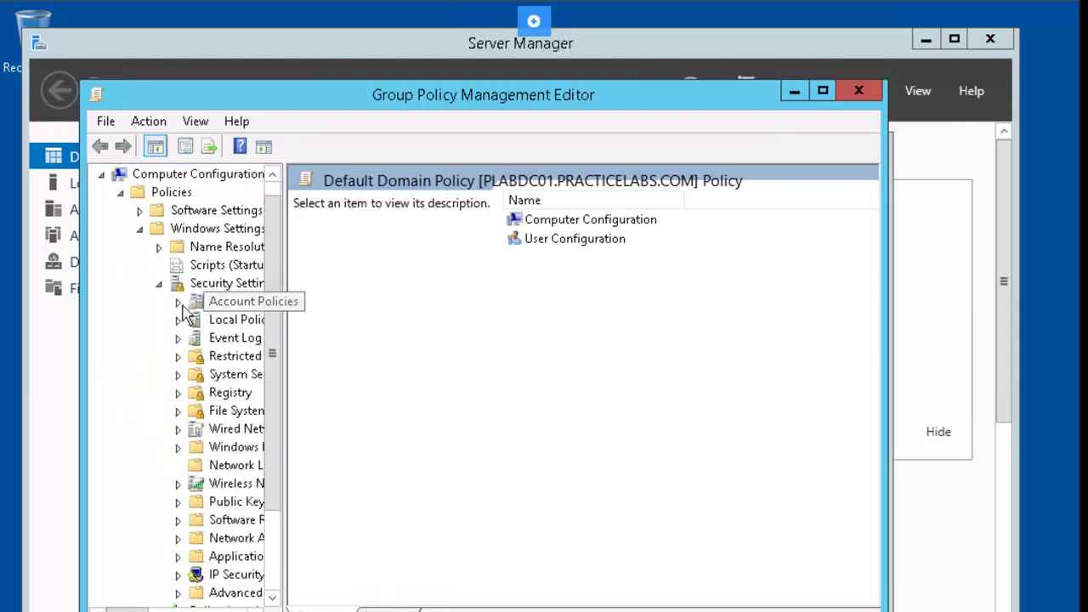
{"action": "left_click", "coordinate": [177, 302]}
{"action": "left_click", "coordinate": [217, 308]}
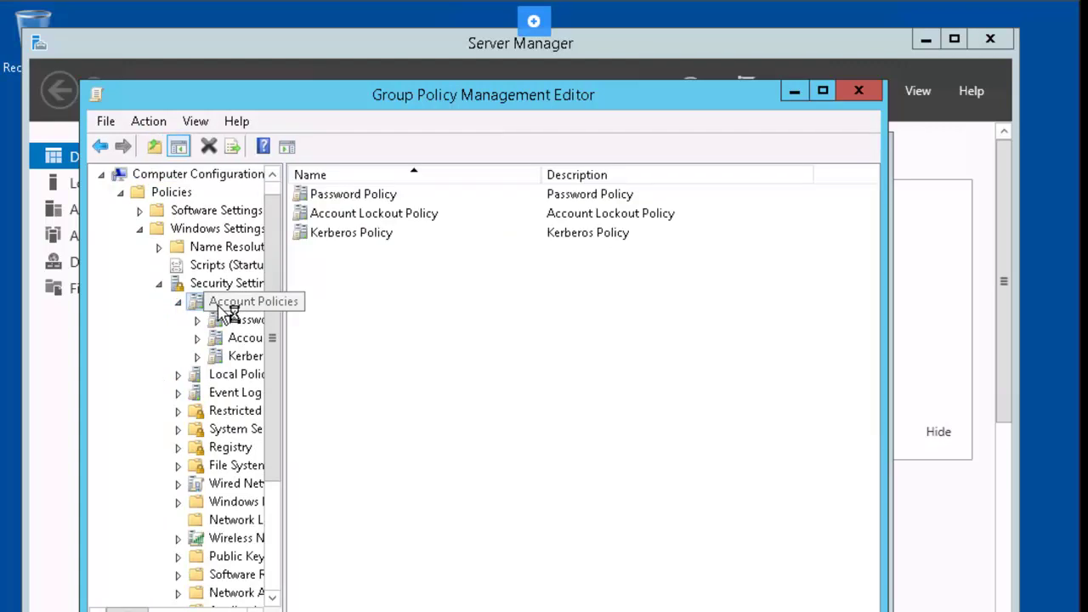
{"action": "double_click", "coordinate": [374, 196]}
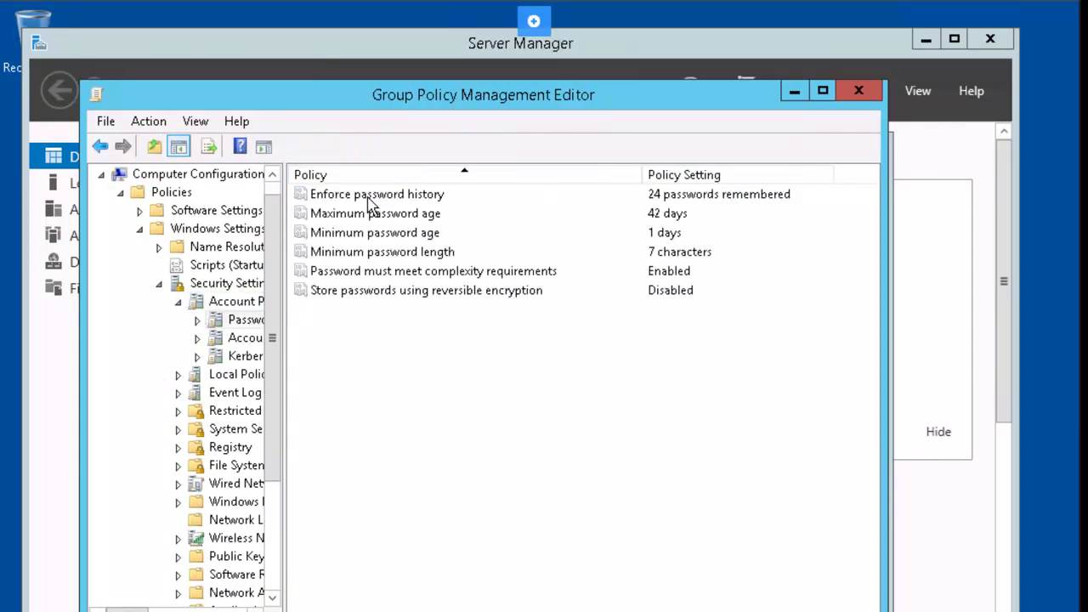
{"action": "double_click", "coordinate": [399, 196]}
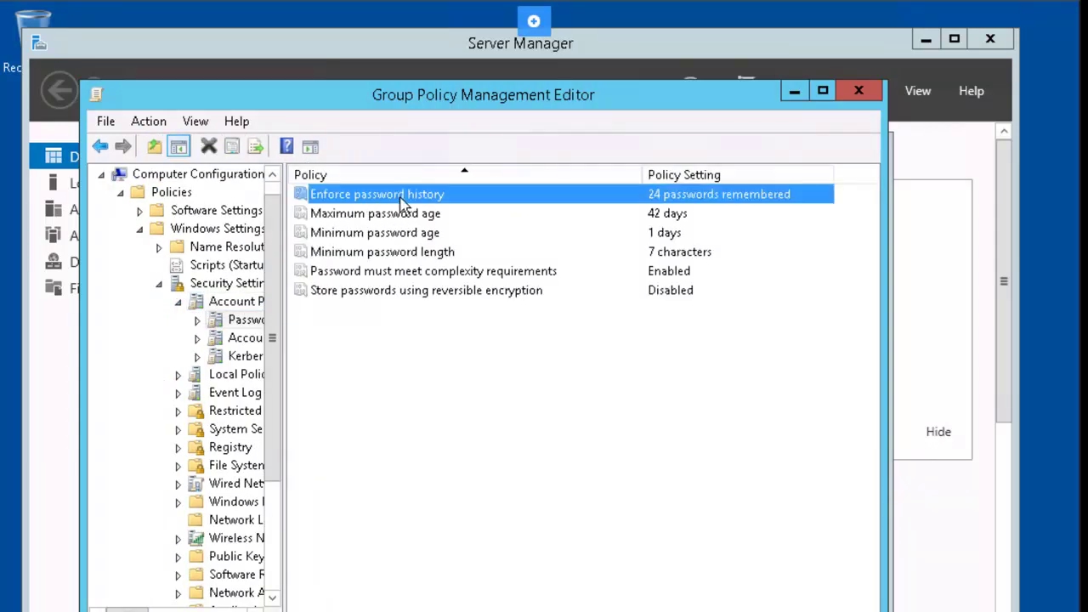
{"action": "left_click", "coordinate": [346, 282]}
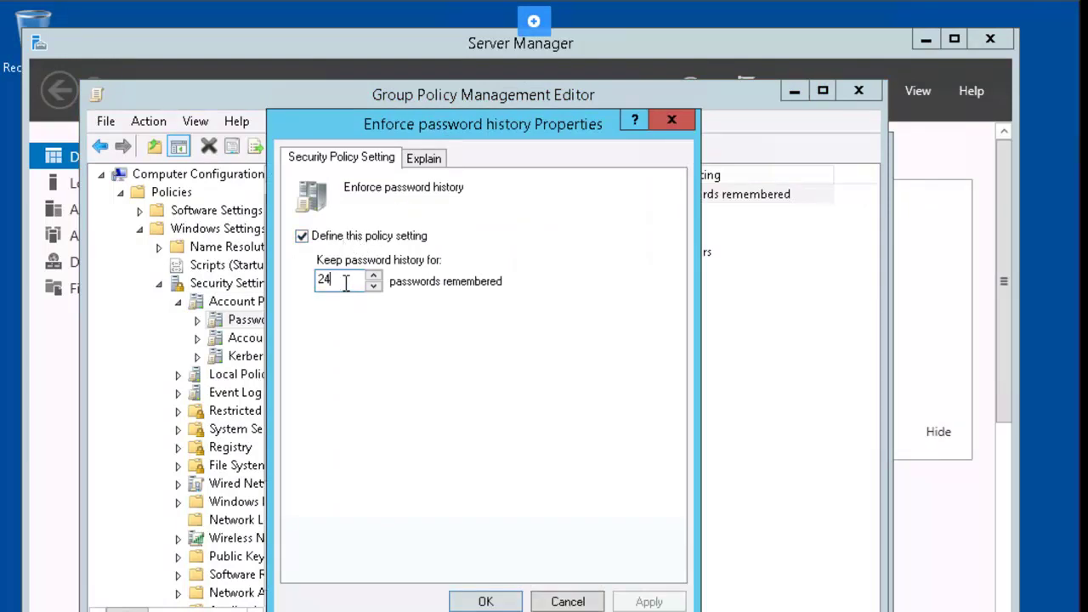
{"action": "key", "text": "BackSpace"}
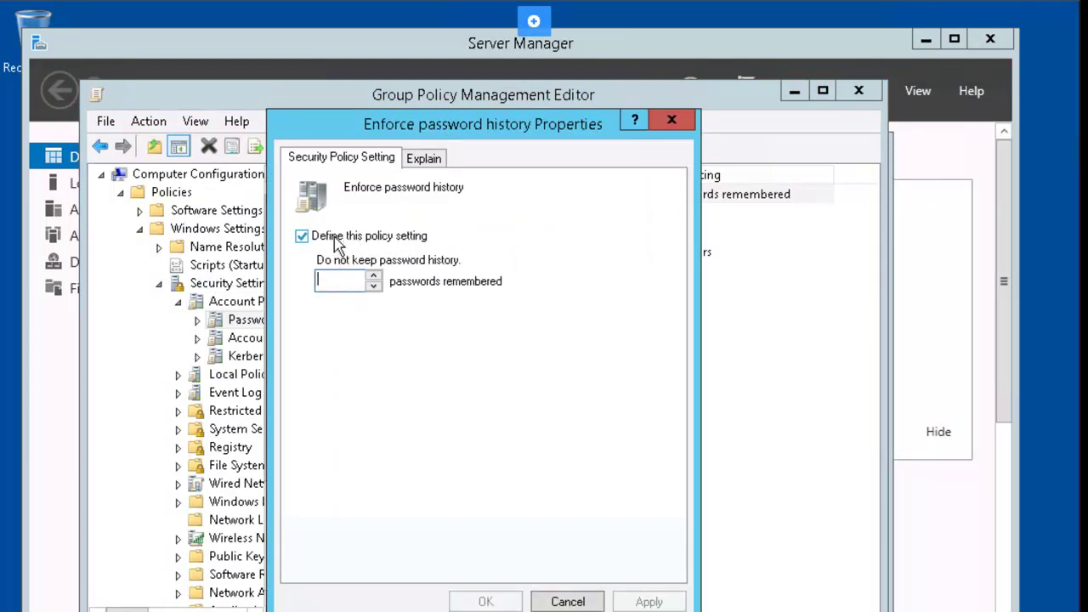
{"action": "left_click", "coordinate": [334, 237]}
{"action": "left_click", "coordinate": [485, 601]}
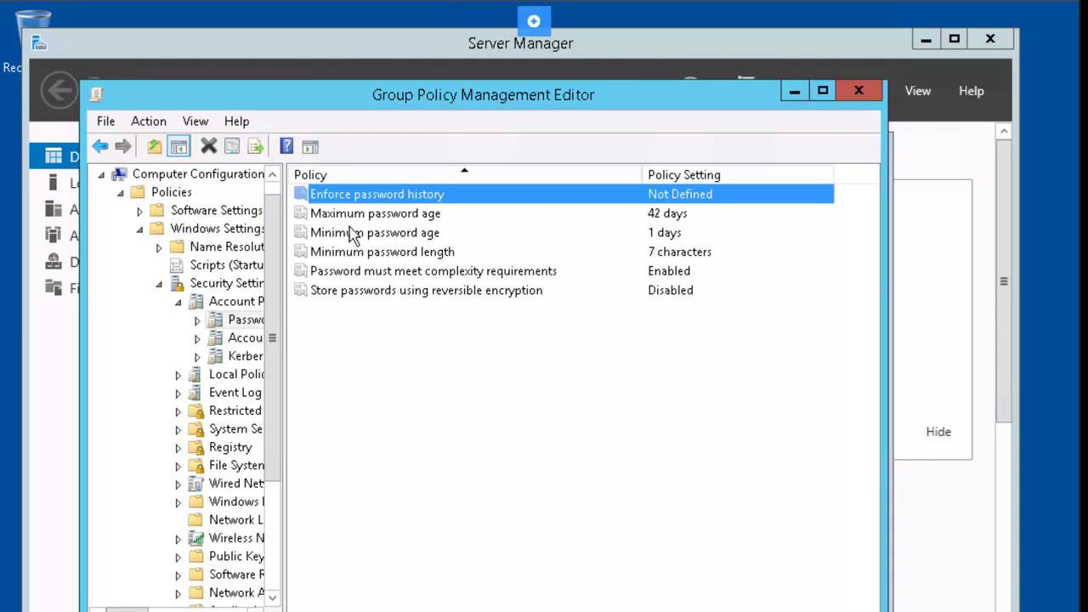
Step: Set Maximum password age to Not Defined, leaving Minimum password age unchanged
{"action": "left_click", "coordinate": [355, 219]}
{"action": "double_click", "coordinate": [355, 219]}
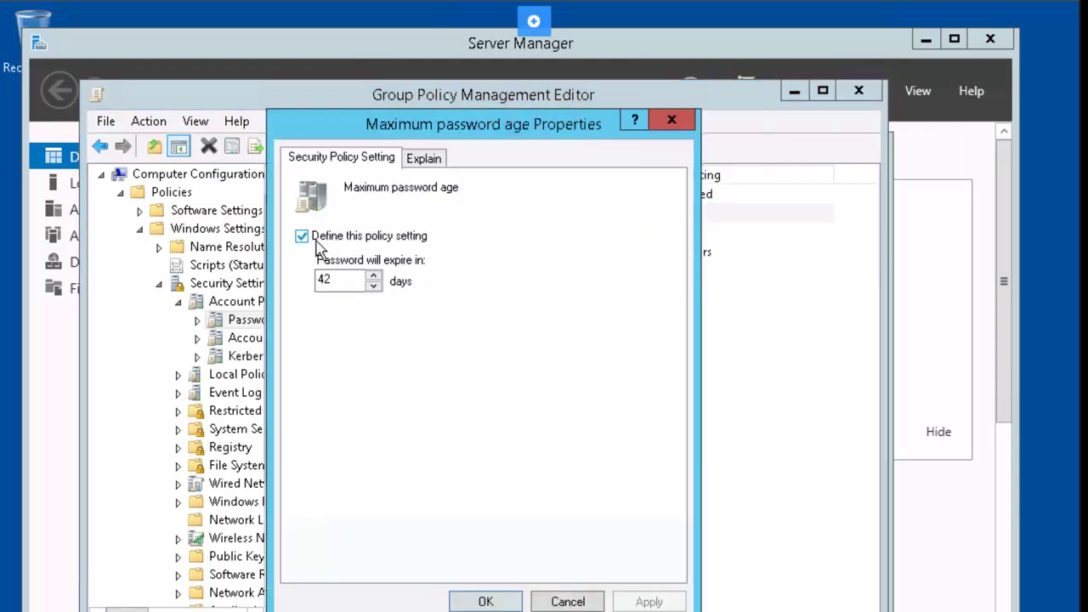
{"action": "left_click", "coordinate": [315, 236]}
{"action": "key", "text": "Return"}
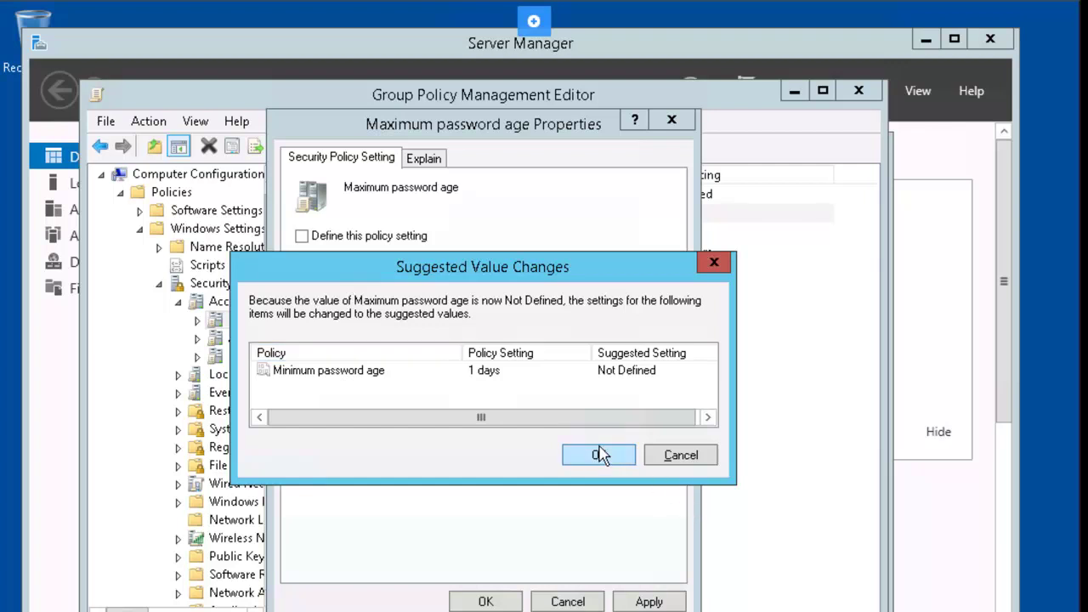
{"action": "left_click", "coordinate": [603, 455]}
{"action": "double_click", "coordinate": [328, 238]}
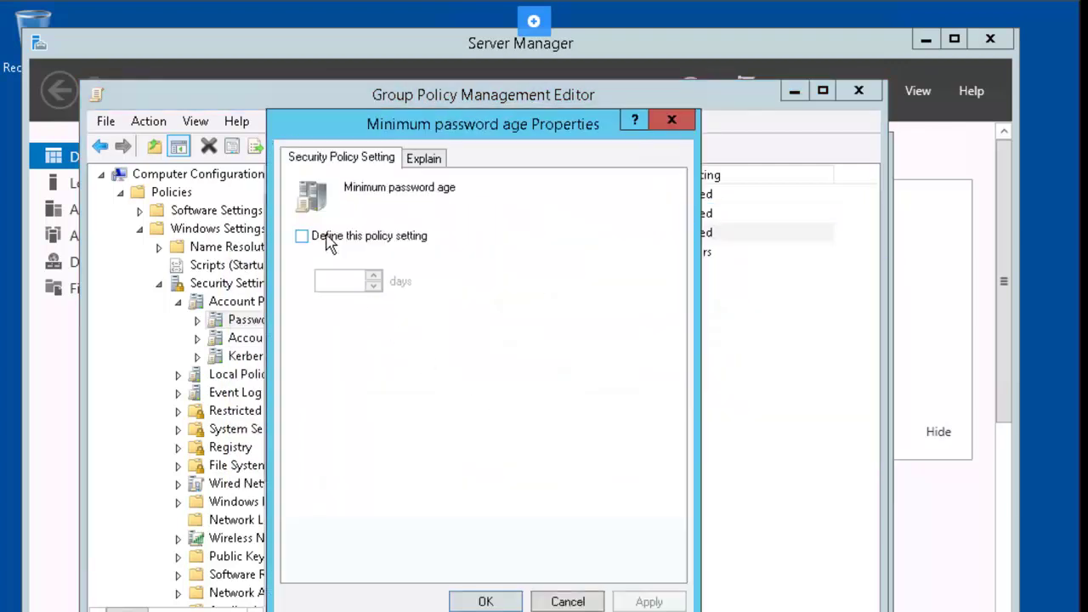
{"action": "key", "text": "Escape"}
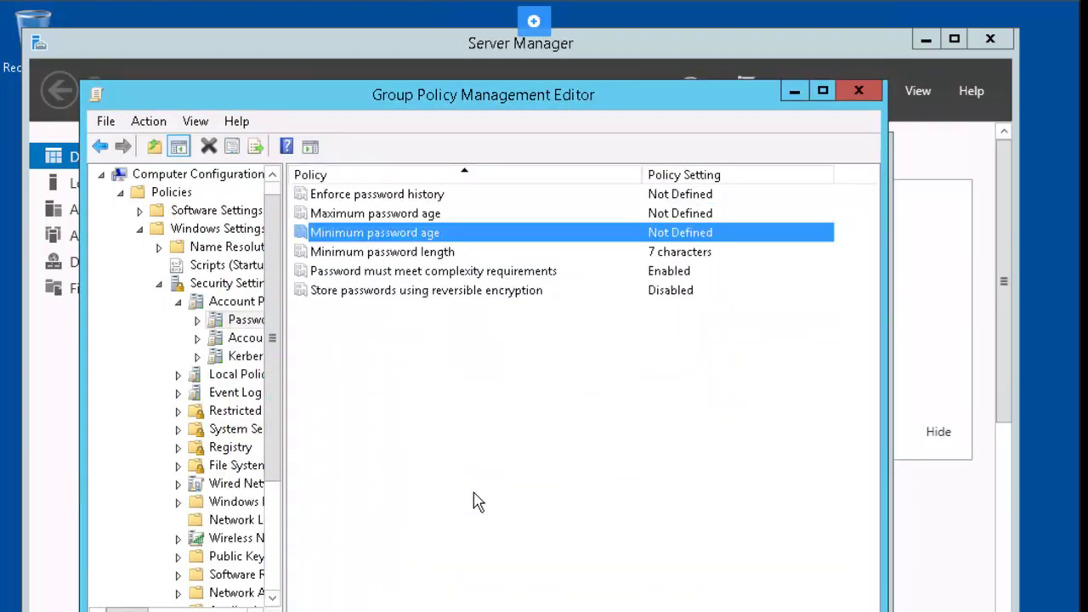
Step: Set Minimum password length, complexity, and reversible encryption policies to Not Defined
{"action": "left_click", "coordinate": [369, 258]}
{"action": "double_click", "coordinate": [369, 259]}
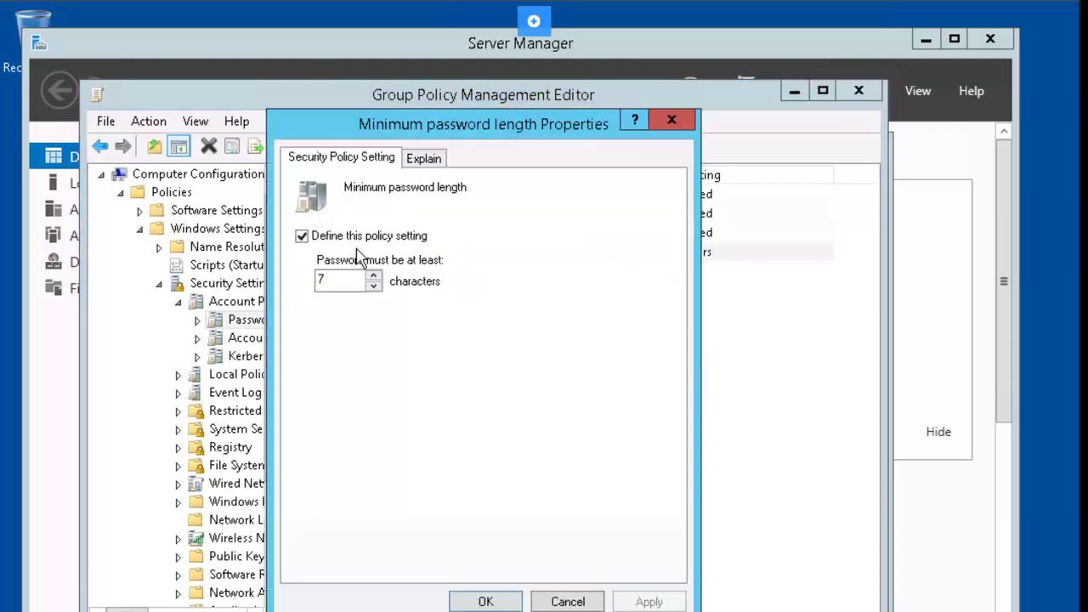
{"action": "left_click", "coordinate": [333, 237]}
{"action": "key", "text": "Return"}
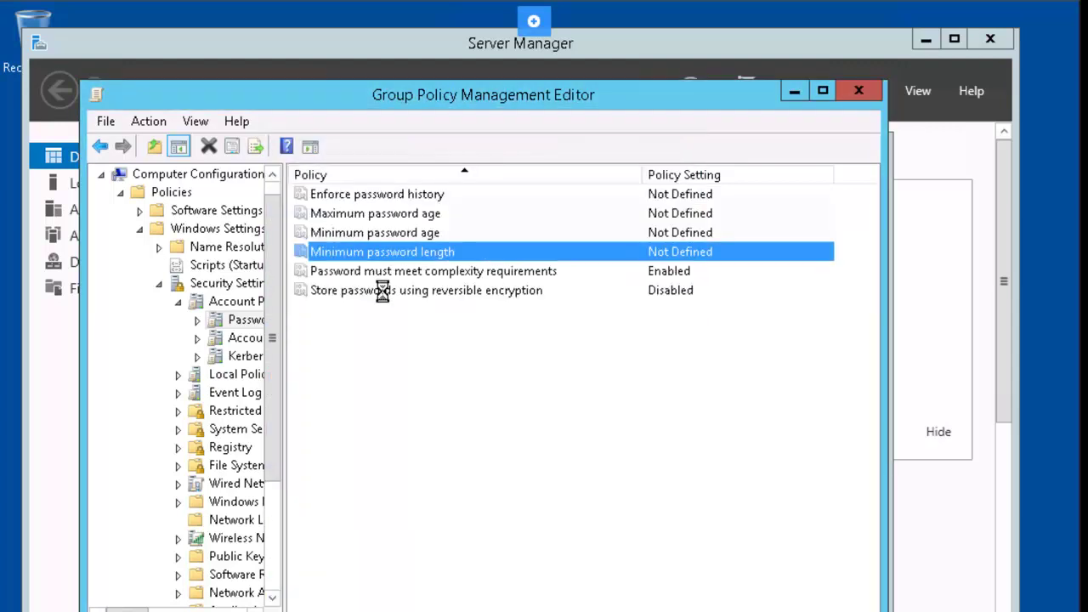
{"action": "double_click", "coordinate": [383, 272]}
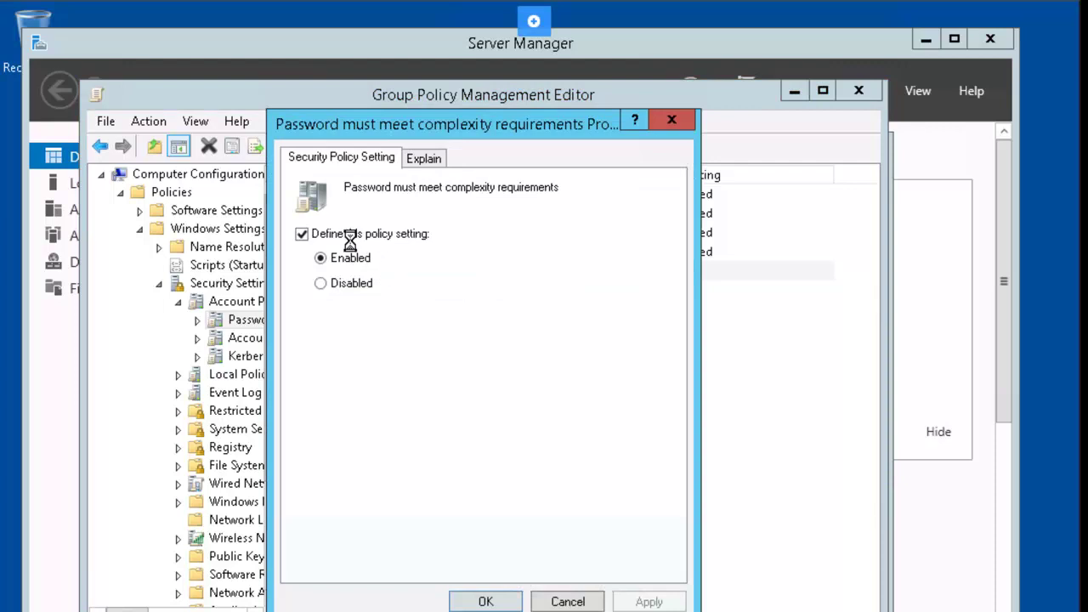
{"action": "left_click", "coordinate": [348, 235]}
{"action": "key", "text": "Return"}
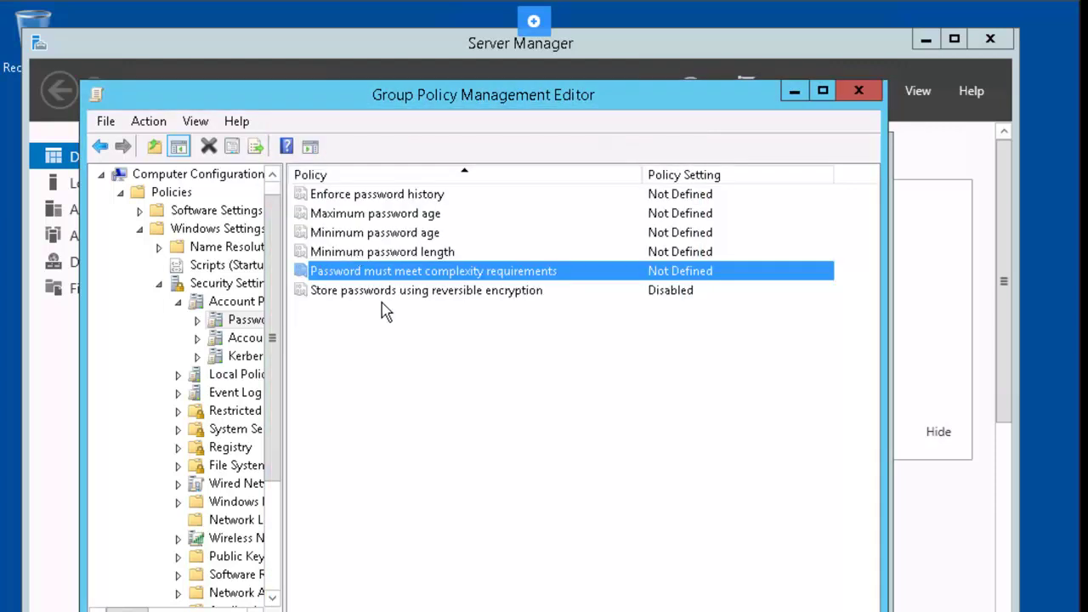
{"action": "left_click", "coordinate": [389, 291]}
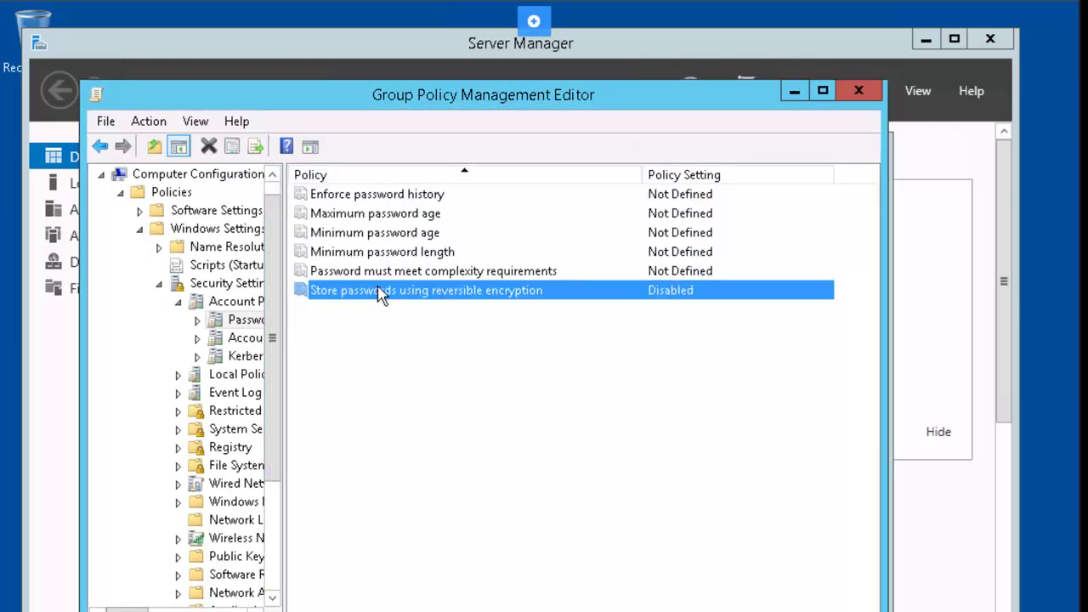
{"action": "double_click", "coordinate": [385, 292]}
{"action": "left_click", "coordinate": [348, 235]}
{"action": "key", "text": "Return"}
Step: Close the editor and tick Default-First-Site-Name in Show Sites to display it
{"action": "left_click", "coordinate": [858, 93]}
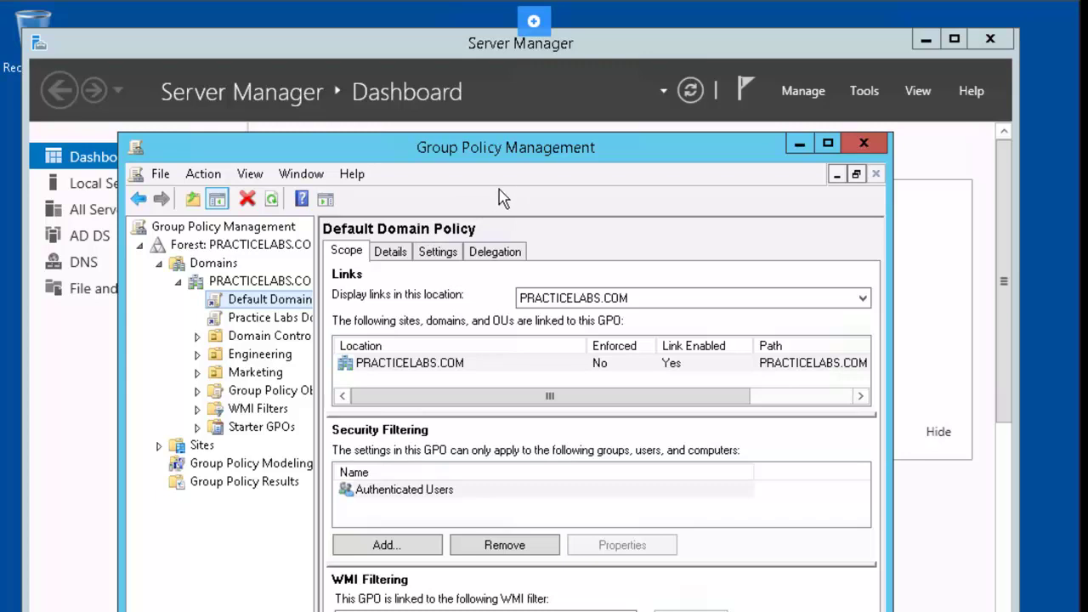
{"action": "right_click", "coordinate": [185, 448]}
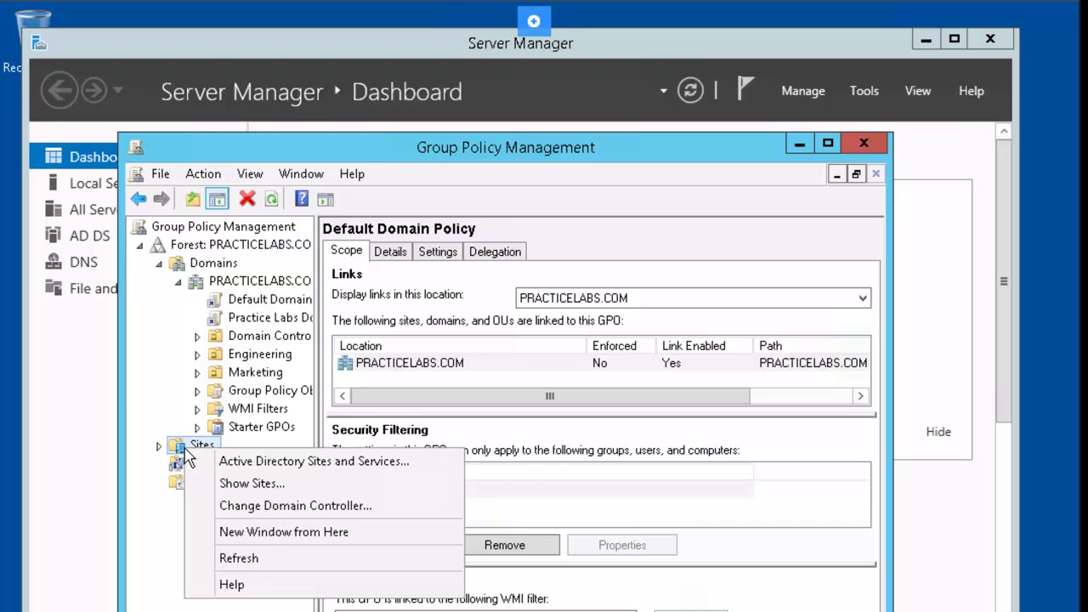
{"action": "left_click", "coordinate": [319, 493]}
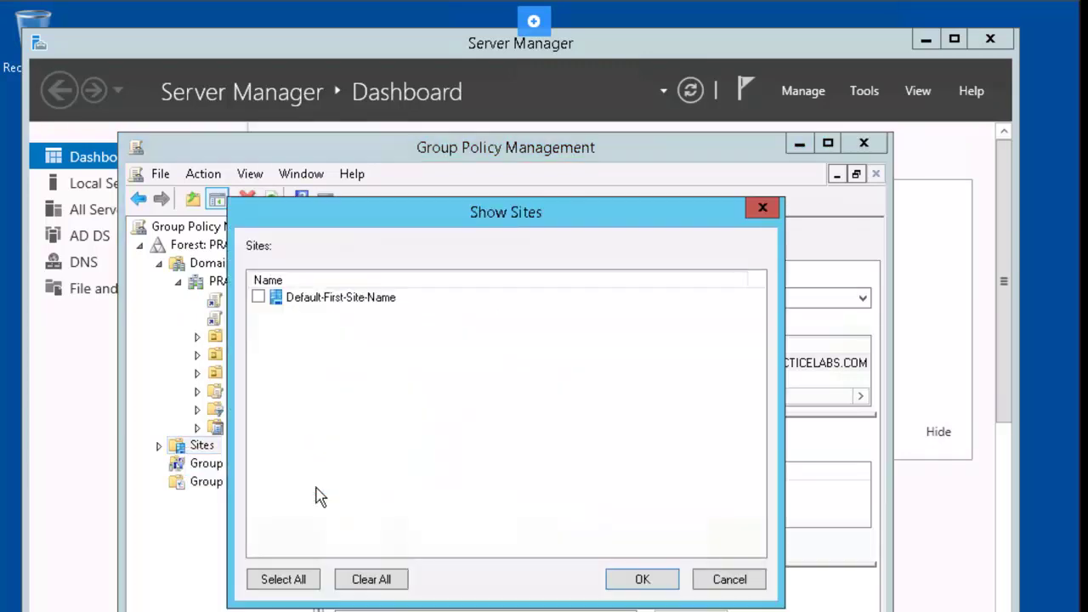
{"action": "left_click", "coordinate": [258, 297]}
{"action": "left_click", "coordinate": [656, 583]}
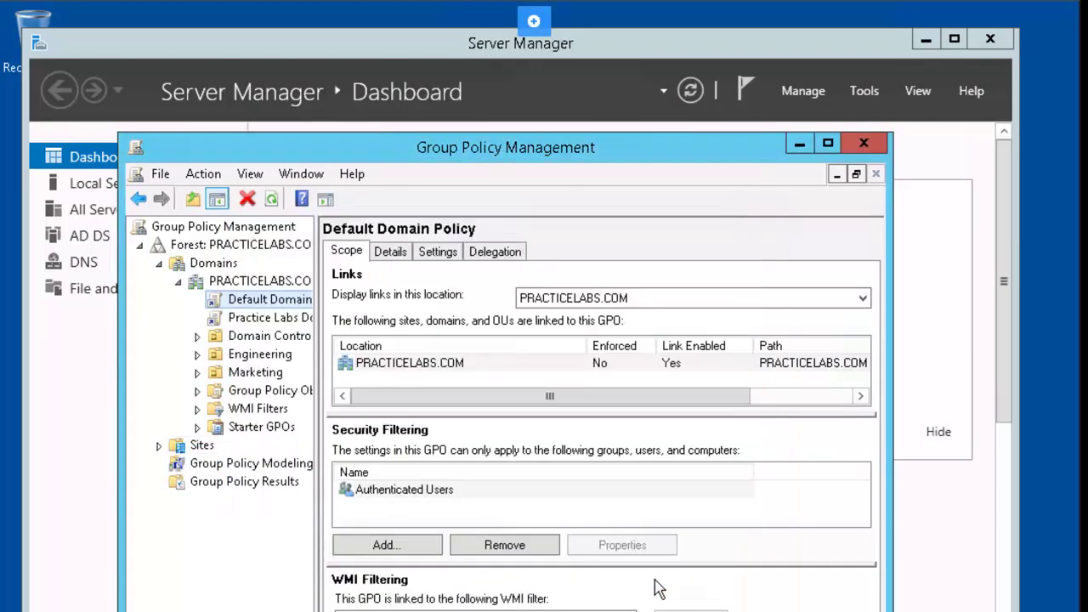
Step: Create a new GPO under Group Policy Objects named 'Site - Remove all items on desktop'
{"action": "right_click", "coordinate": [265, 399]}
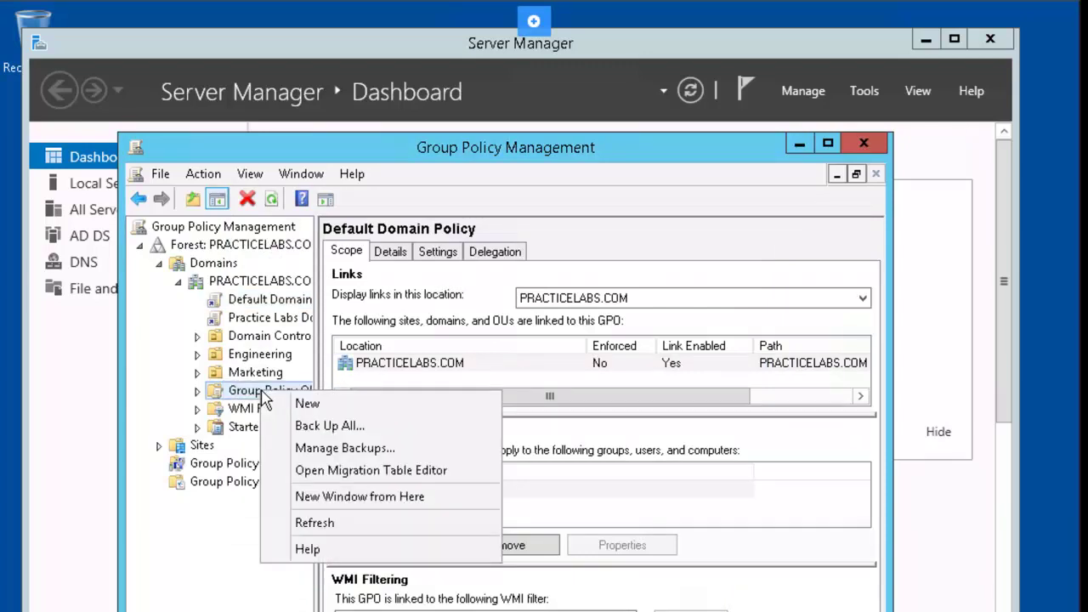
{"action": "left_click", "coordinate": [345, 410]}
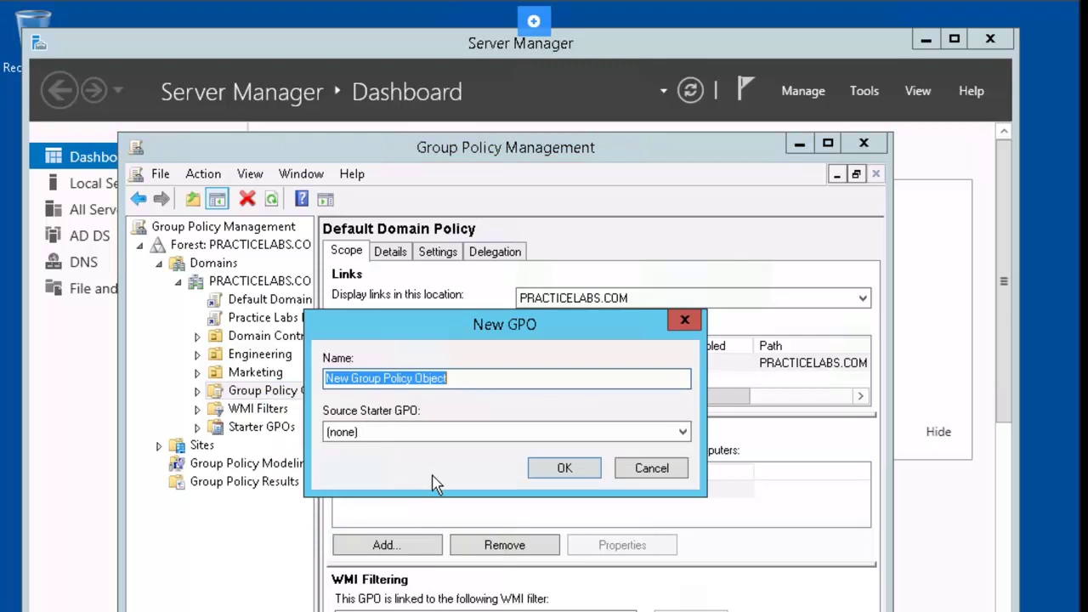
{"action": "type", "text": "S"}
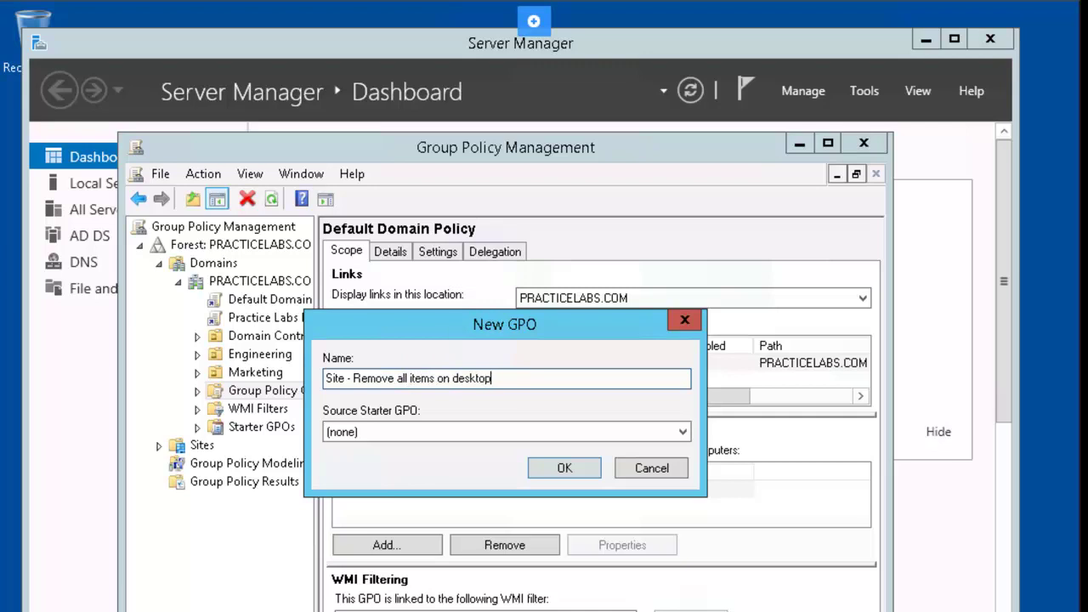
{"action": "key", "text": "Return"}
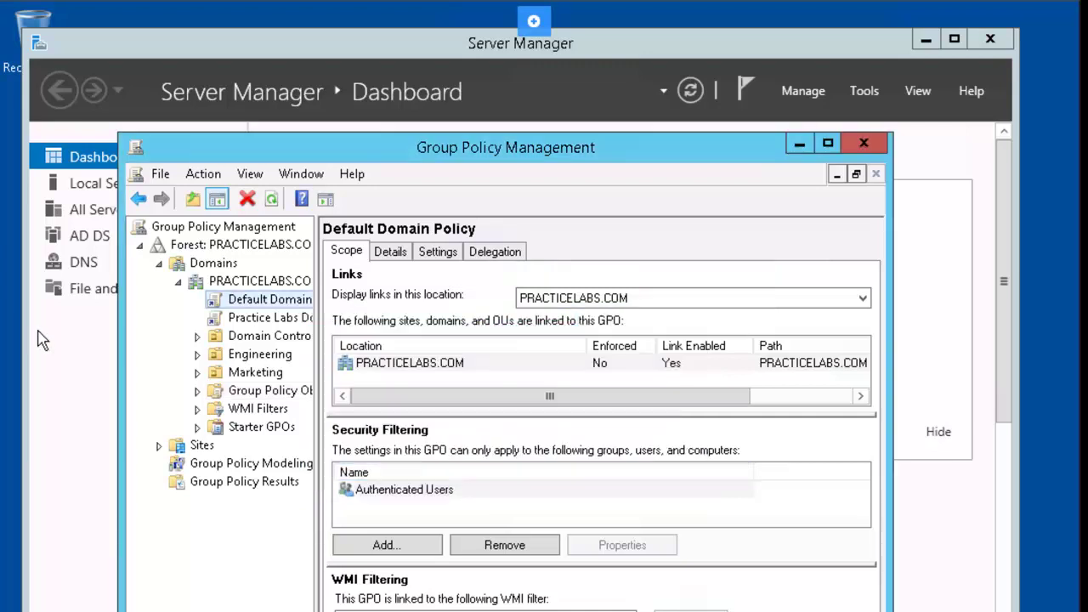
Step: Link the existing 'Site - Remove all items on desktop' GPO to Default-First-Site-Name
{"action": "left_click", "coordinate": [214, 393]}
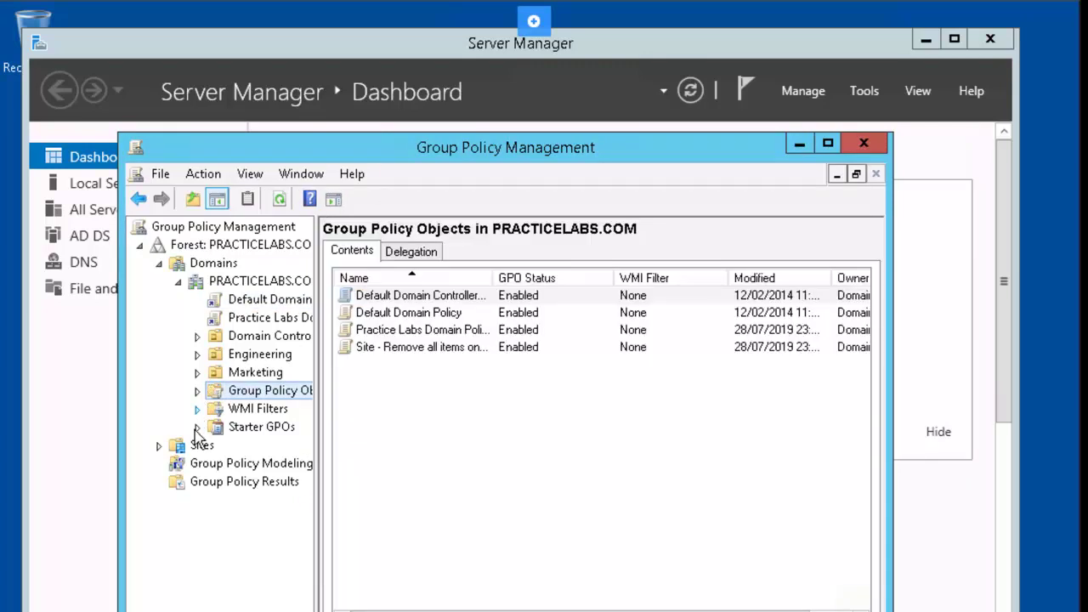
{"action": "left_click", "coordinate": [160, 445]}
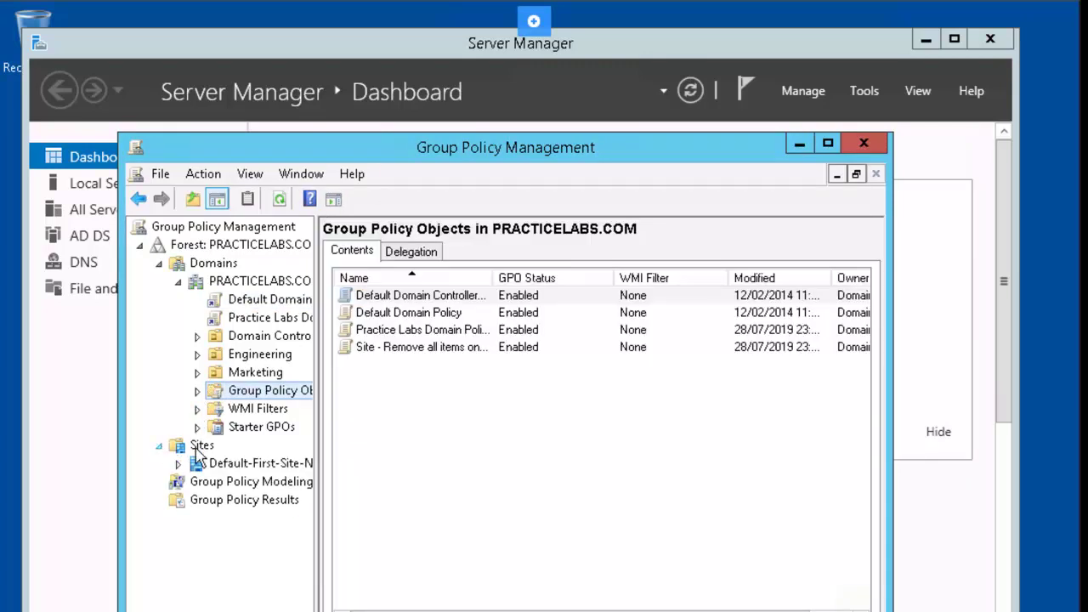
{"action": "left_click", "coordinate": [248, 466]}
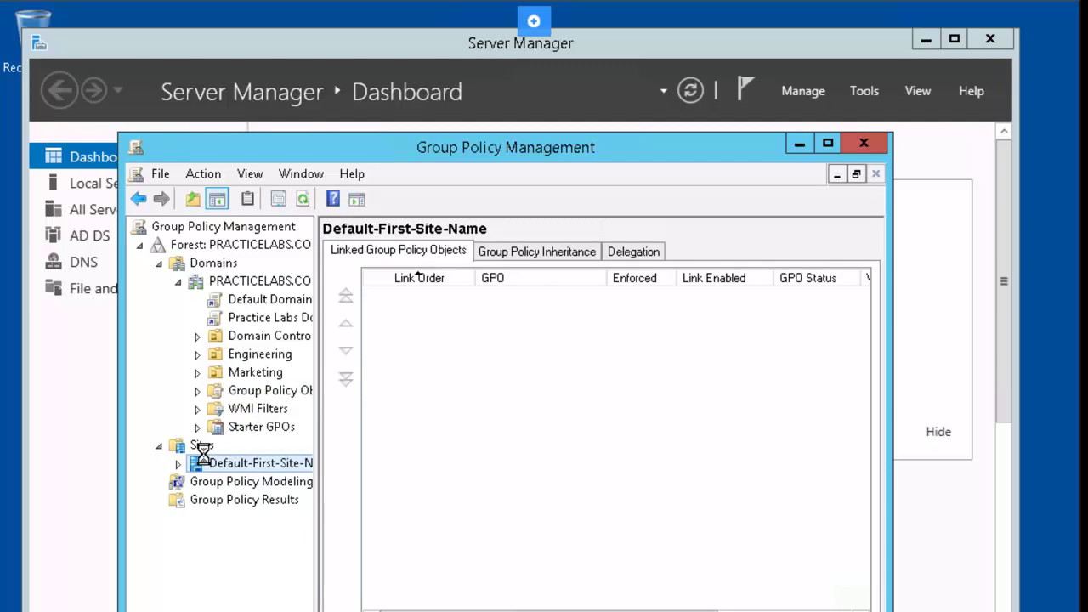
{"action": "right_click", "coordinate": [234, 464]}
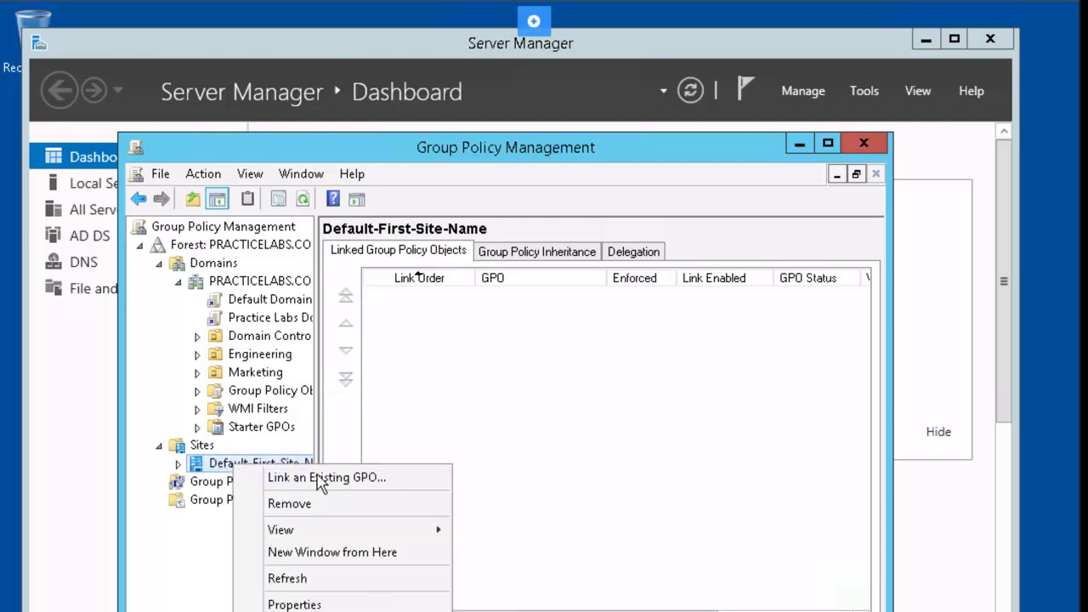
{"action": "left_click", "coordinate": [406, 484]}
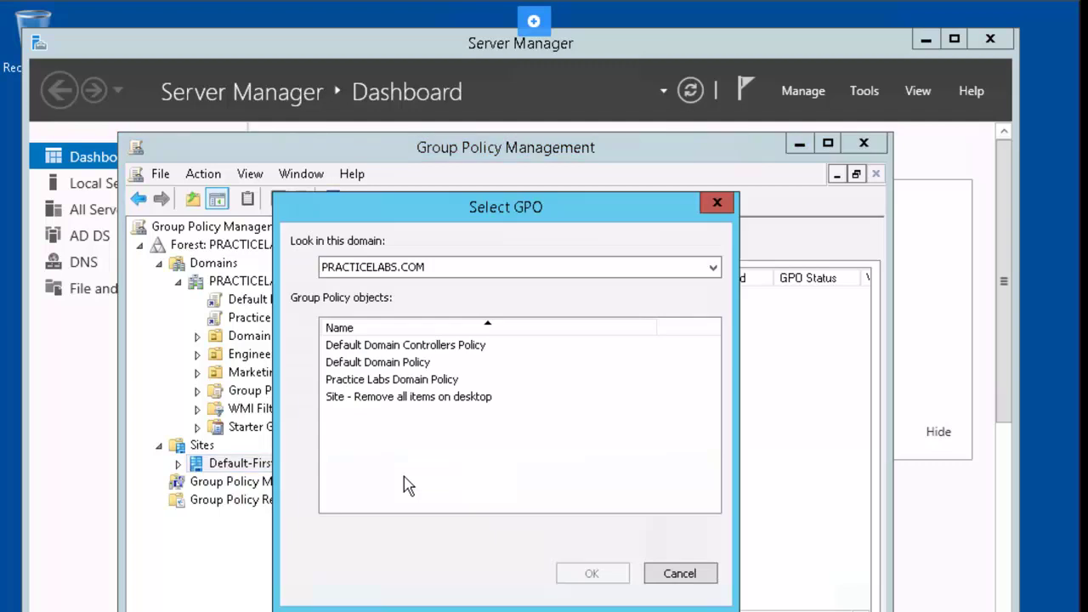
{"action": "left_click", "coordinate": [435, 401]}
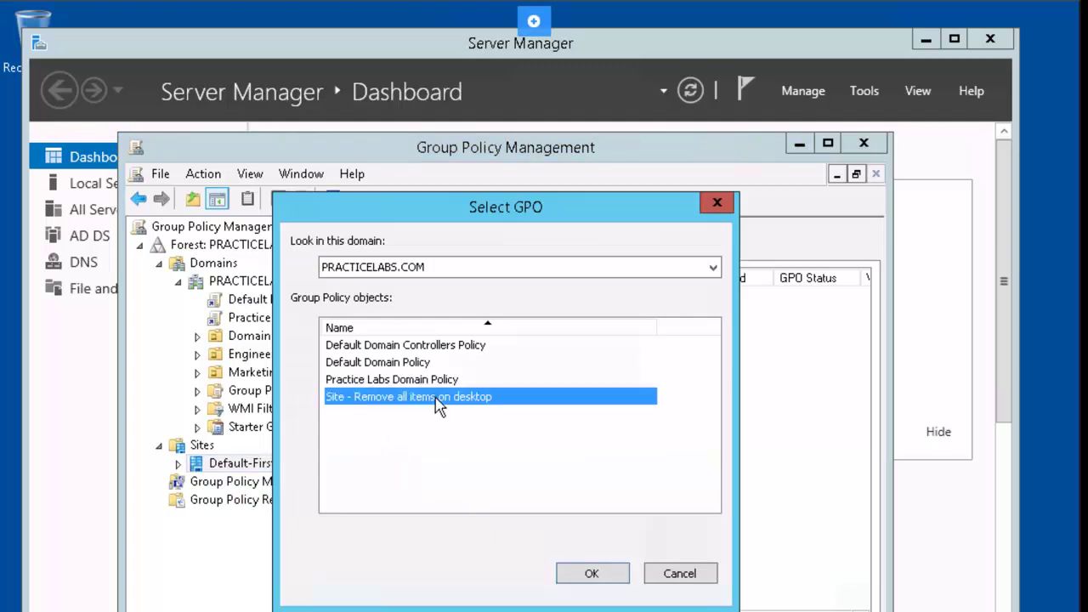
{"action": "left_click", "coordinate": [591, 574]}
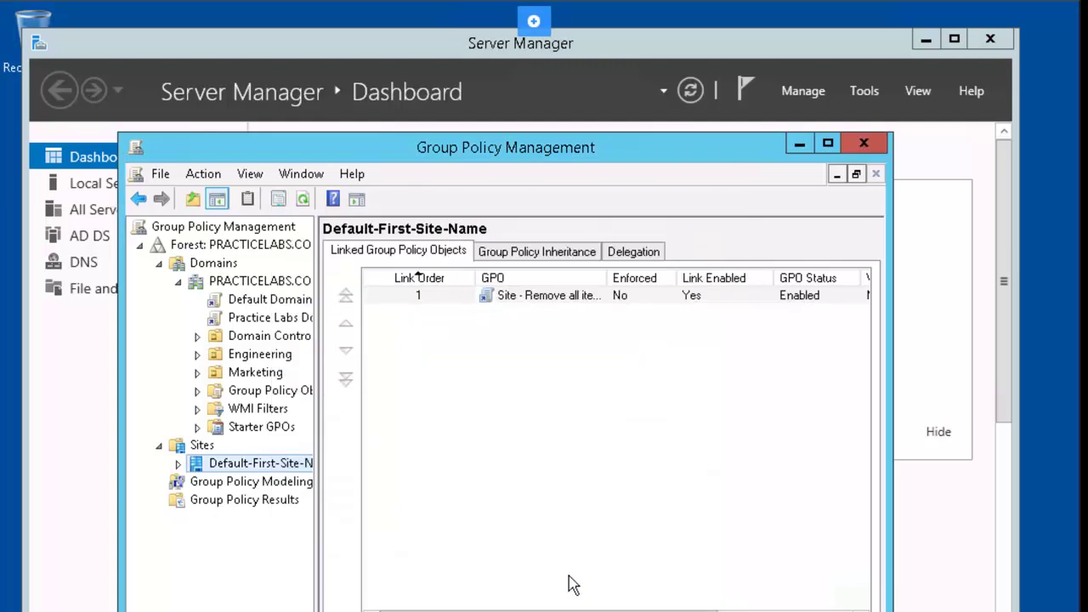
{"action": "left_click", "coordinate": [177, 463]}
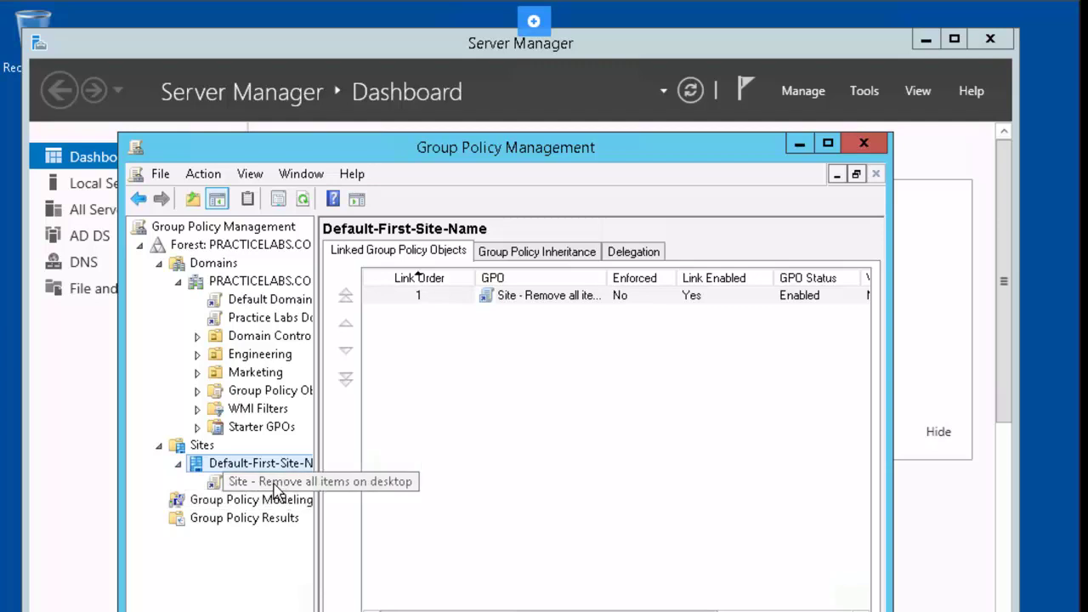
{"action": "right_click", "coordinate": [274, 489]}
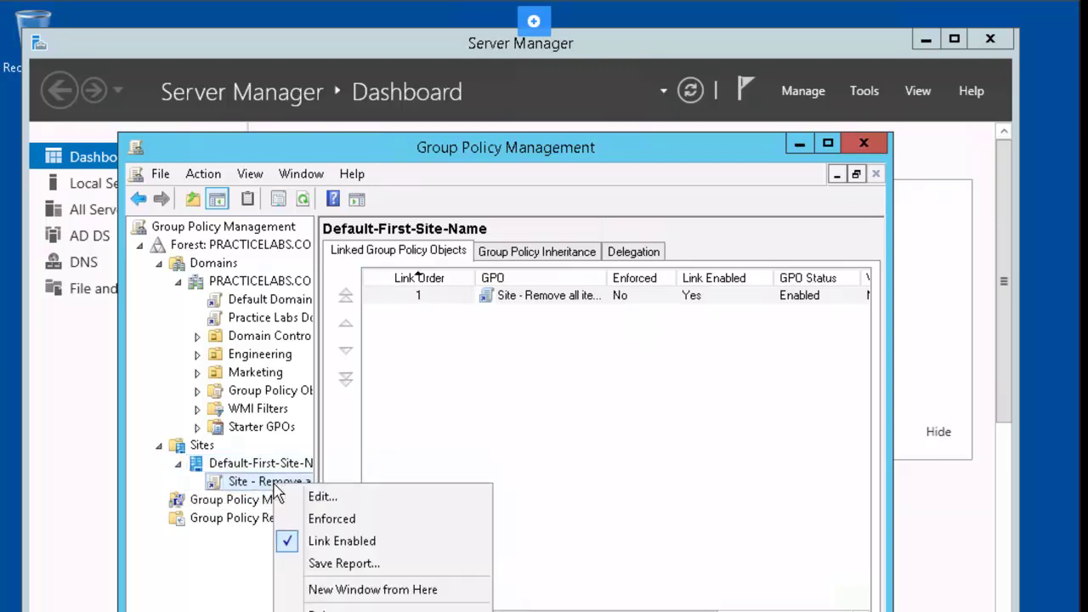
Step: Enable the user Desktop policy 'Hide and disable all items on the desktop' in the site GPO, then close the editor
{"action": "left_click", "coordinate": [352, 499]}
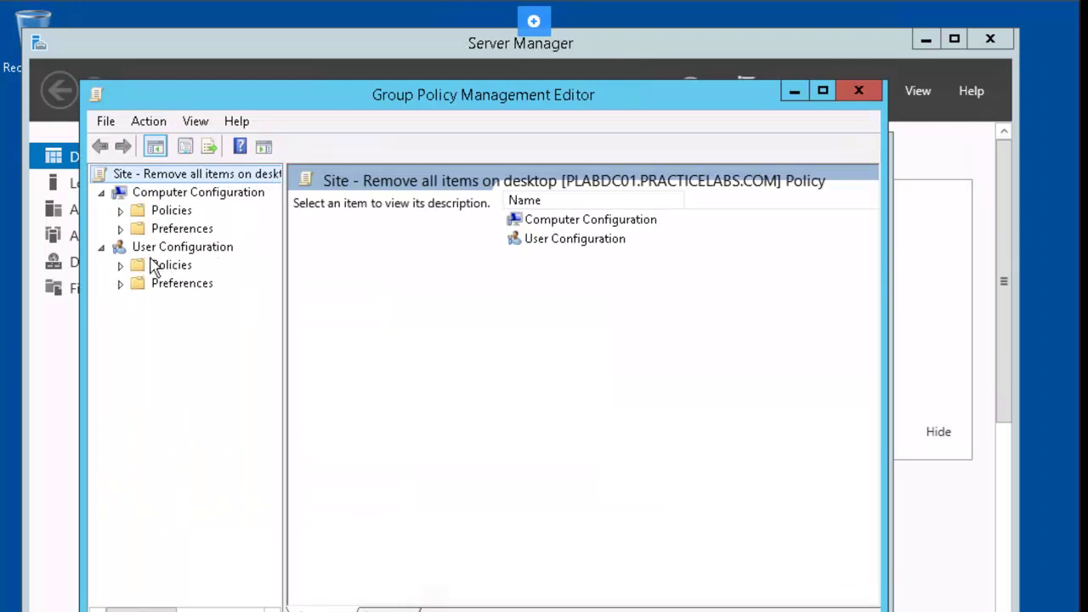
{"action": "left_click", "coordinate": [120, 265]}
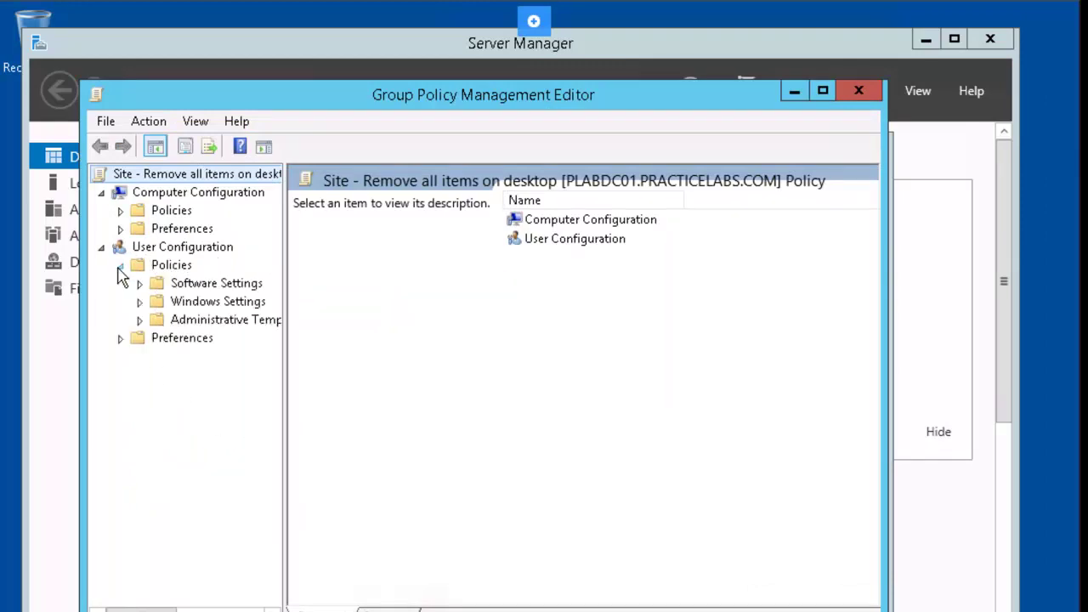
{"action": "left_click", "coordinate": [139, 320]}
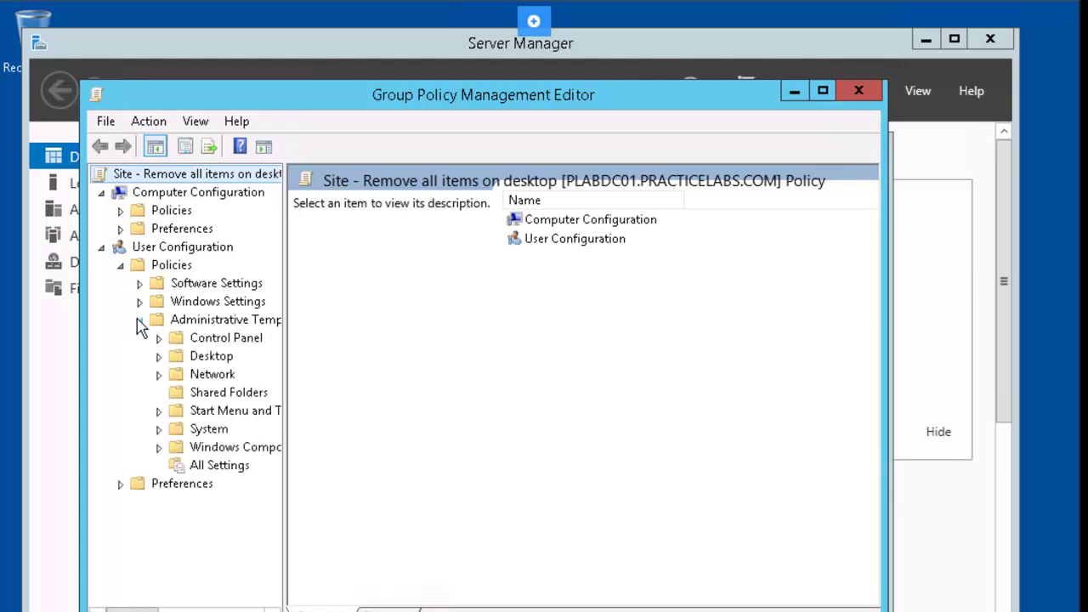
{"action": "left_click", "coordinate": [159, 356]}
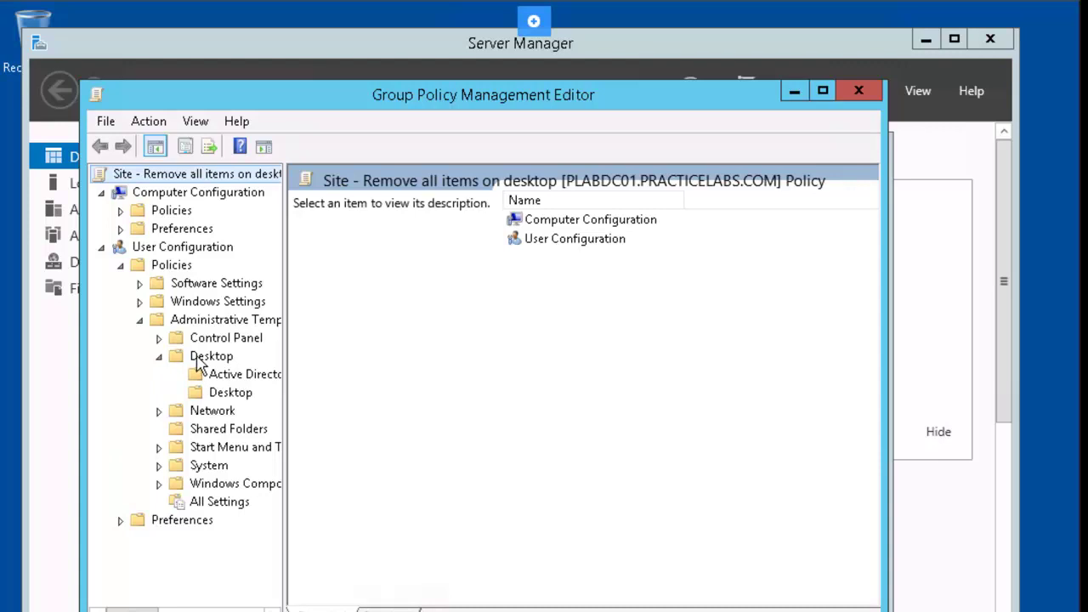
{"action": "left_click", "coordinate": [202, 360]}
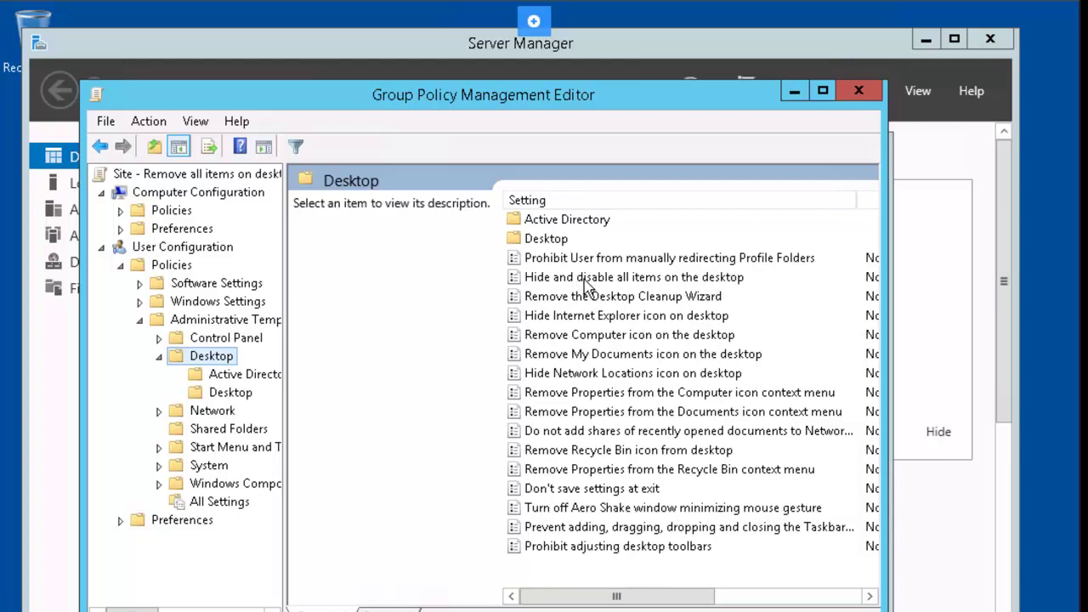
{"action": "left_click", "coordinate": [674, 282]}
{"action": "right_click", "coordinate": [678, 281]}
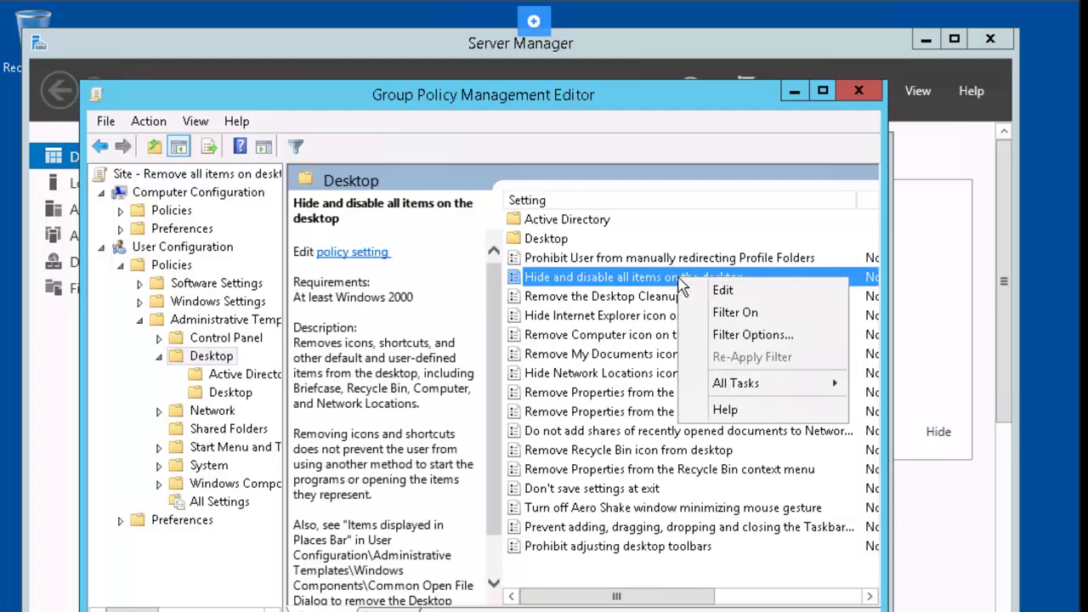
{"action": "left_click", "coordinate": [723, 292]}
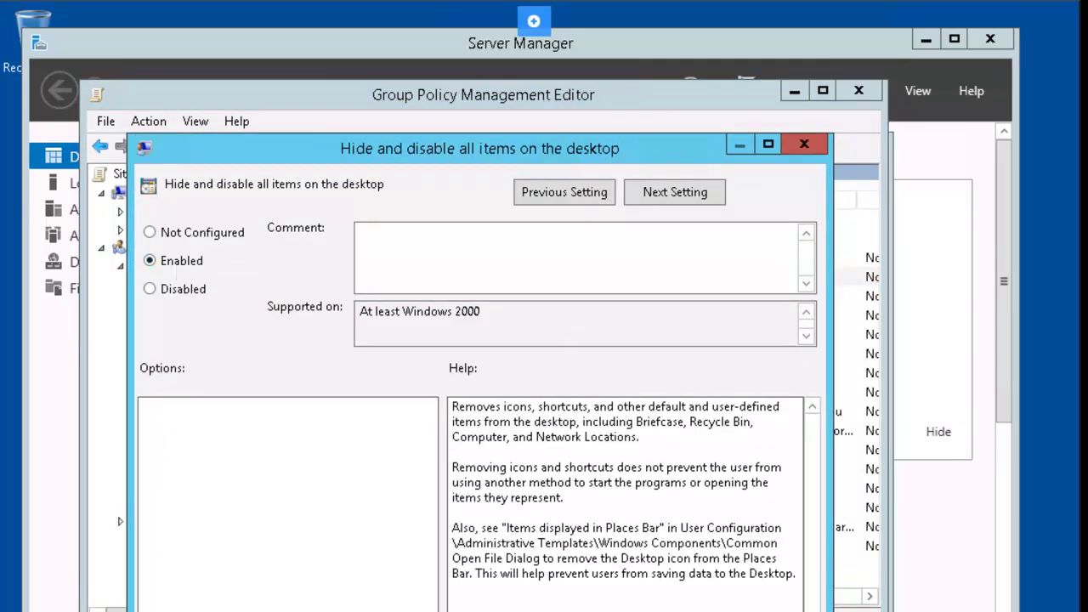
{"action": "key", "text": "Return"}
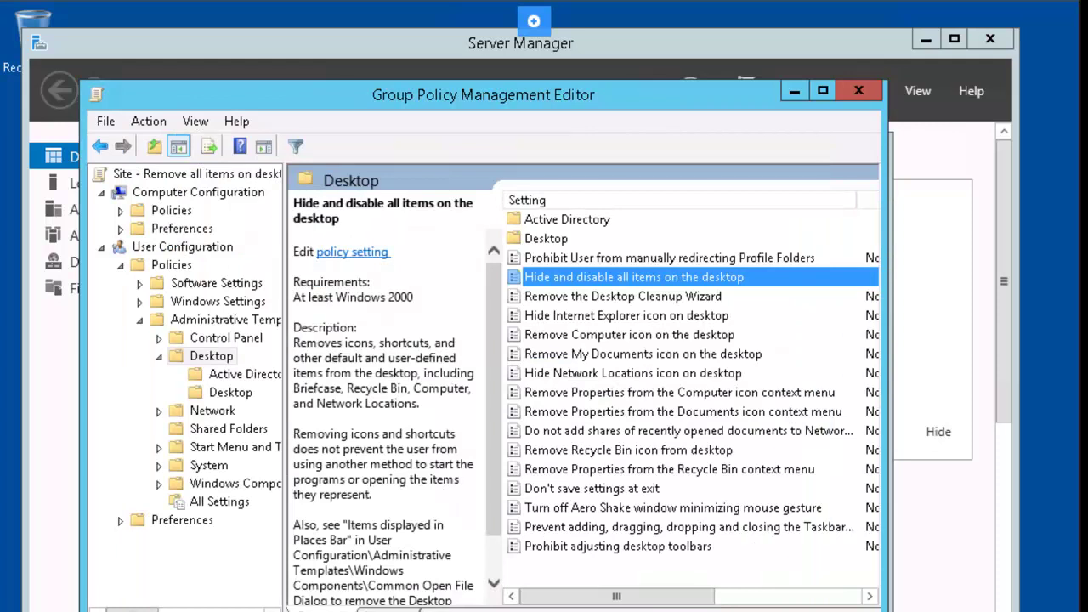
{"action": "left_click", "coordinate": [858, 90]}
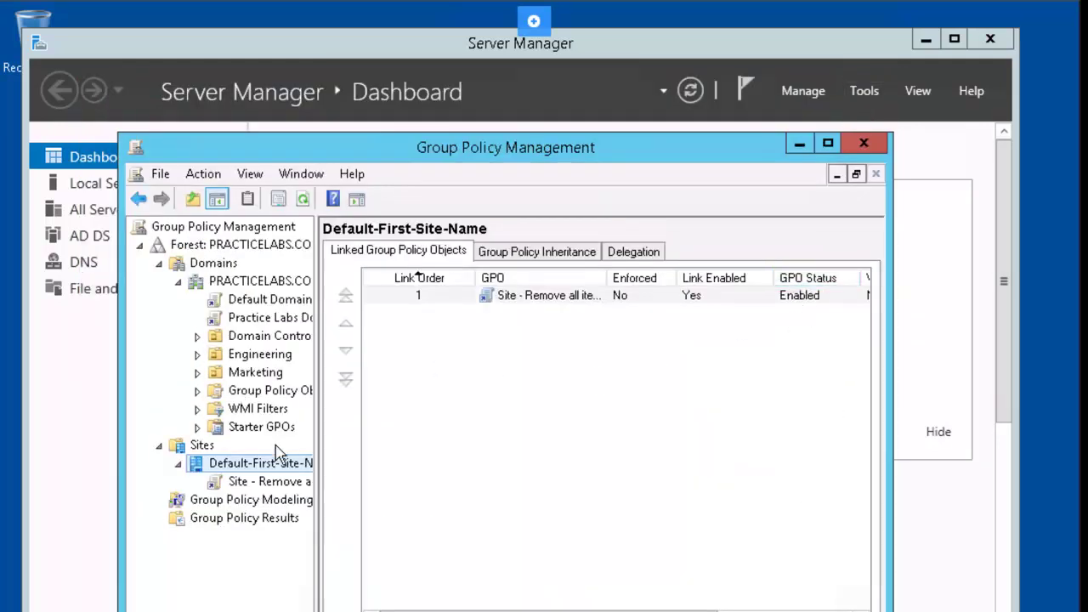
Step: Create a GPO 'OU Prohibit Access to Control Panel' linked to the Engineering OU and bring up its link's options
{"action": "right_click", "coordinate": [259, 360]}
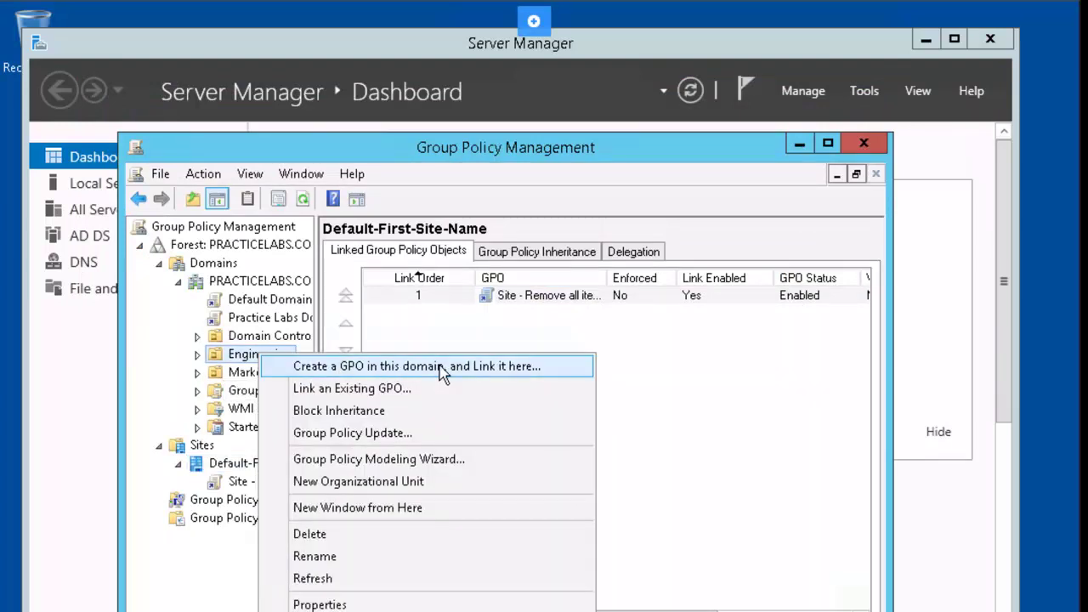
{"action": "left_click", "coordinate": [542, 369]}
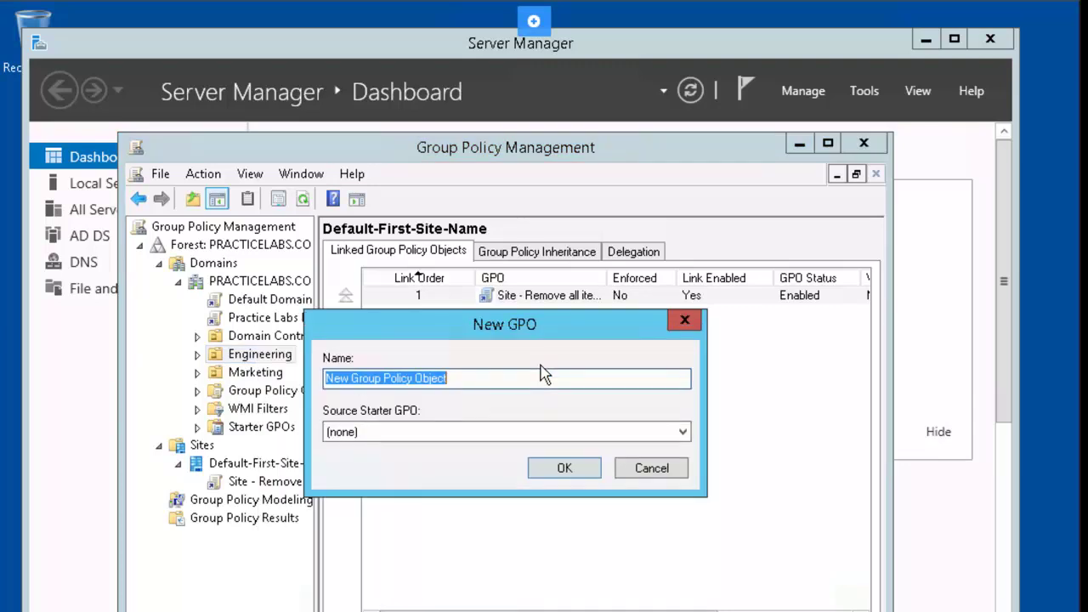
{"action": "type", "text": "OU"}
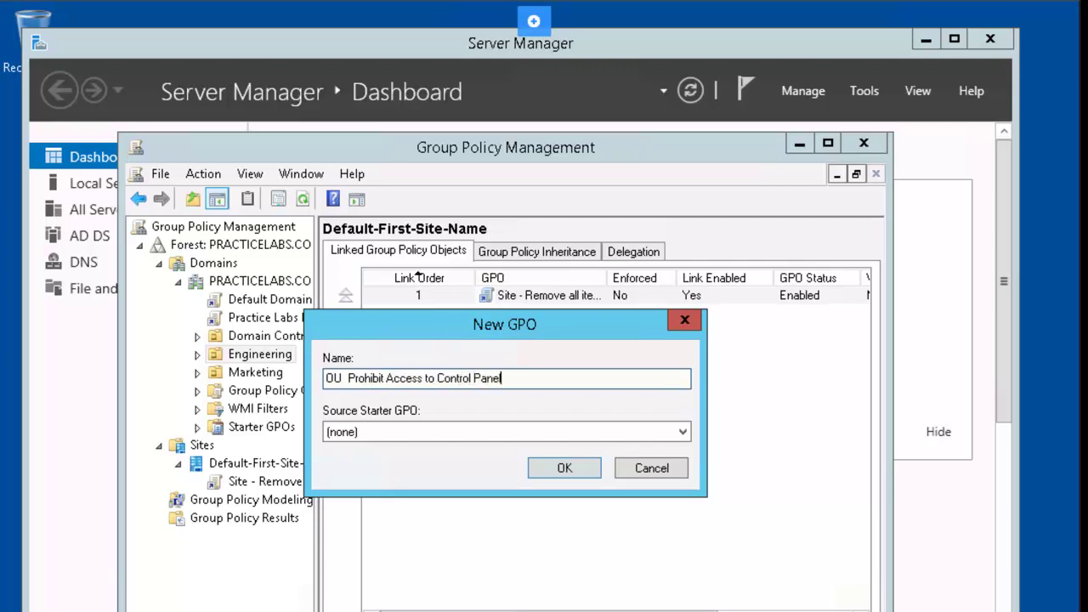
{"action": "key", "text": "Return"}
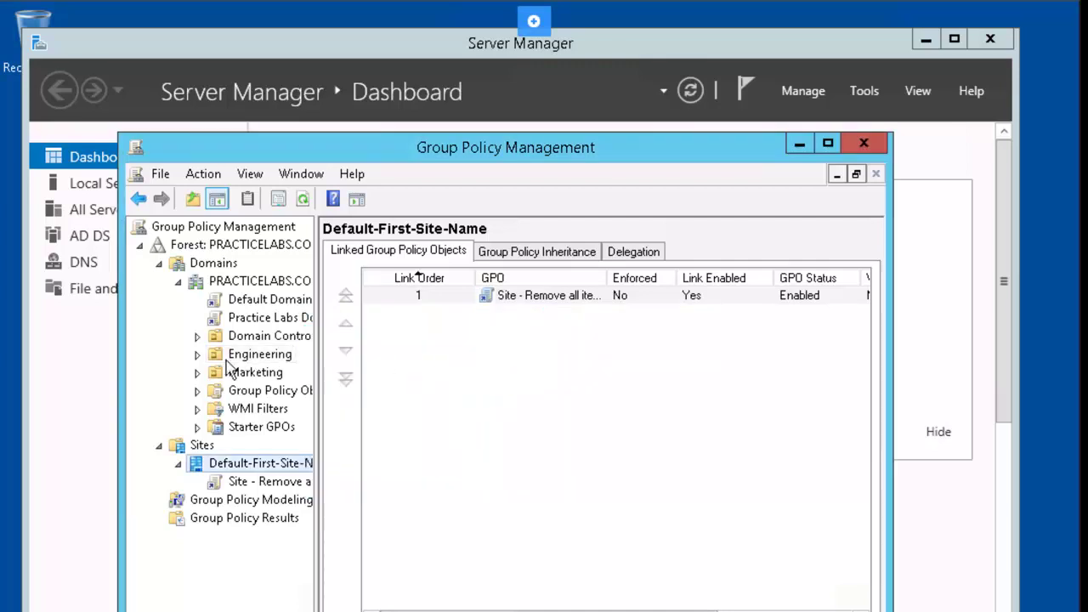
{"action": "left_click", "coordinate": [198, 355]}
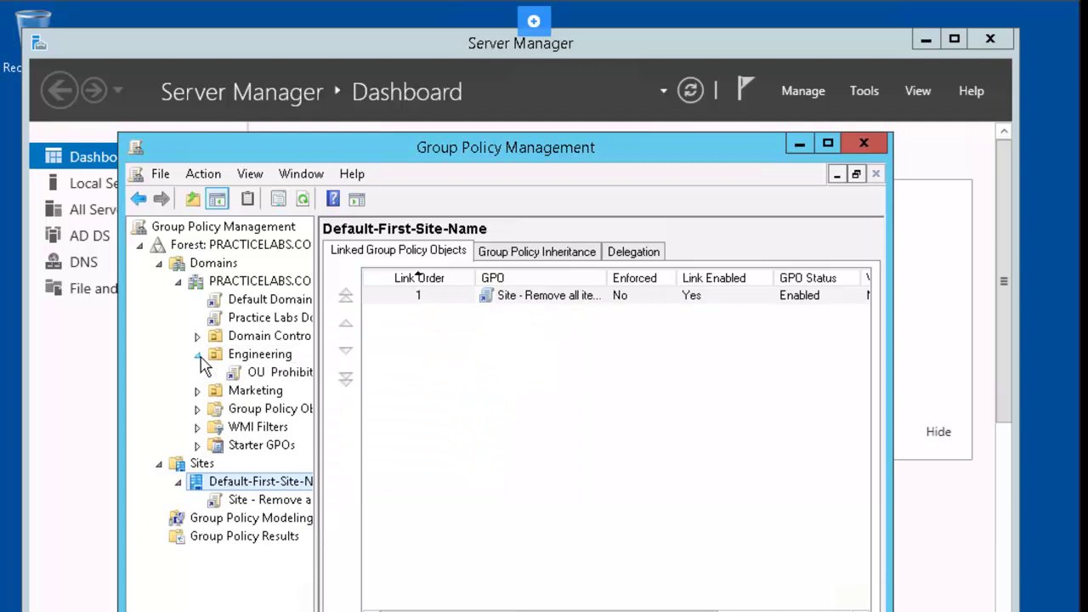
{"action": "right_click", "coordinate": [287, 382]}
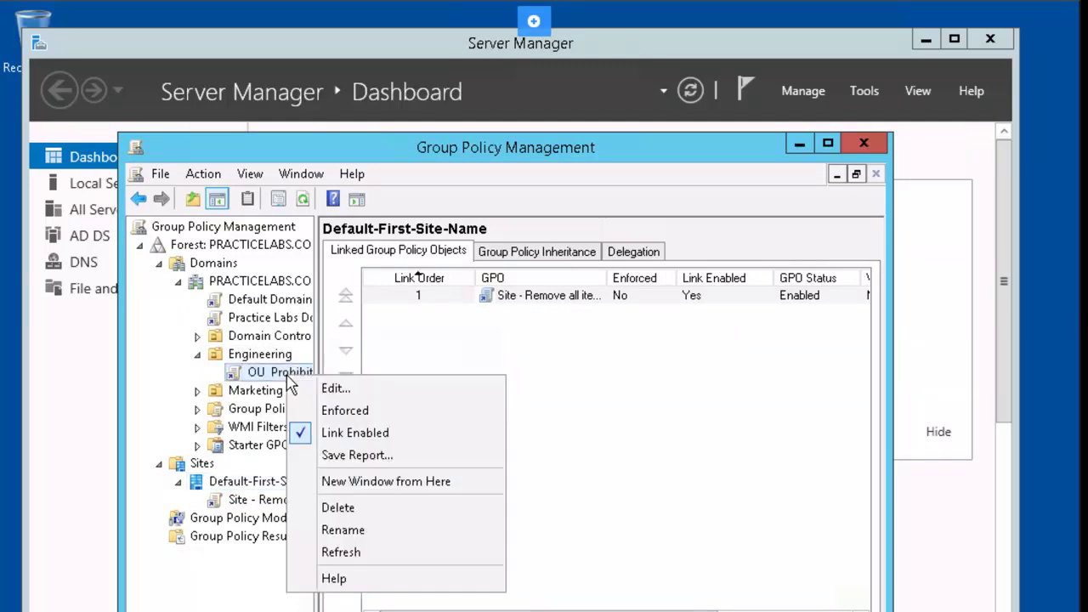
Step: Enable the user policy 'Prohibit access to Control Panel and PC settings' in this GPO, then close the editor
{"action": "left_click", "coordinate": [347, 393]}
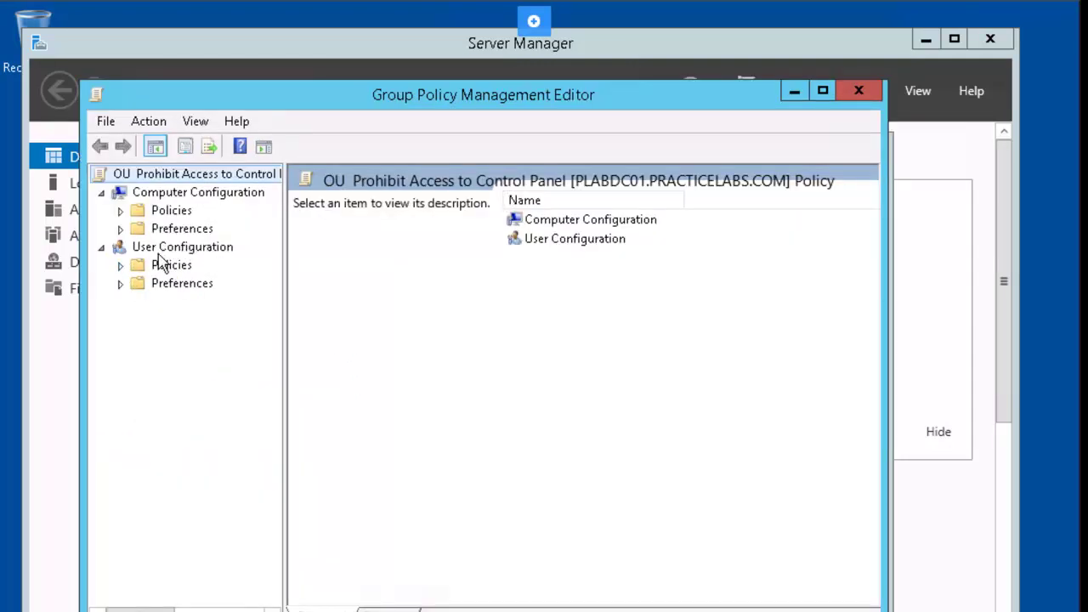
{"action": "left_click", "coordinate": [121, 265]}
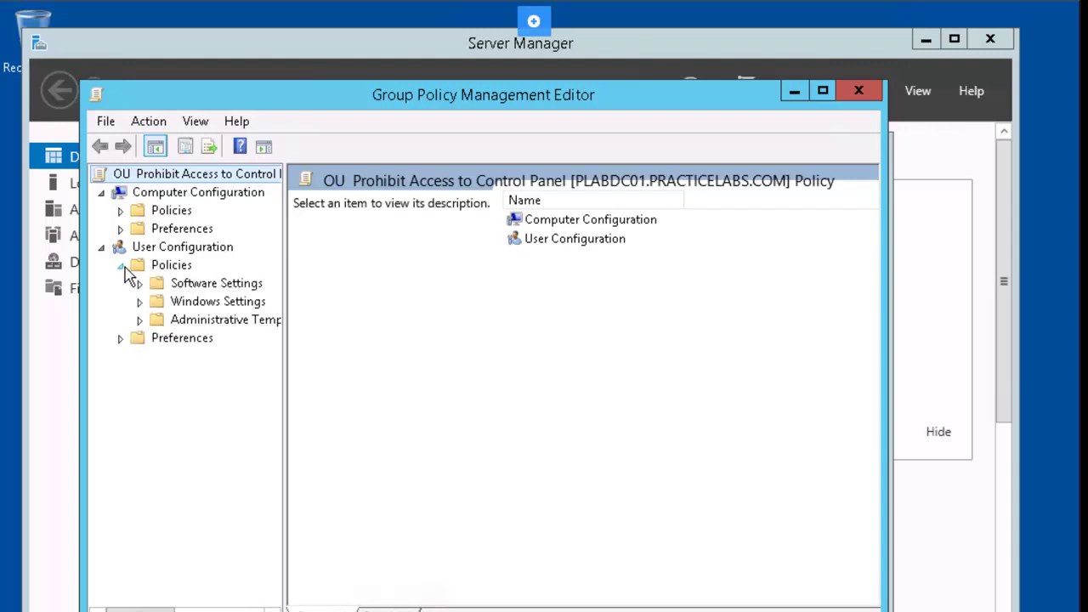
{"action": "left_click", "coordinate": [141, 320]}
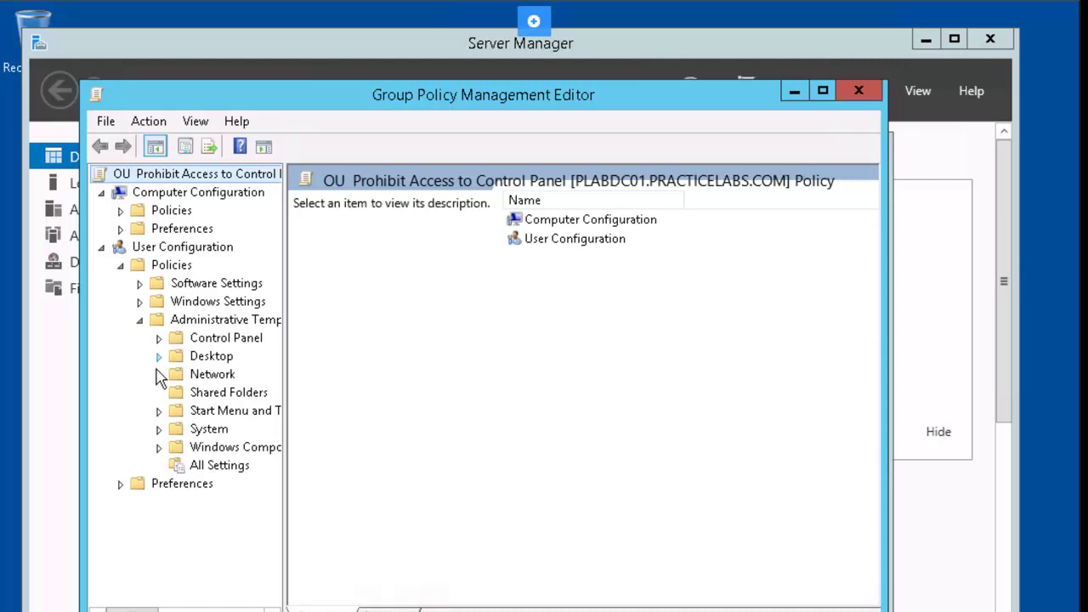
{"action": "left_click", "coordinate": [159, 338]}
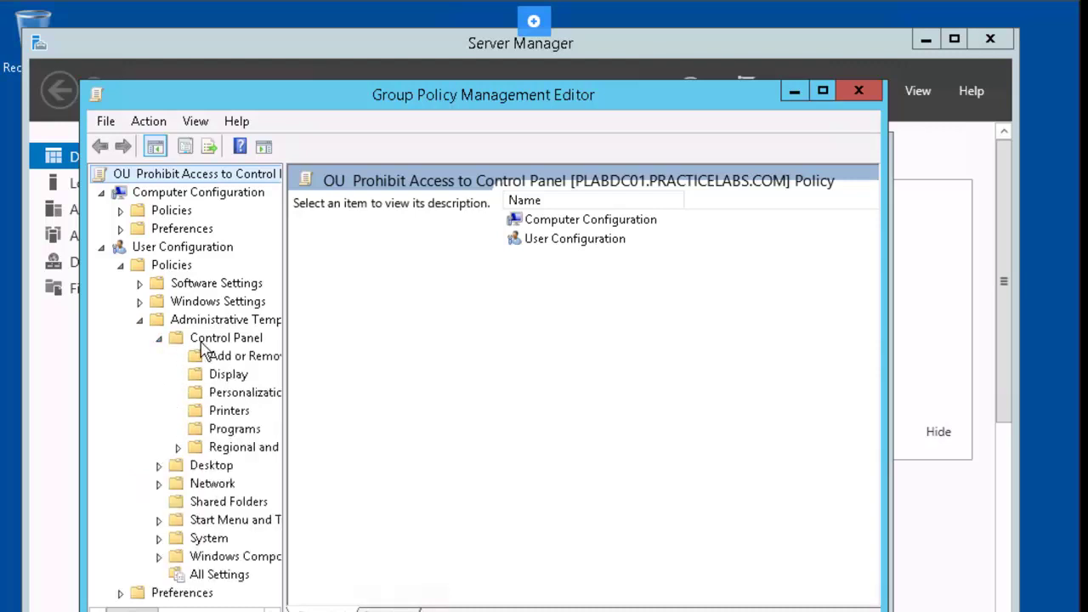
{"action": "left_click", "coordinate": [203, 344]}
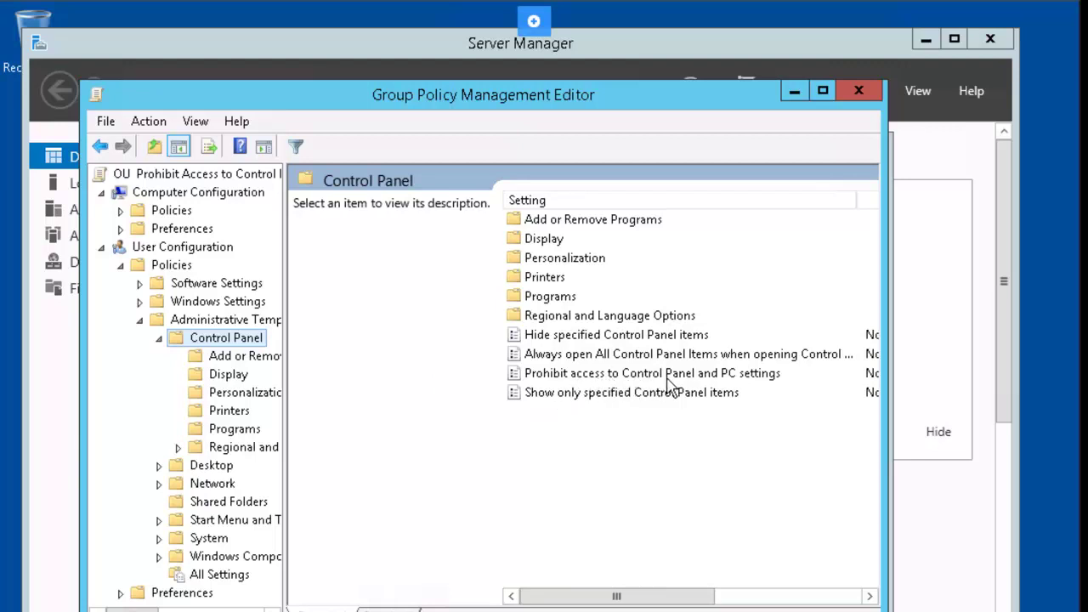
{"action": "left_click", "coordinate": [714, 384]}
{"action": "right_click", "coordinate": [713, 384]}
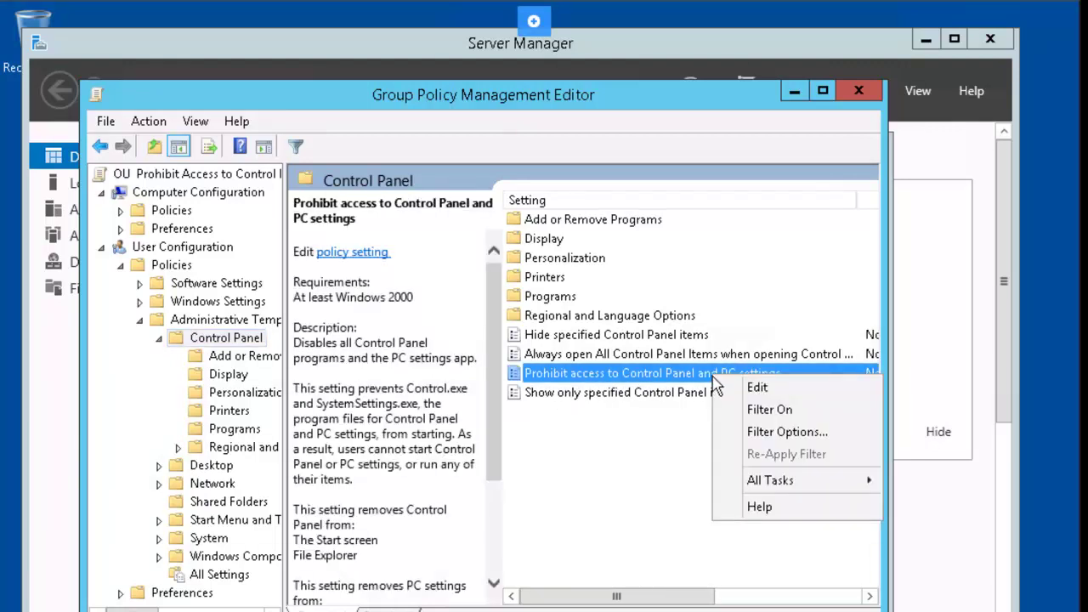
{"action": "left_click", "coordinate": [742, 385]}
{"action": "left_click", "coordinate": [70, 181]}
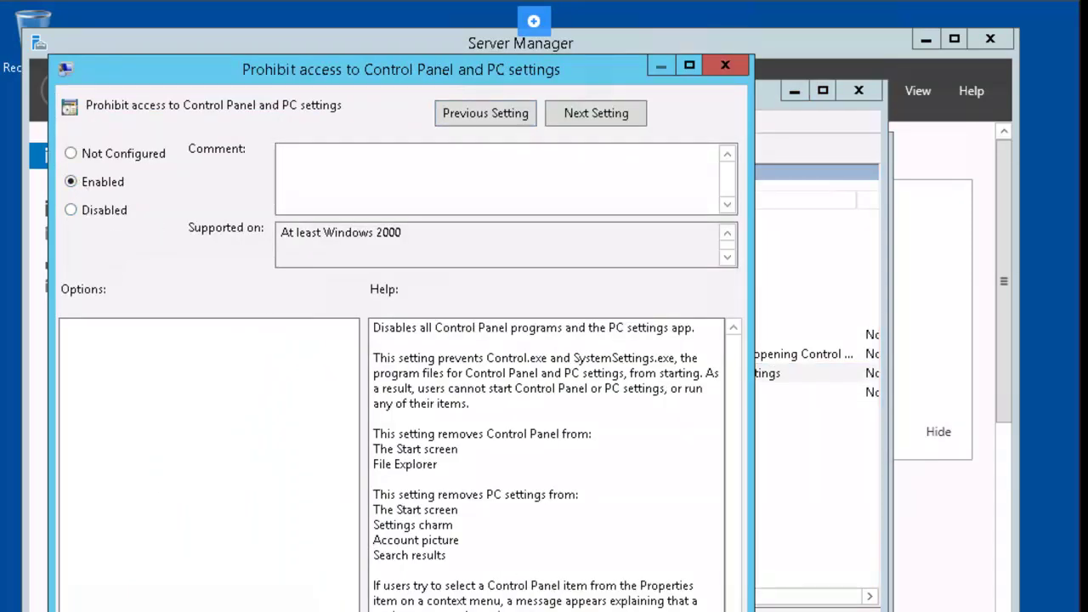
{"action": "key", "text": "Return"}
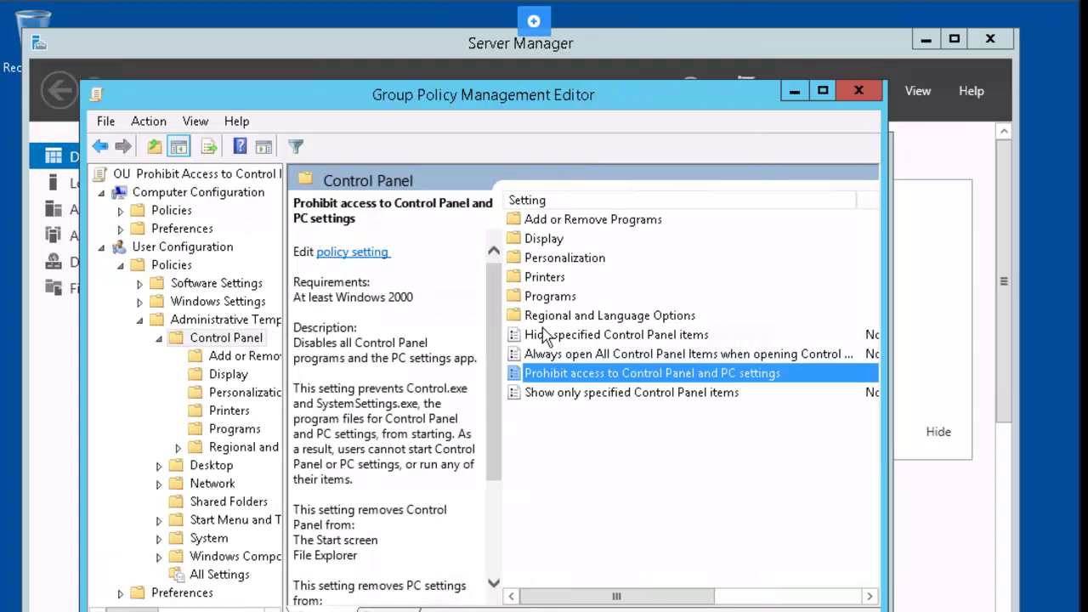
{"action": "left_click", "coordinate": [863, 87]}
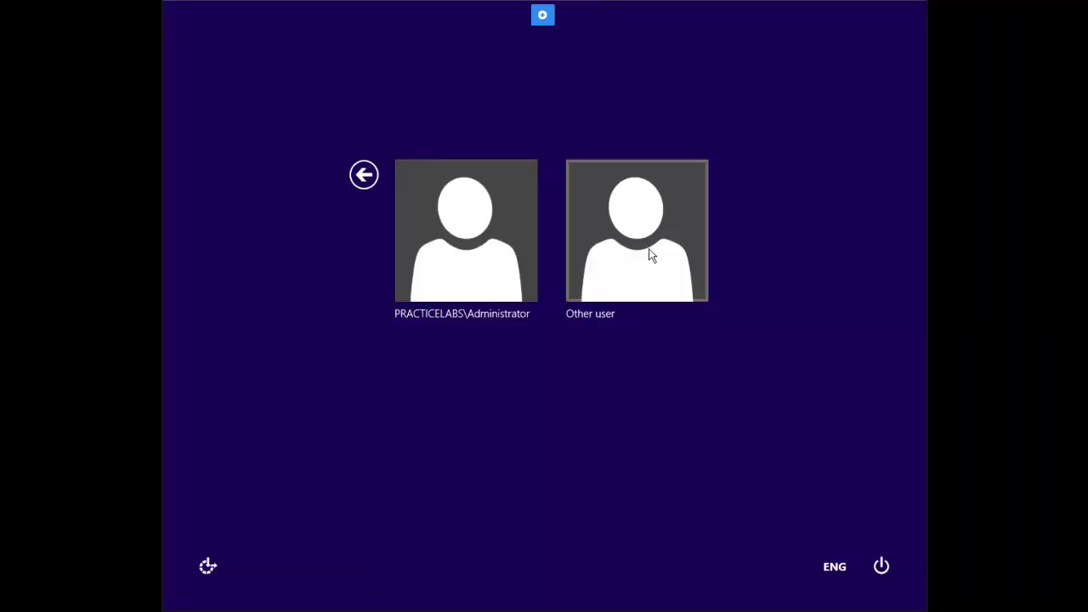
Step: Sign in as Other user with the test user's domain user name and account password
{"action": "left_click", "coordinate": [648, 251]}
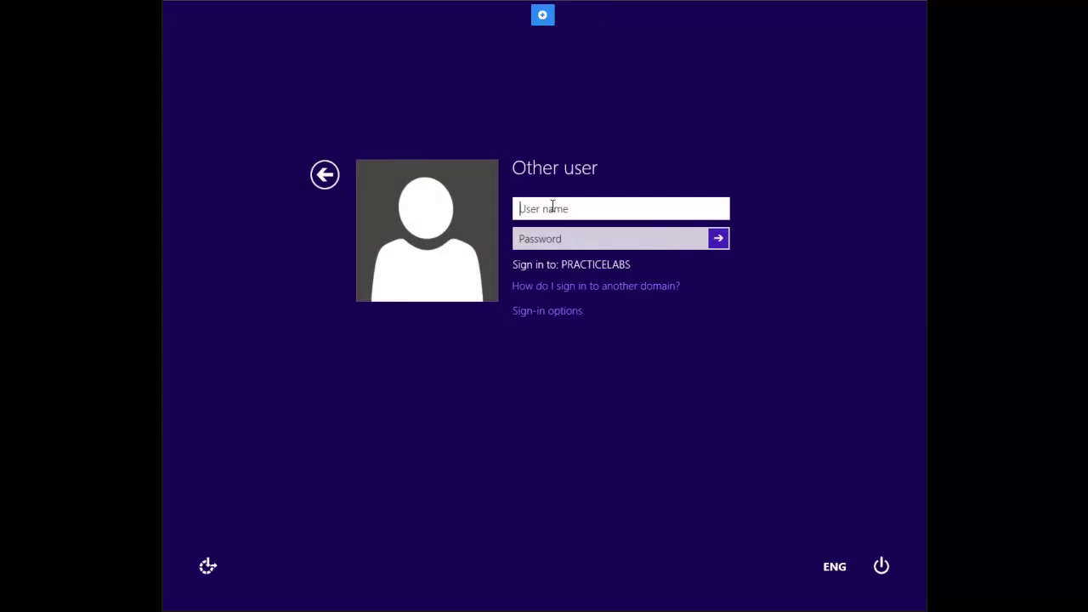
{"action": "type", "text": "ve"}
{"action": "key", "text": "BackSpace"}
{"action": "key", "text": "BackSpace"}
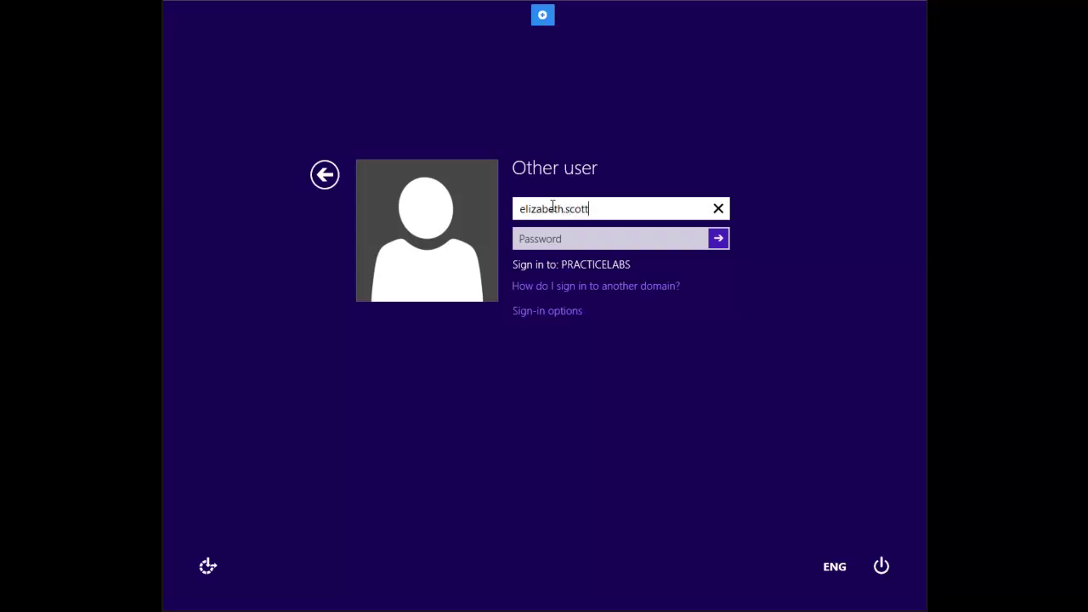
{"action": "key", "text": "Tab"}
{"action": "type", "text": "Passw0"}
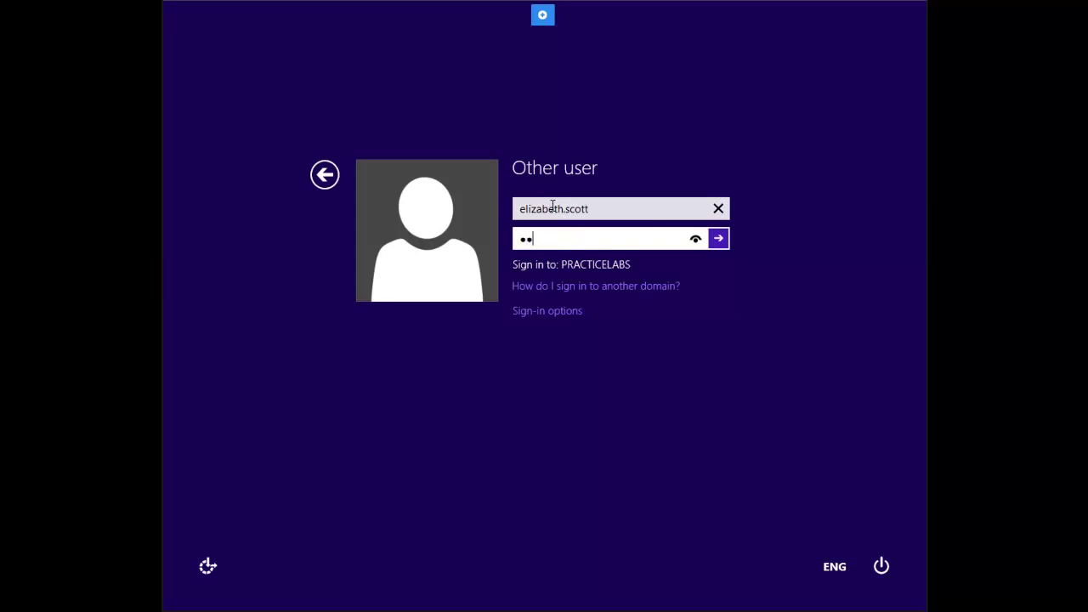
{"action": "type", "text": "rd"}
{"action": "key", "text": "Return"}
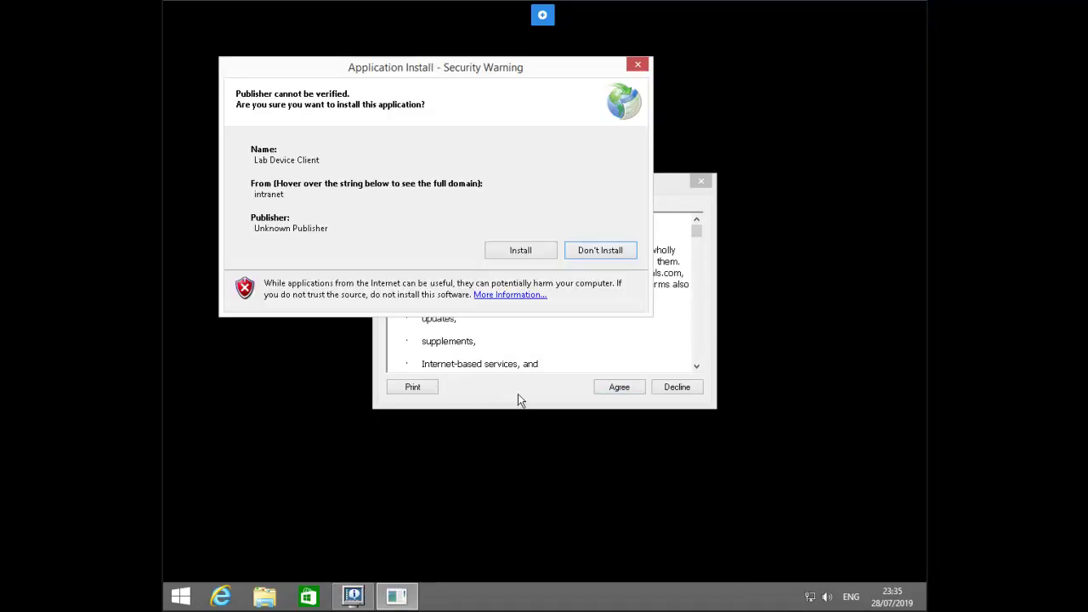
Step: Accept the license, dismiss the install warning, and confirm taskbar Properties is blocked by restrictions
{"action": "left_click", "coordinate": [618, 389]}
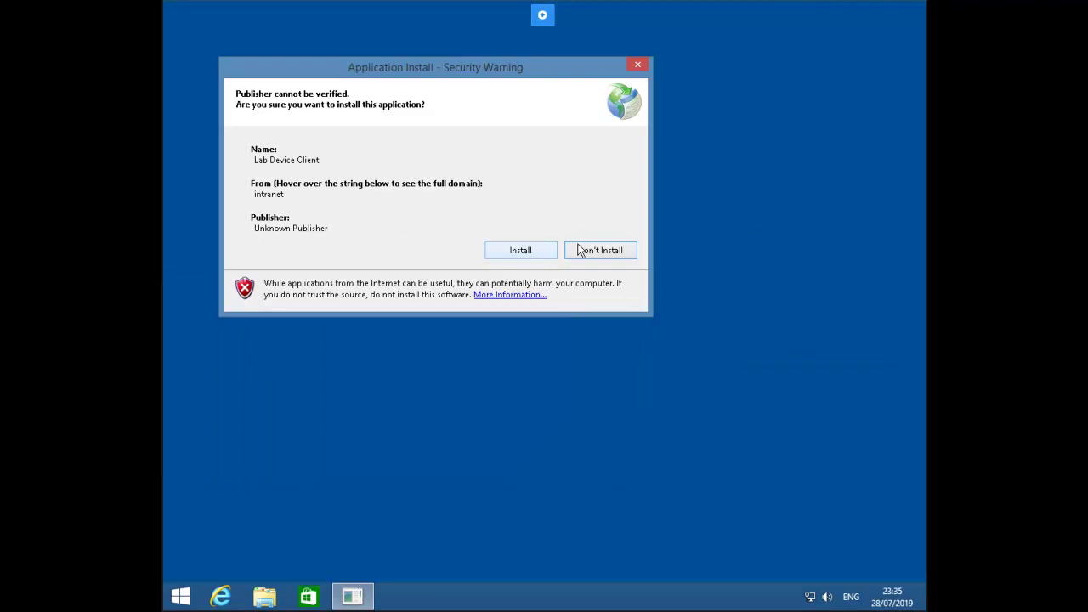
{"action": "left_click", "coordinate": [521, 253]}
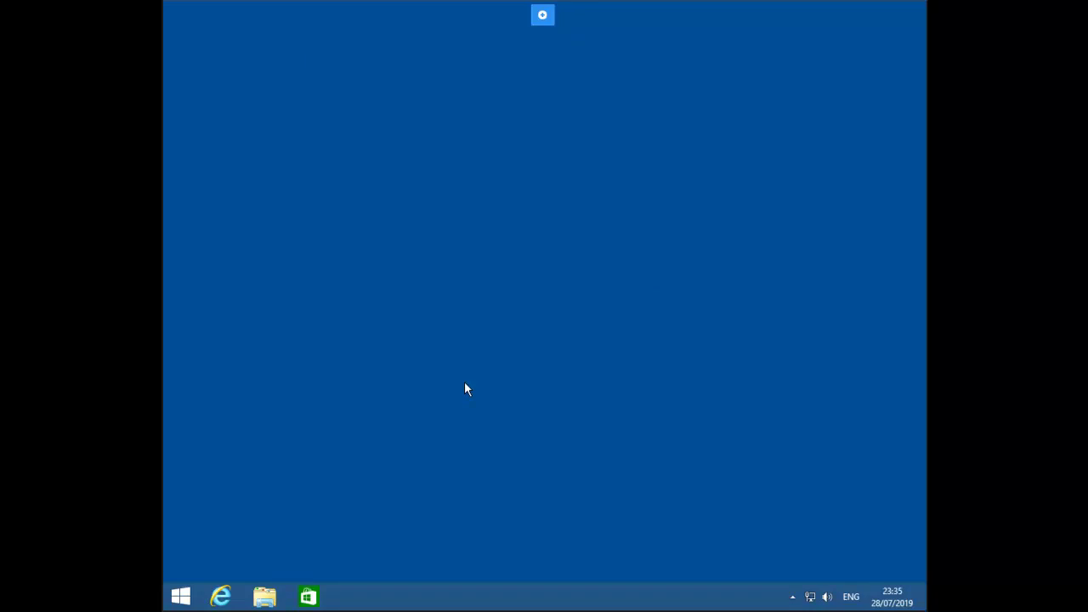
{"action": "right_click", "coordinate": [514, 601]}
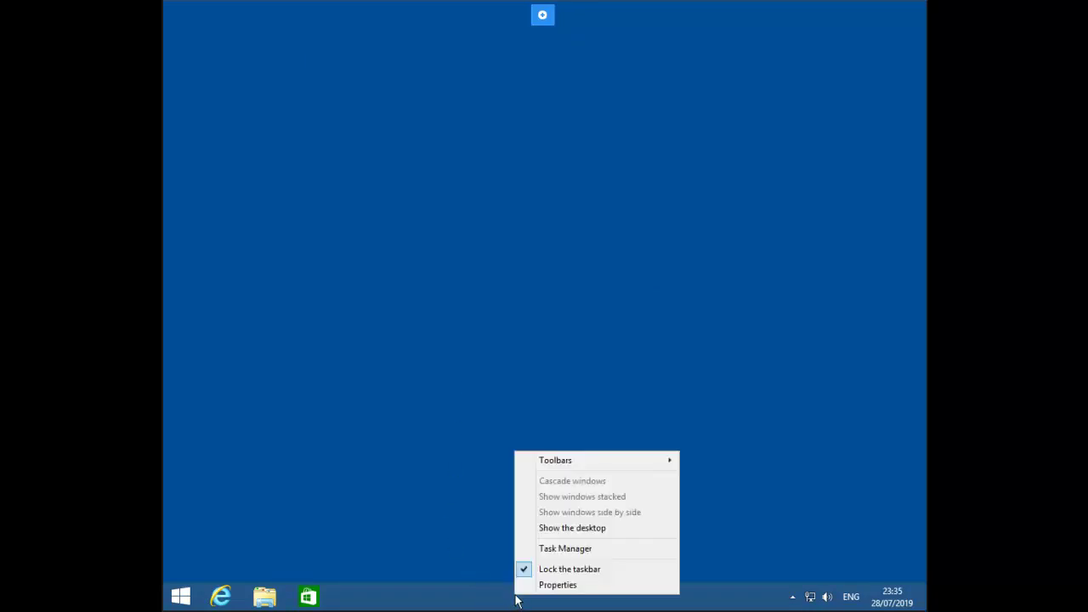
{"action": "left_click", "coordinate": [573, 588]}
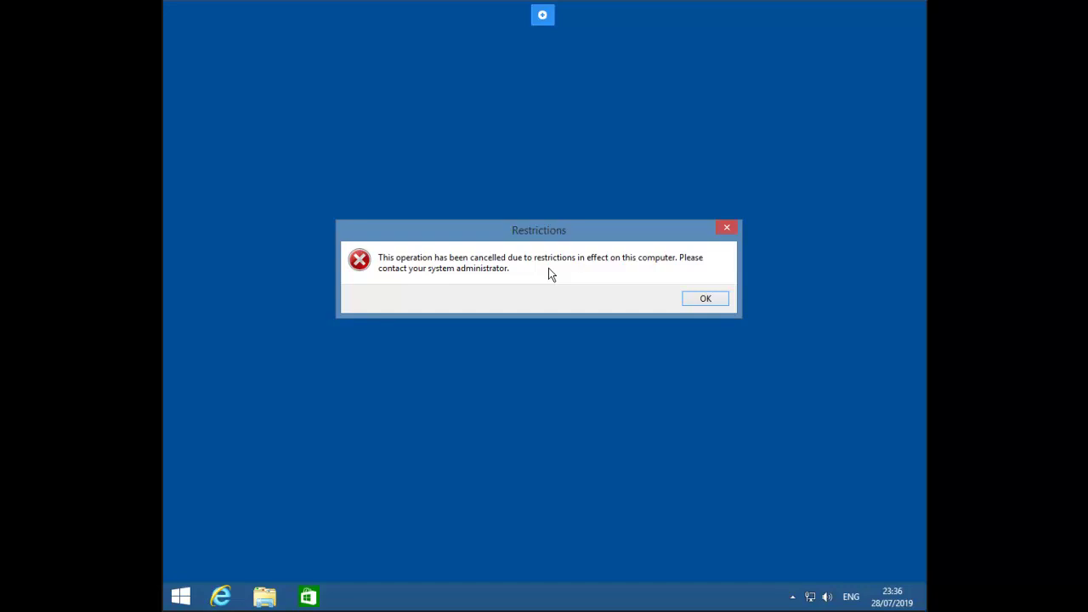
{"action": "left_click", "coordinate": [718, 303]}
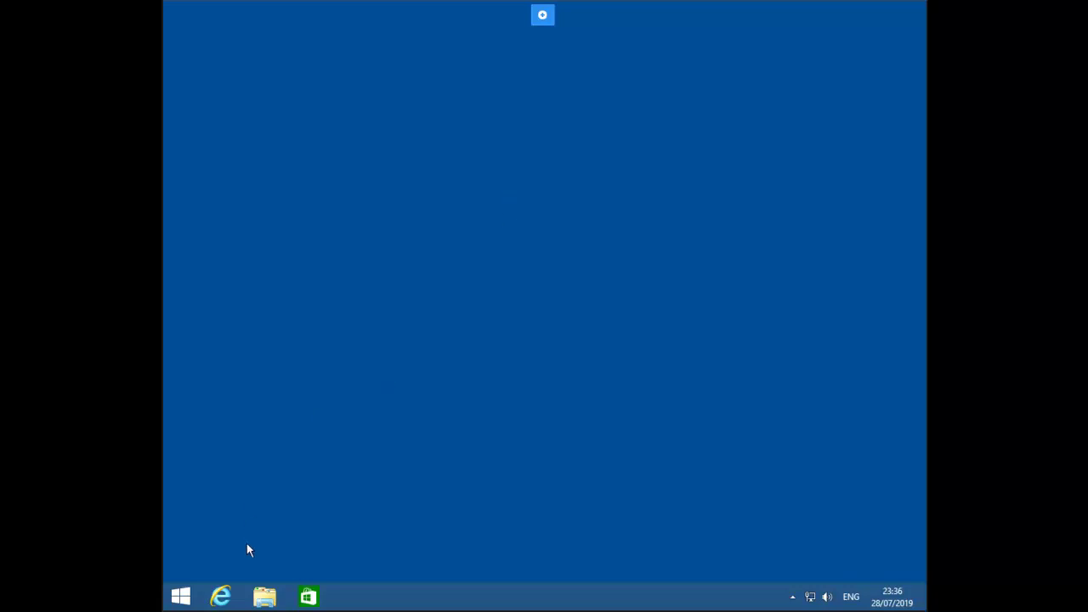
Step: Try to reach Control Panel by entering 'control' in File Explorer's address bar
{"action": "left_click", "coordinate": [265, 596]}
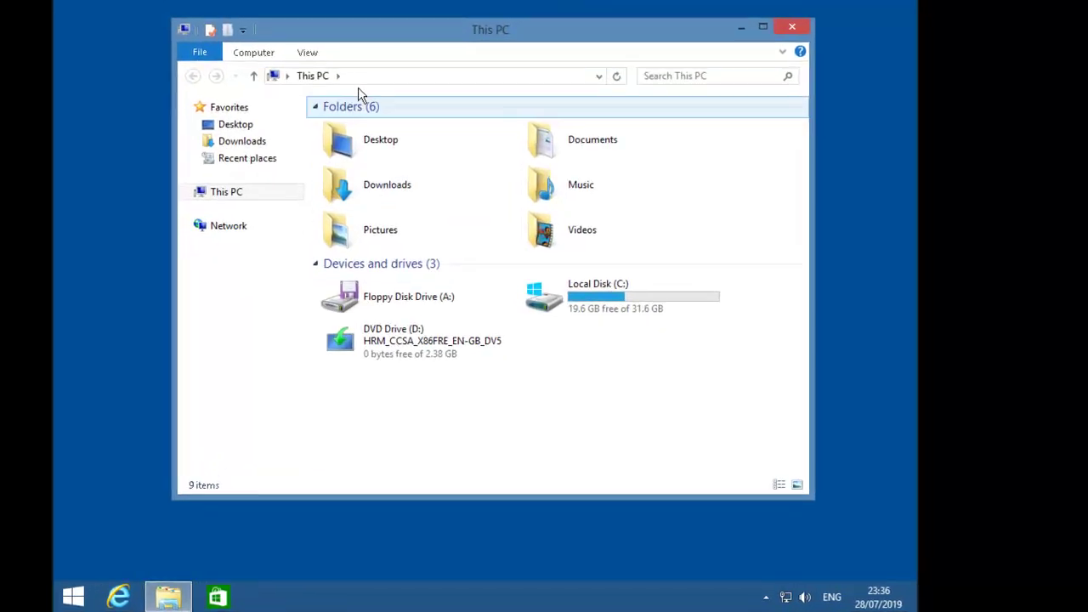
{"action": "left_click", "coordinate": [378, 92]}
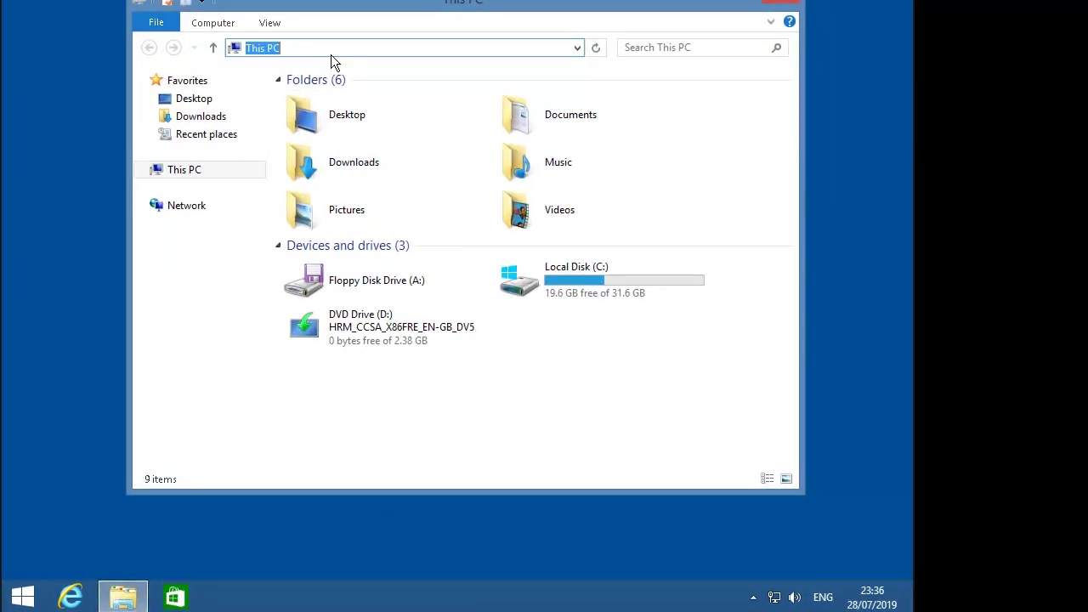
{"action": "type", "text": "con"}
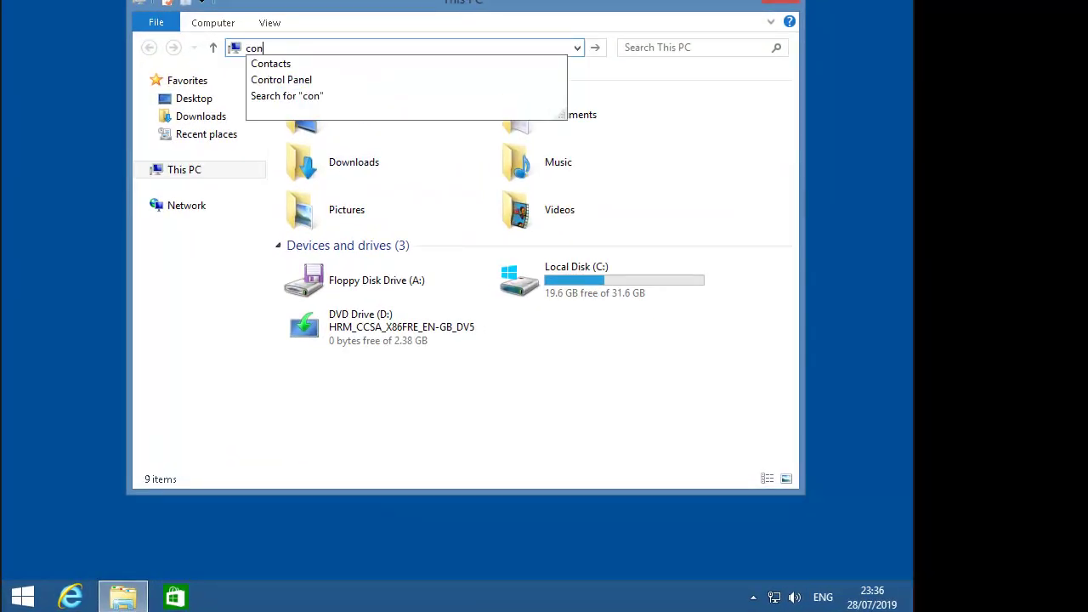
{"action": "type", "text": "trol"}
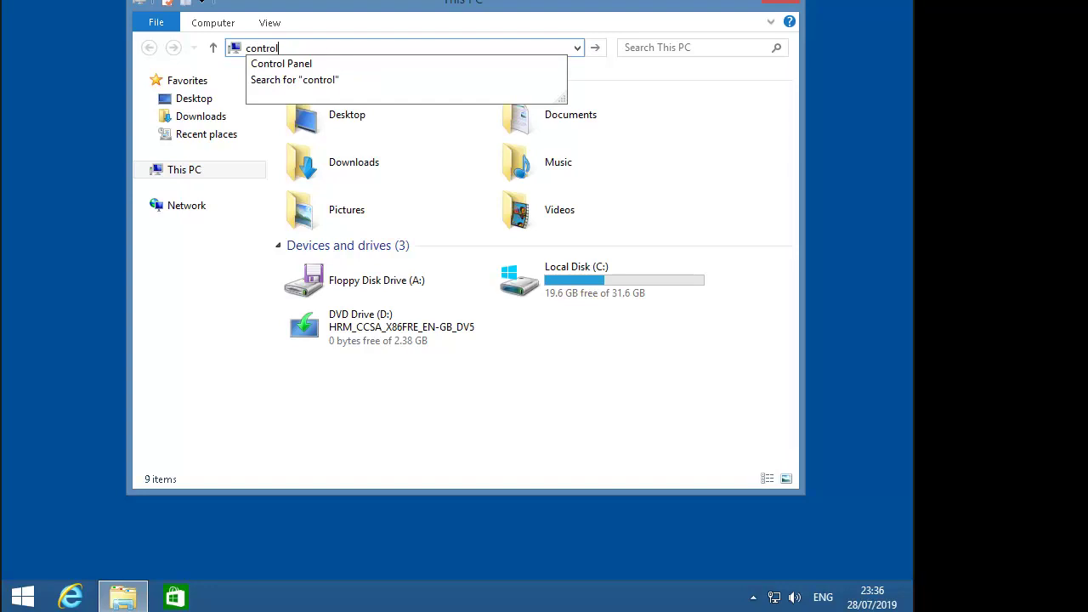
{"action": "key", "text": "Down"}
{"action": "key", "text": "Return"}
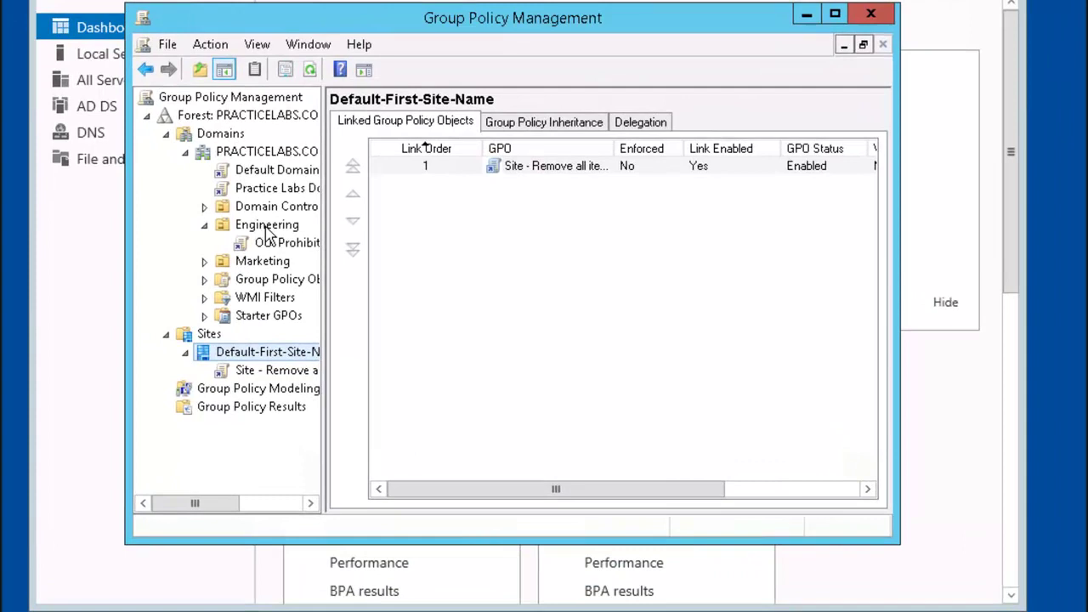
Step: Set Block Inheritance on the Engineering OU
{"action": "right_click", "coordinate": [349, 252]}
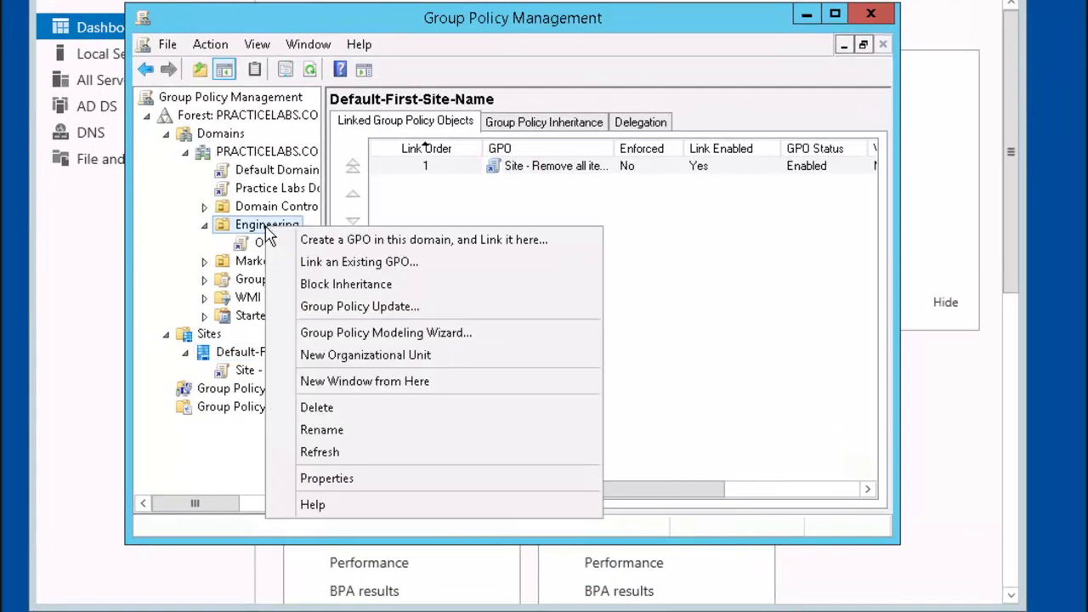
{"action": "left_click", "coordinate": [427, 289]}
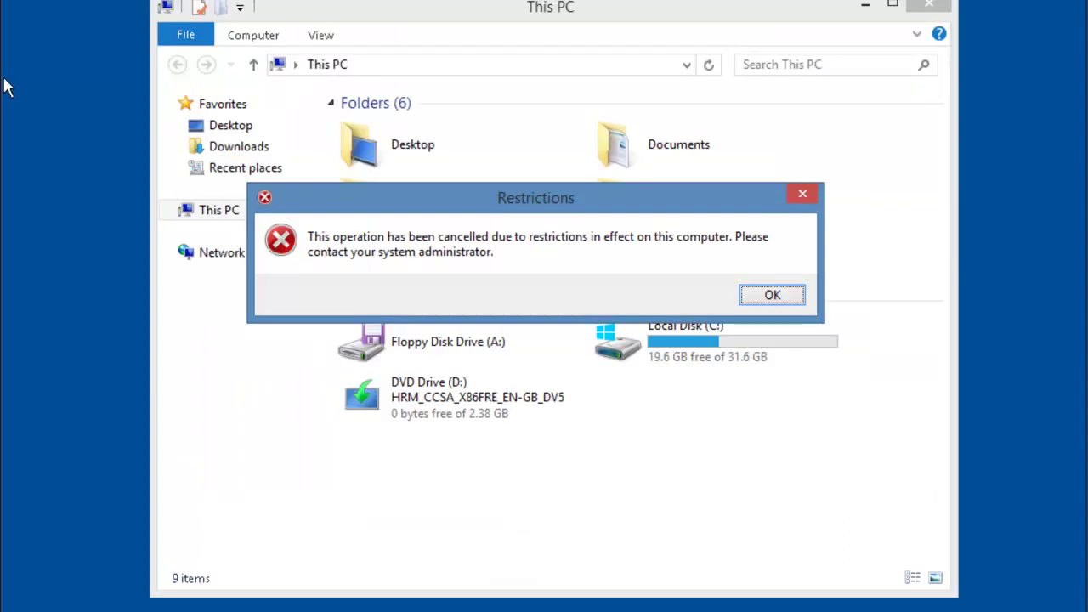
Step: Launch a Command Prompt by running 'cmd' from the Run box
{"action": "key", "text": "super+x"}
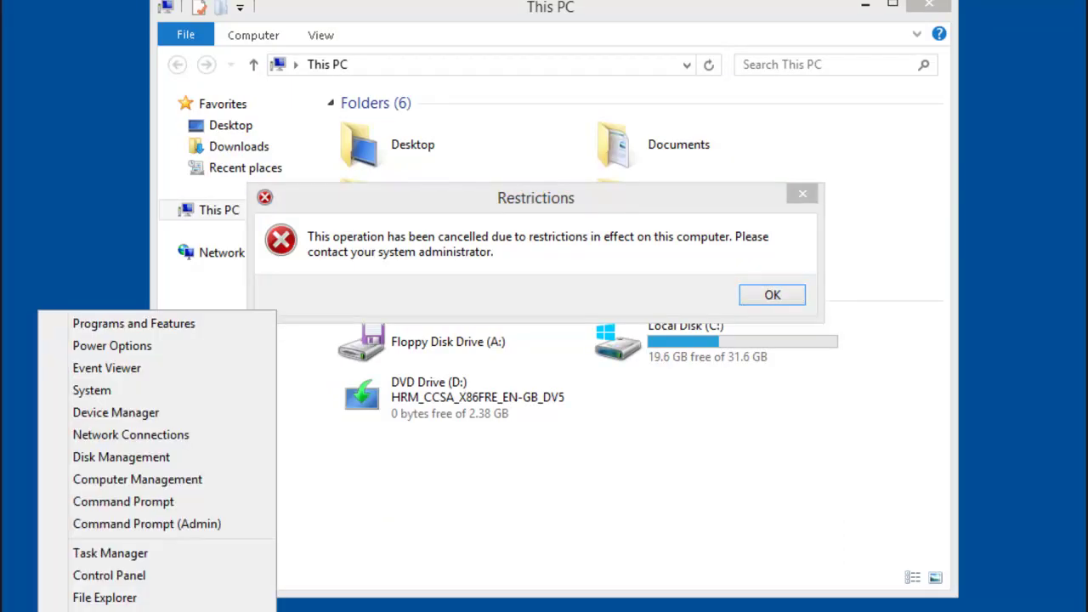
{"action": "key", "text": "super+r"}
{"action": "type", "text": "cmd"}
{"action": "key", "text": "Return"}
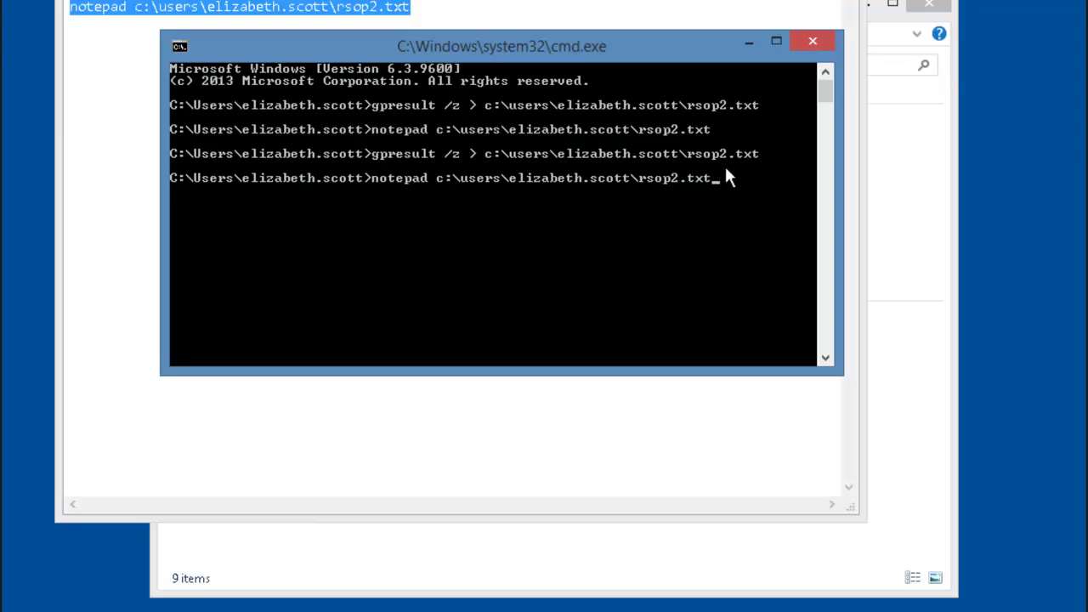
Step: Open rsop2.txt in Notepad and scroll down to the Applied Group Policy Objects list
{"action": "key", "text": "Return"}
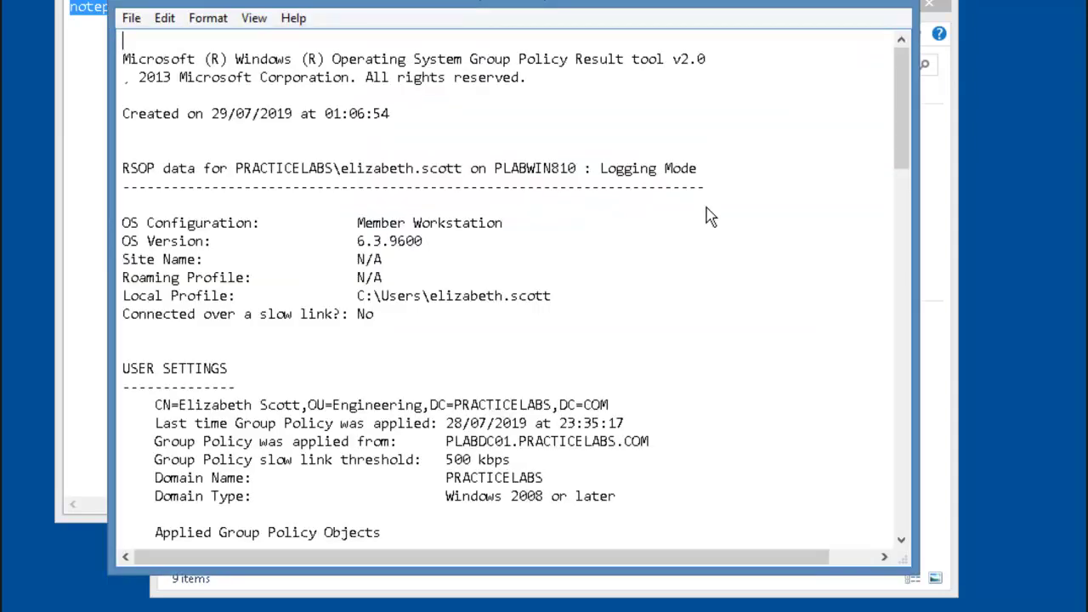
{"action": "scroll", "coordinate": [374, 281], "scroll_direction": "down", "scroll_amount": 4}
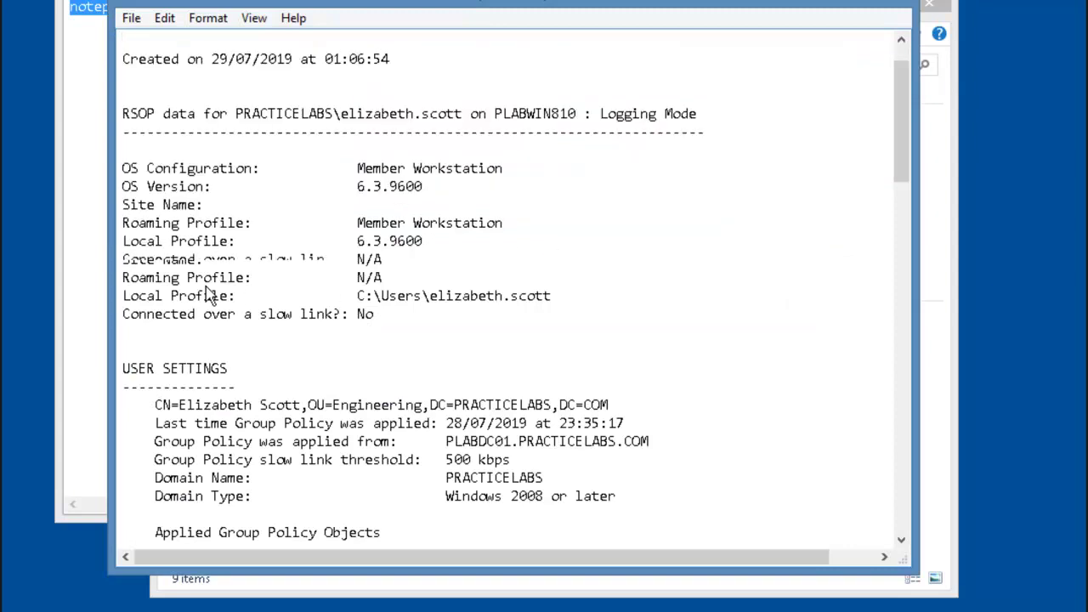
{"action": "scroll", "coordinate": [193, 293], "scroll_direction": "down", "scroll_amount": 2}
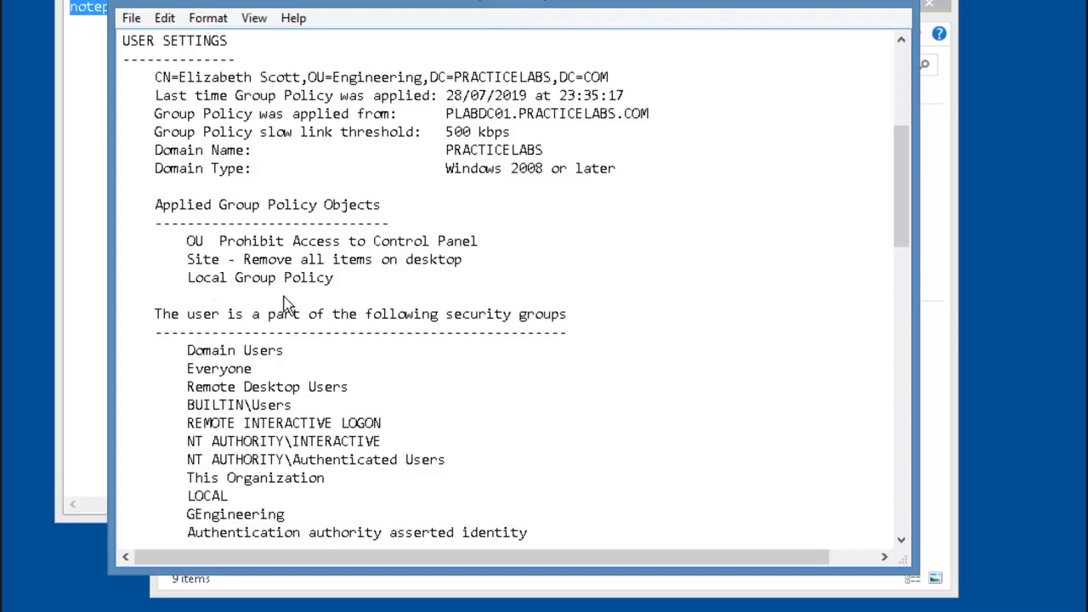
{"action": "scroll", "coordinate": [286, 297], "scroll_direction": "down", "scroll_amount": 2}
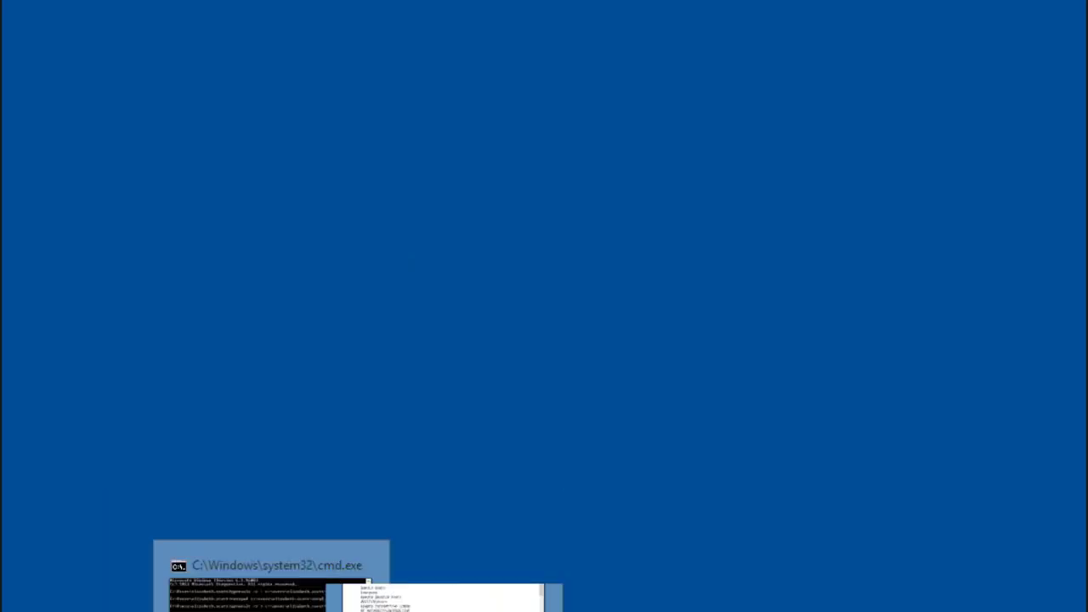
Step: Run 'gpupdate /force' and wait until Computer and User Policy updates both complete
{"action": "left_click", "coordinate": [272, 575]}
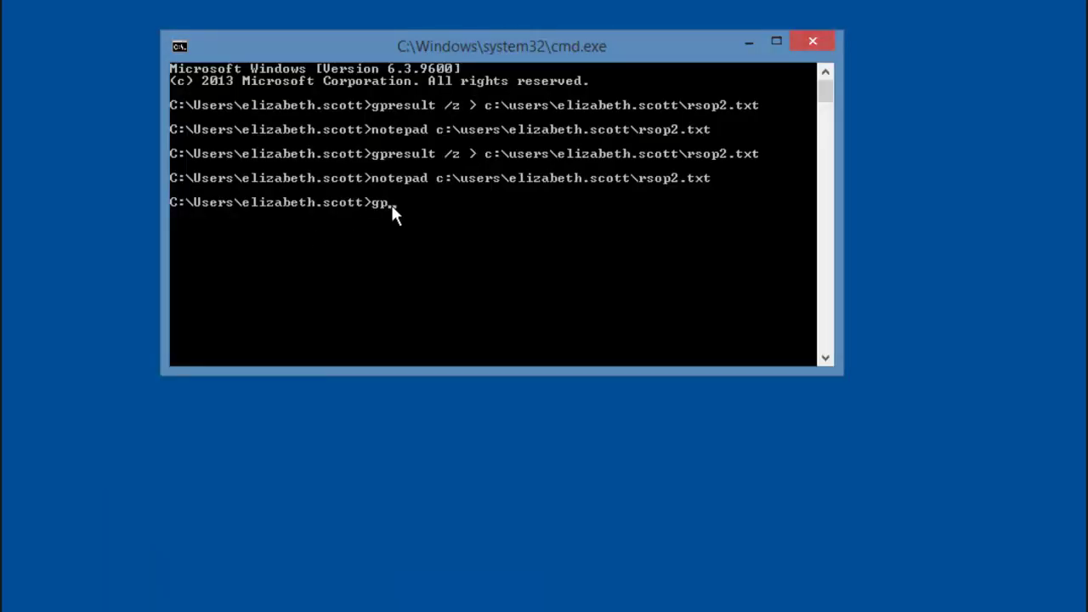
{"action": "type", "text": "gpupdate /force"}
{"action": "key", "text": "Return"}
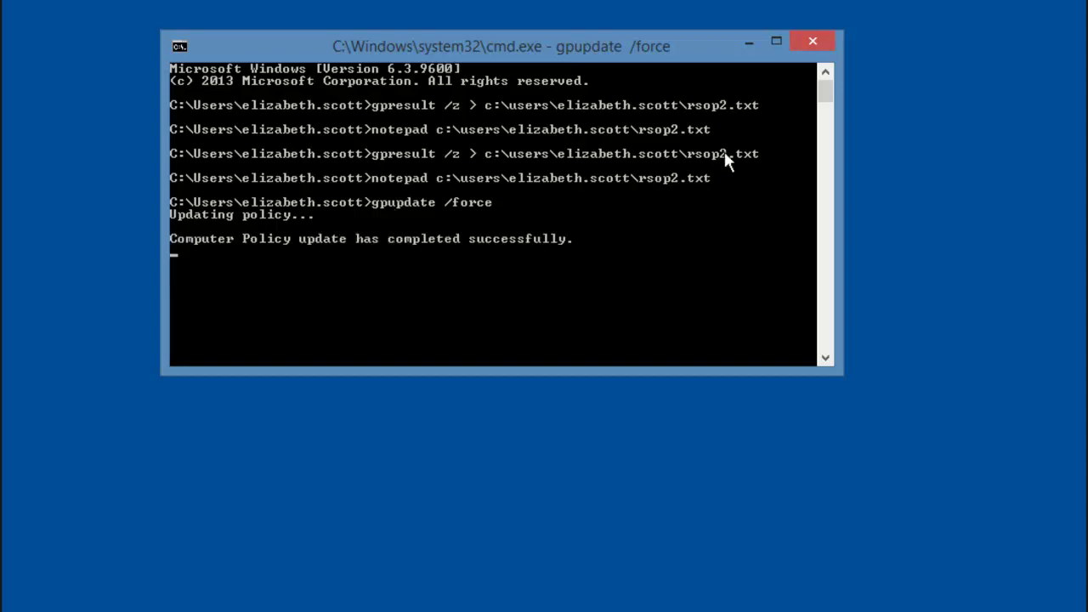
{"action": "right_click", "coordinate": [339, 510]}
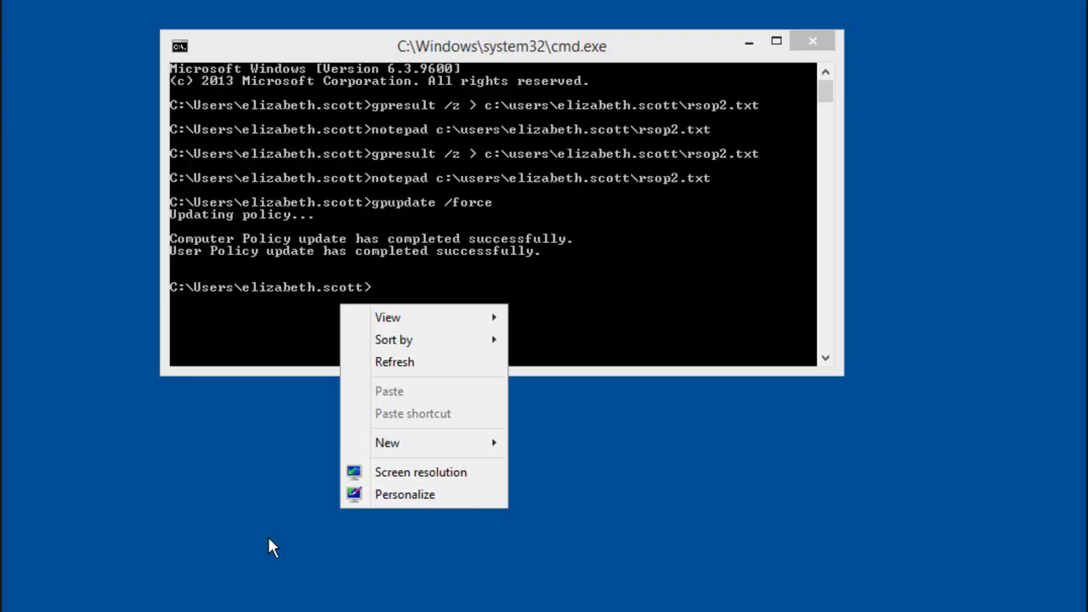
{"action": "left_click", "coordinate": [247, 533]}
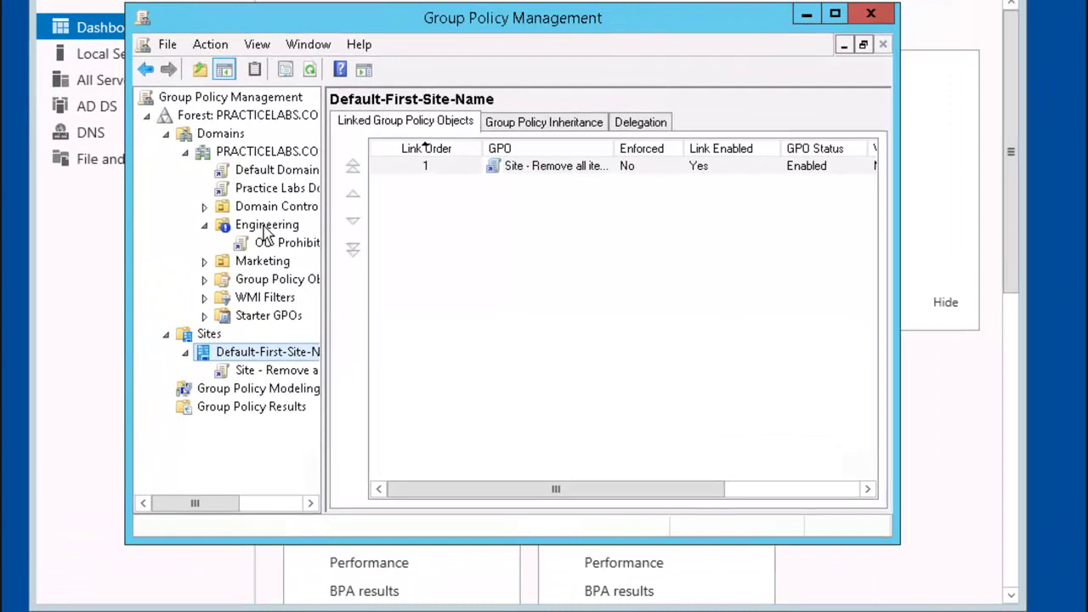
Step: Remove Block Inheritance from Engineering, then open Active Directory Users and Computers for PRACTICELABS.COM
{"action": "right_click", "coordinate": [342, 249]}
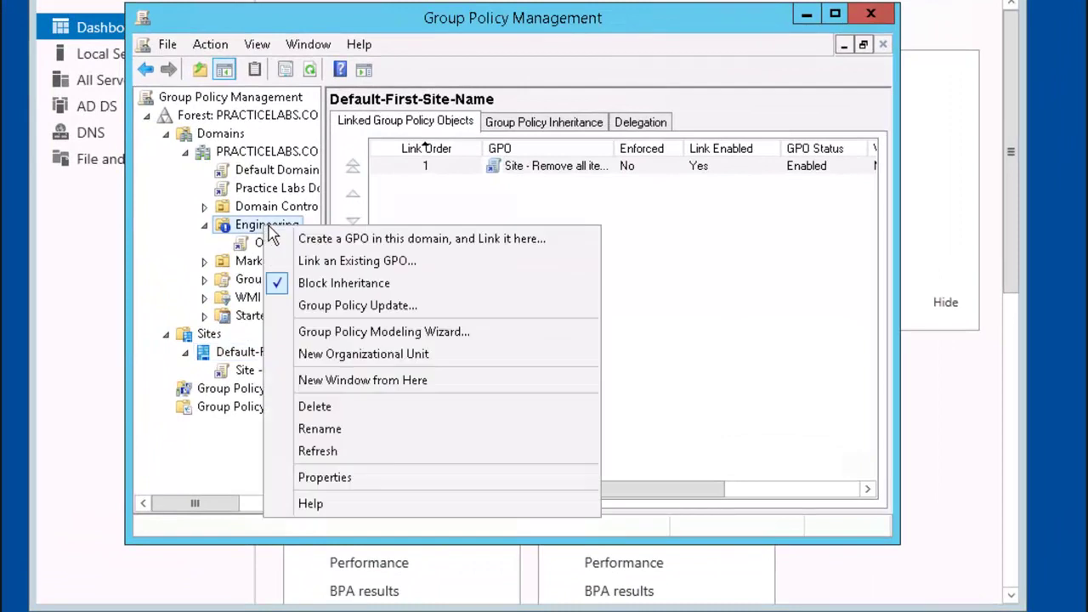
{"action": "left_click", "coordinate": [406, 291]}
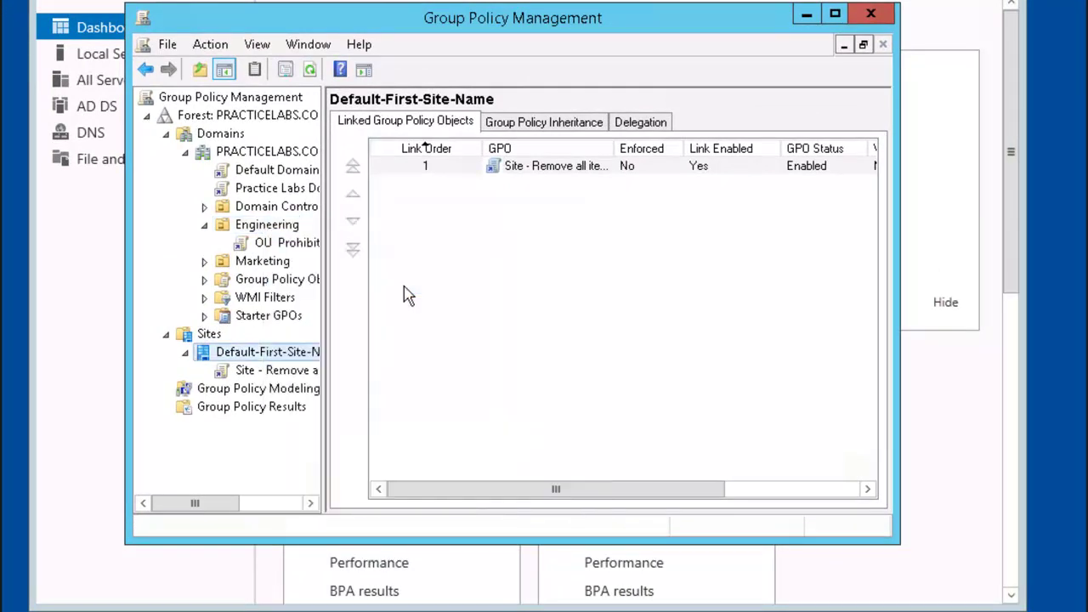
{"action": "right_click", "coordinate": [287, 153]}
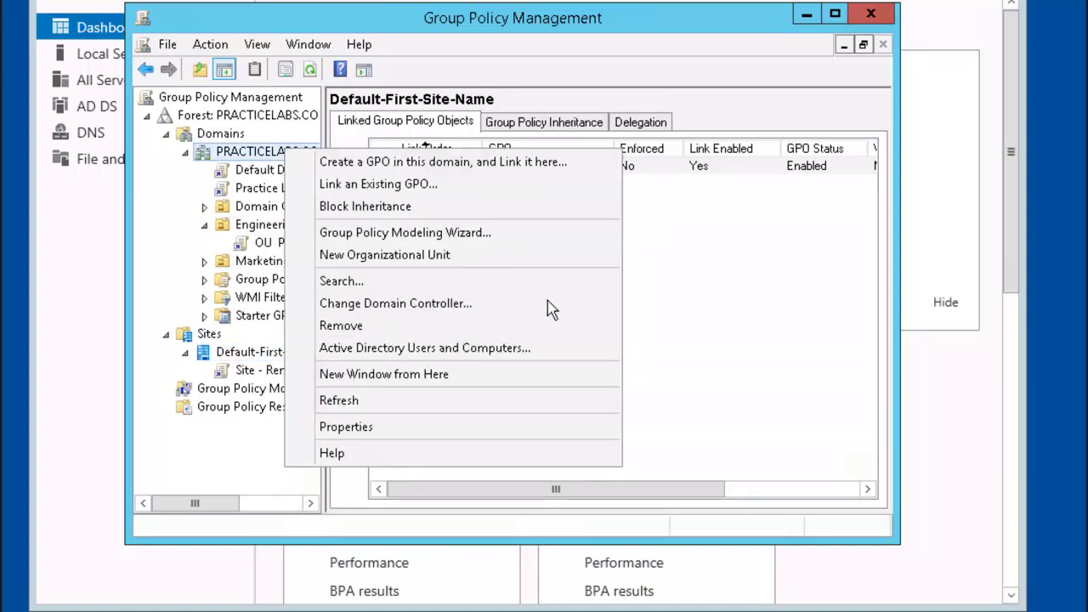
{"action": "left_click", "coordinate": [558, 347]}
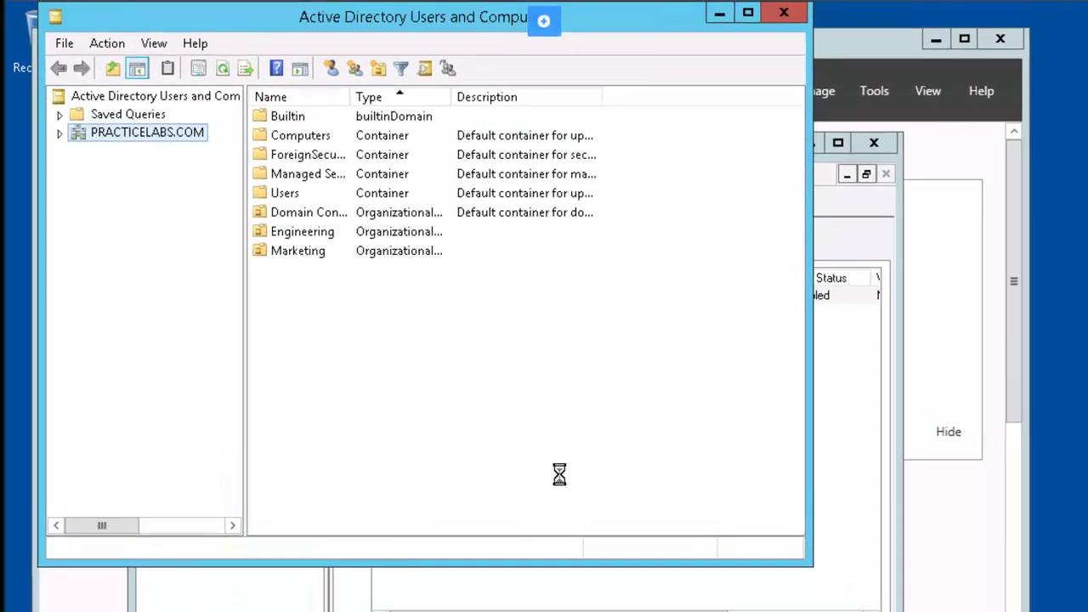
Step: Create the group 'Audio Conference Group' in the PRACTICELABS.COM Users container and list its contents
{"action": "left_click", "coordinate": [61, 133]}
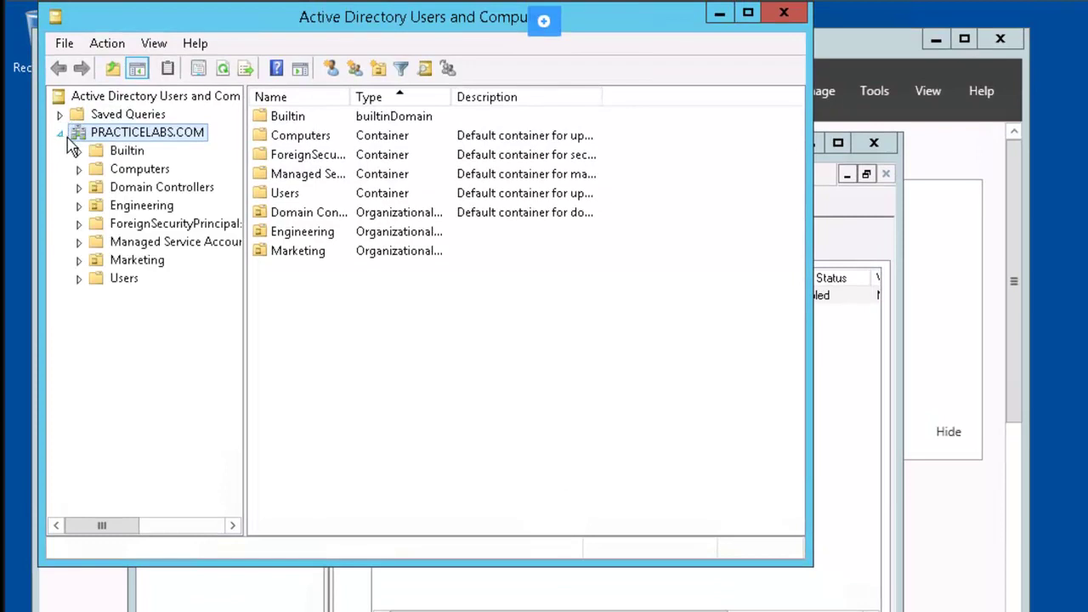
{"action": "right_click", "coordinate": [128, 283]}
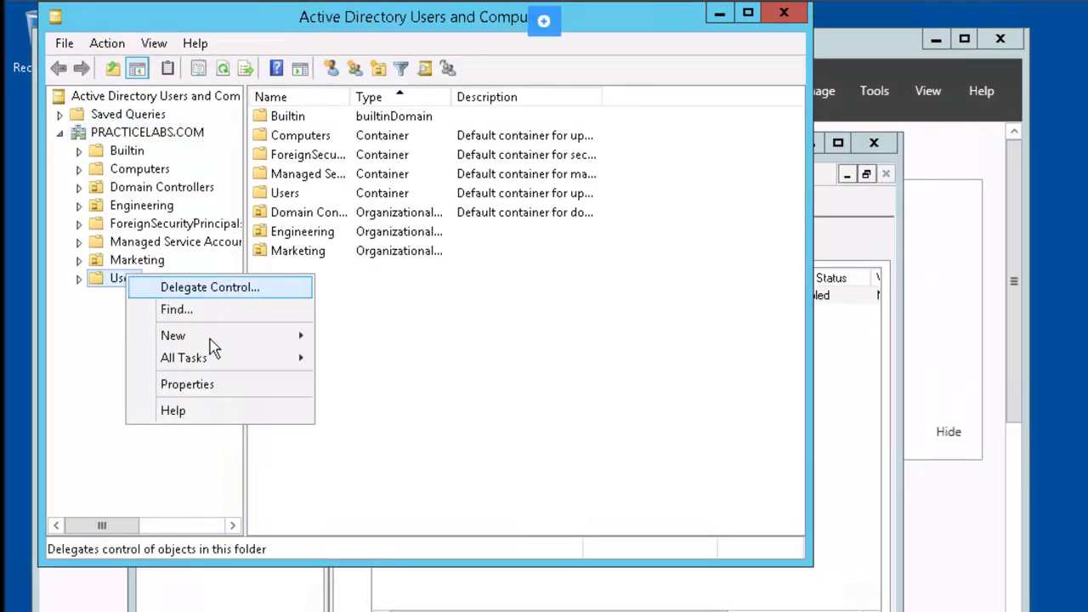
{"action": "mouse_move", "coordinate": [280, 345]}
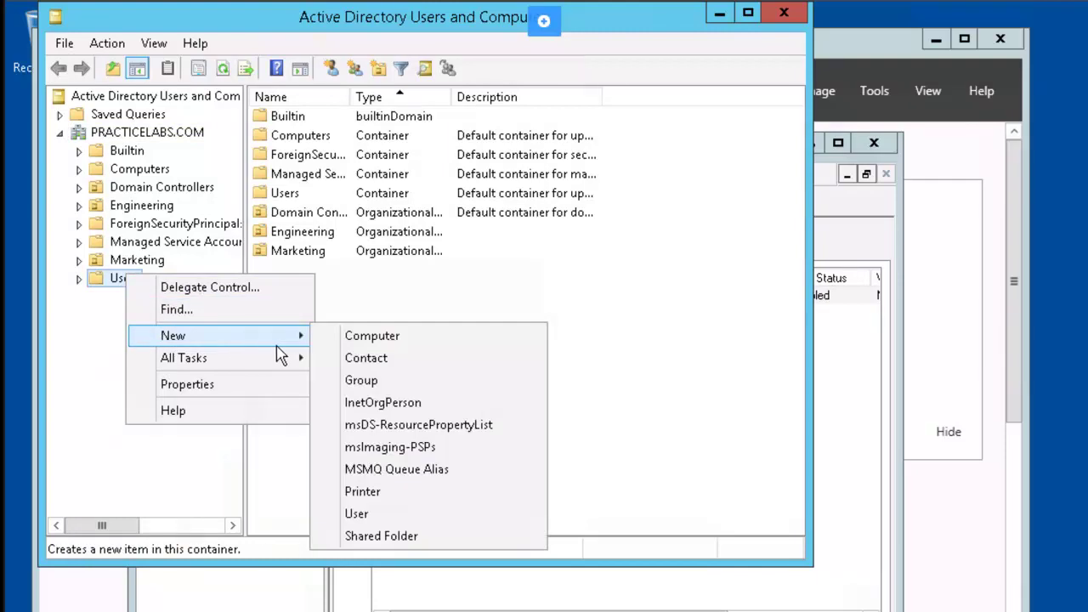
{"action": "left_click", "coordinate": [403, 382]}
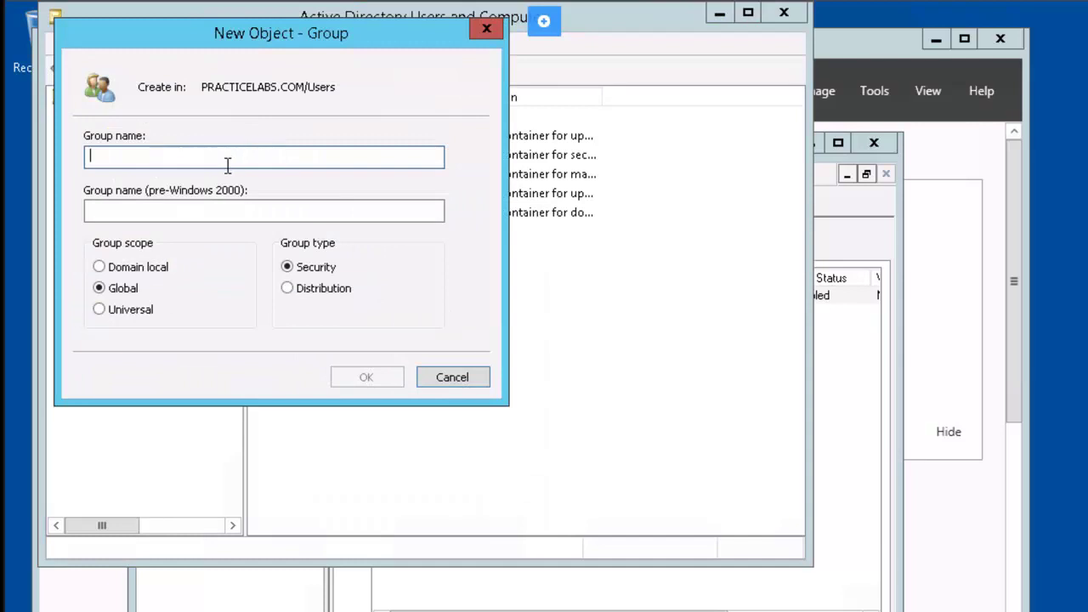
{"action": "type", "text": "Aud"}
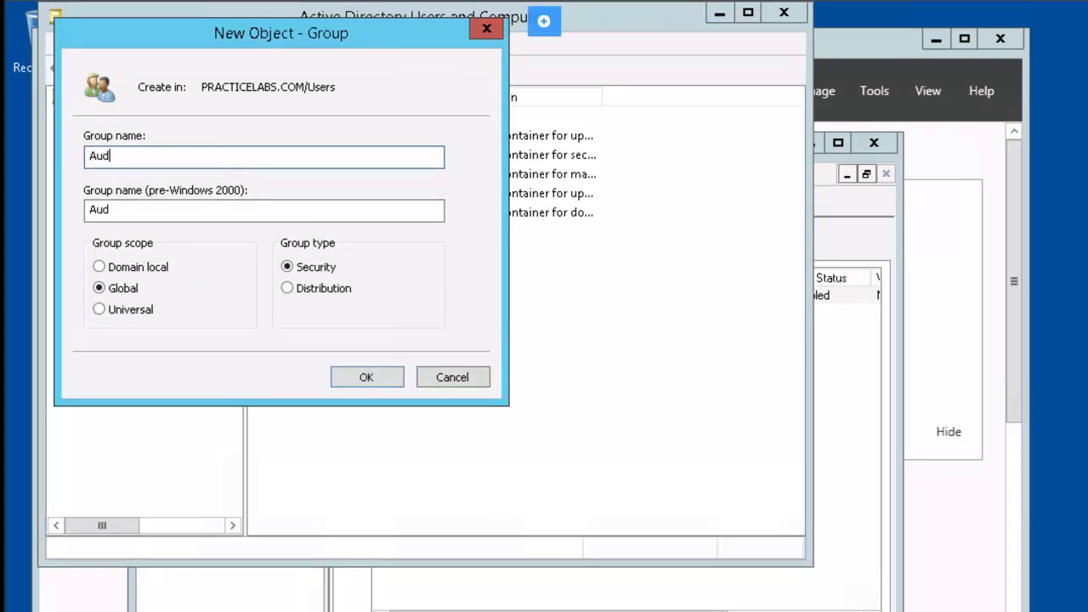
{"action": "type", "text": "io Conference Group"}
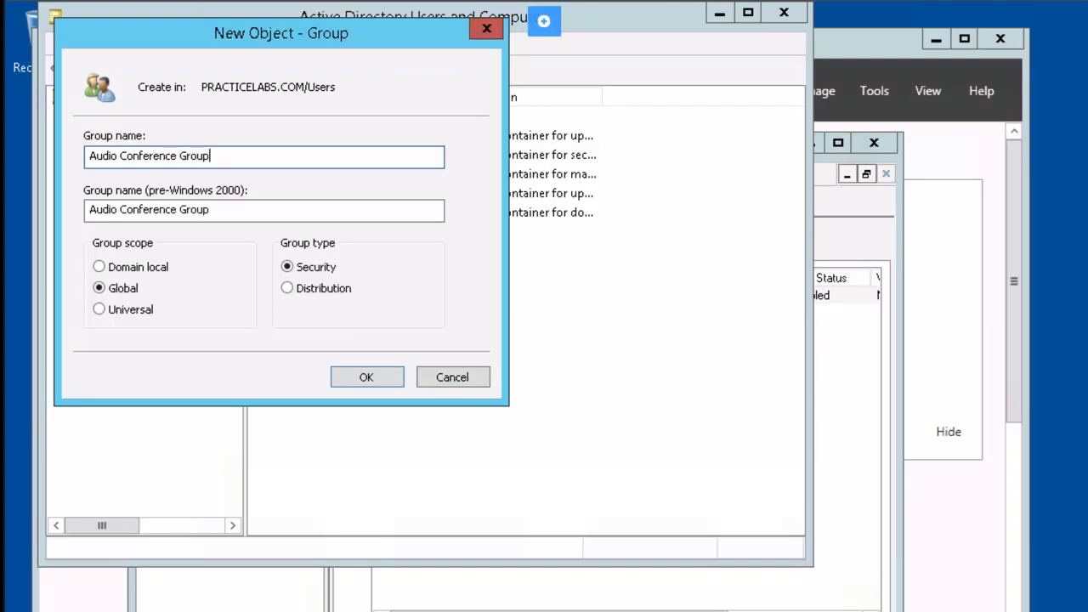
{"action": "key", "text": "Return"}
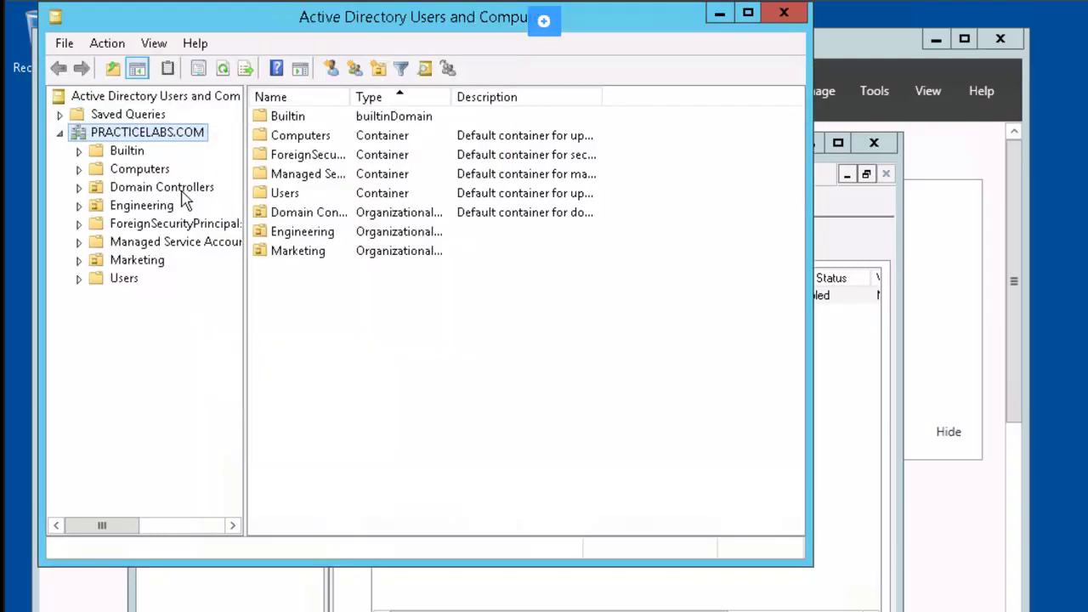
{"action": "left_click", "coordinate": [128, 280]}
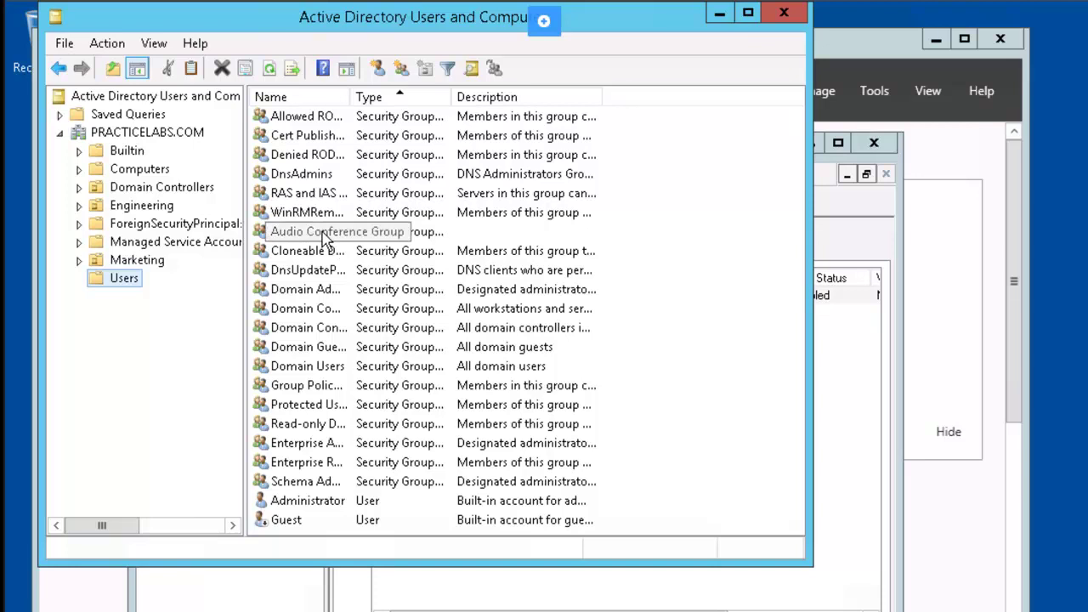
Step: Add the Engineering and Marketing users to Audio Conference Group through its Members tab
{"action": "right_click", "coordinate": [323, 240]}
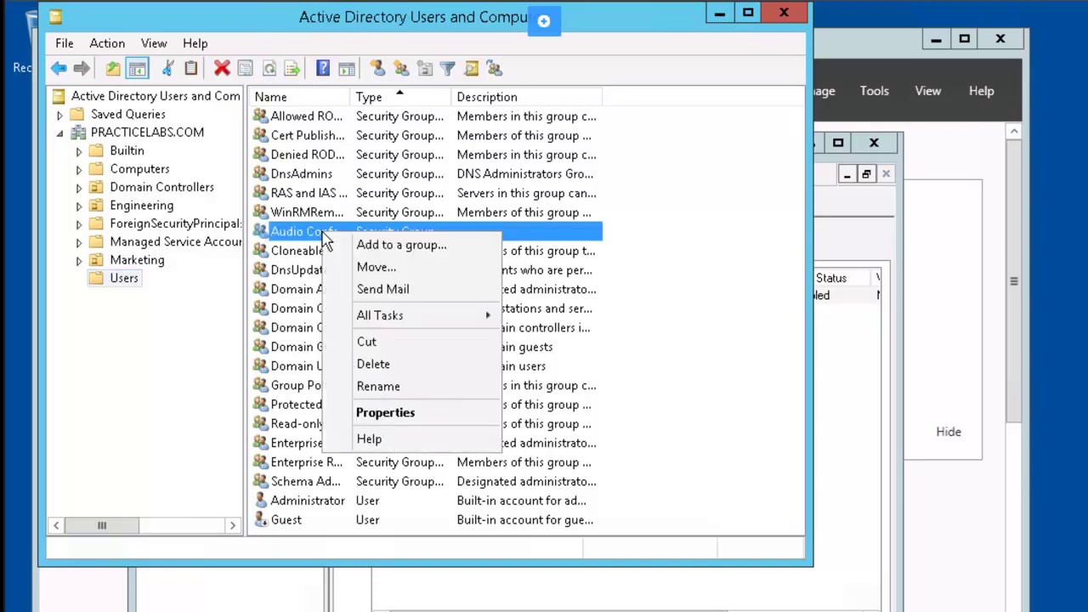
{"action": "left_click", "coordinate": [440, 411]}
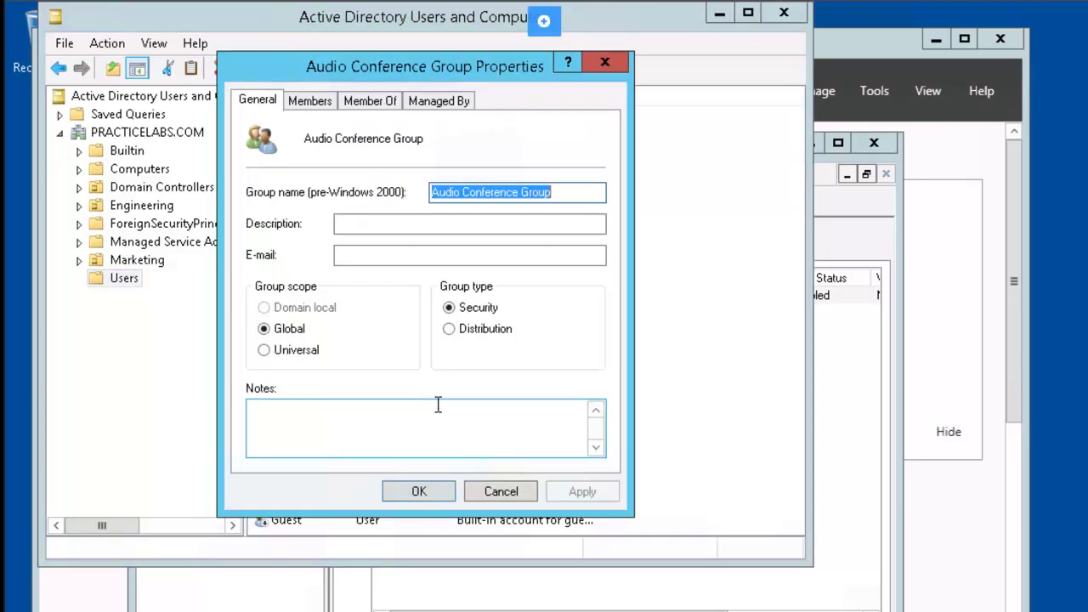
{"action": "left_click", "coordinate": [311, 106]}
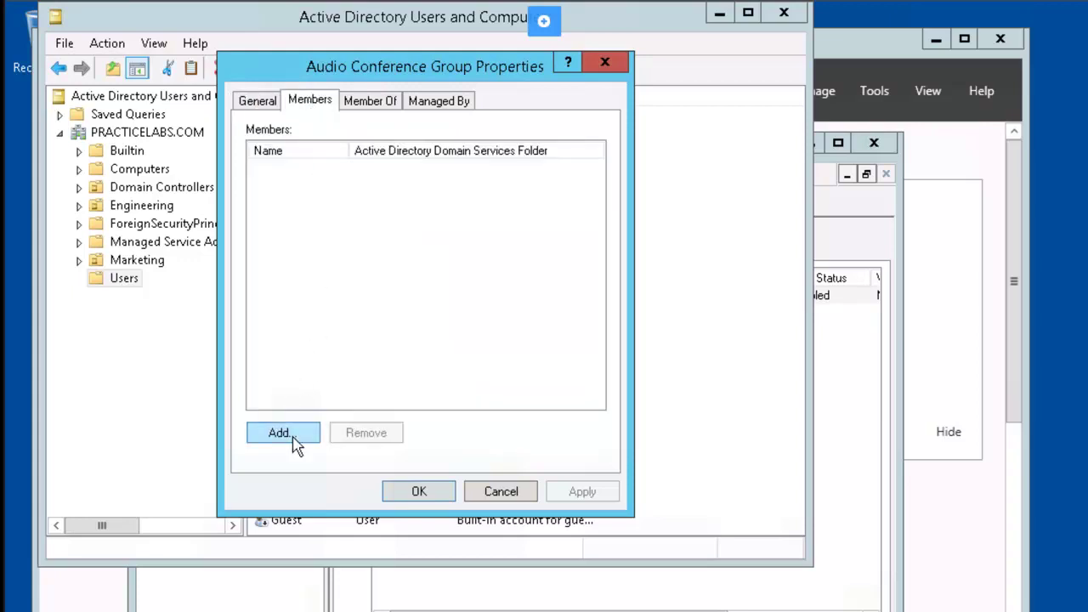
{"action": "left_click", "coordinate": [294, 432]}
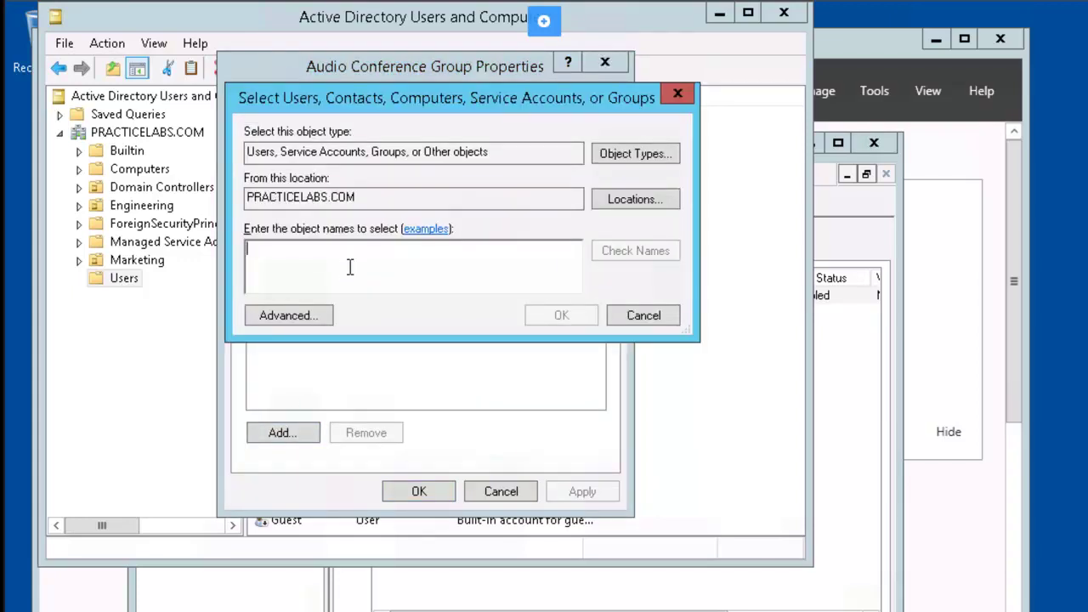
{"action": "type", "text": "jan"}
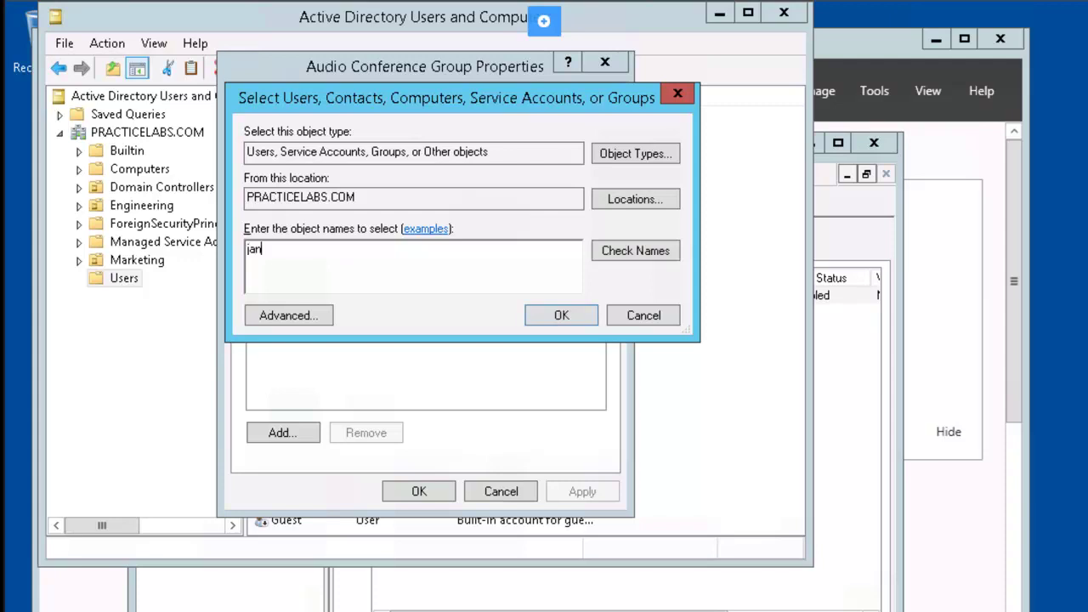
{"action": "type", "text": ";lisa"}
{"action": "key", "text": "Return"}
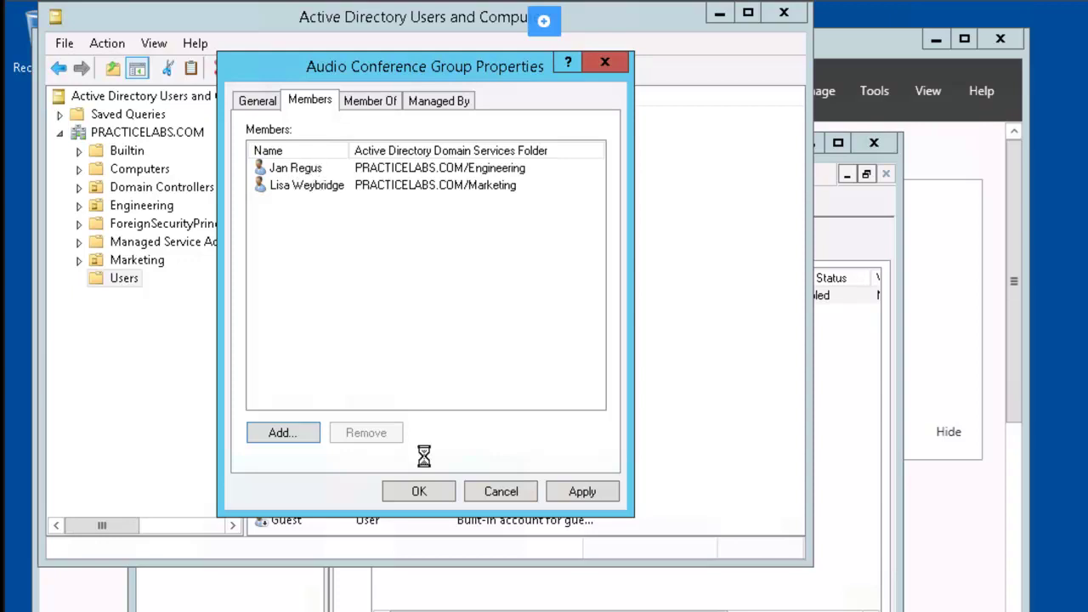
{"action": "left_click", "coordinate": [420, 491]}
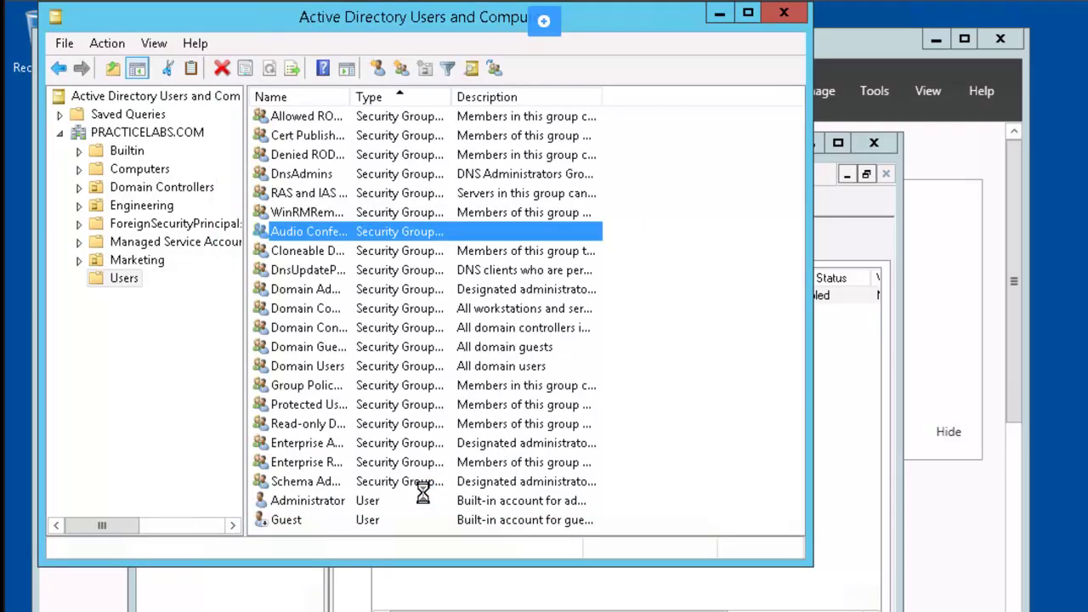
Step: Close ADUC and delete the OU Prohibit Access to Control Panel link from Engineering
{"action": "left_click", "coordinate": [789, 13]}
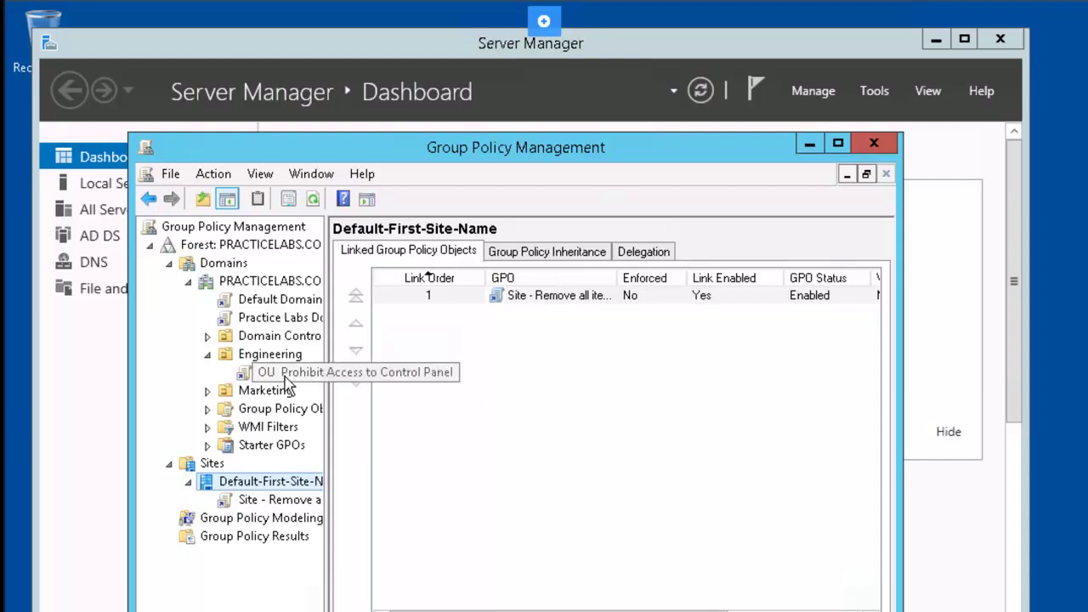
{"action": "right_click", "coordinate": [286, 384]}
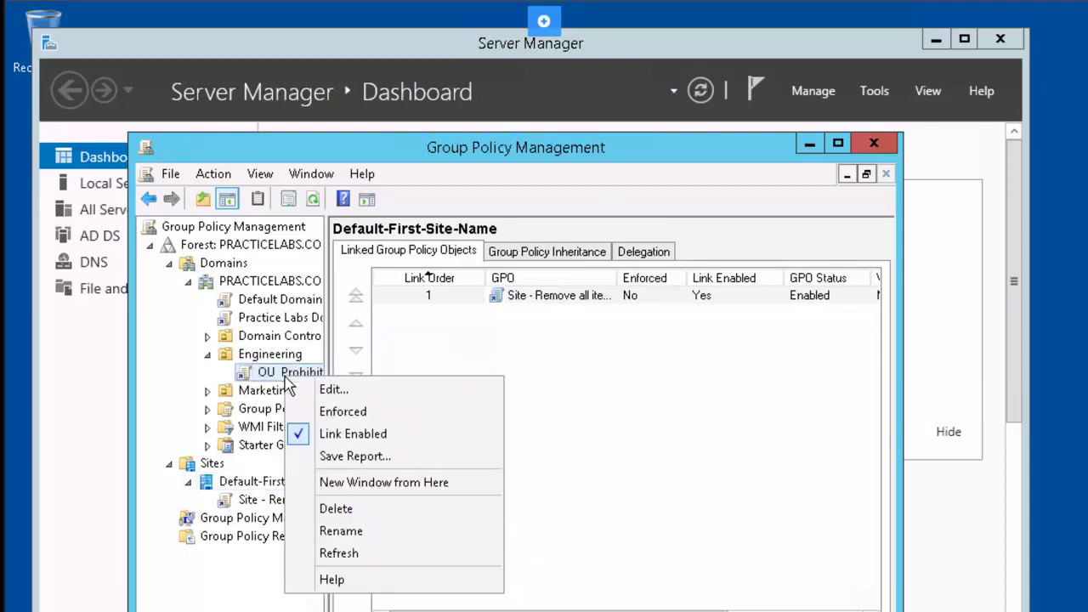
{"action": "left_click", "coordinate": [382, 509]}
{"action": "left_click", "coordinate": [507, 456]}
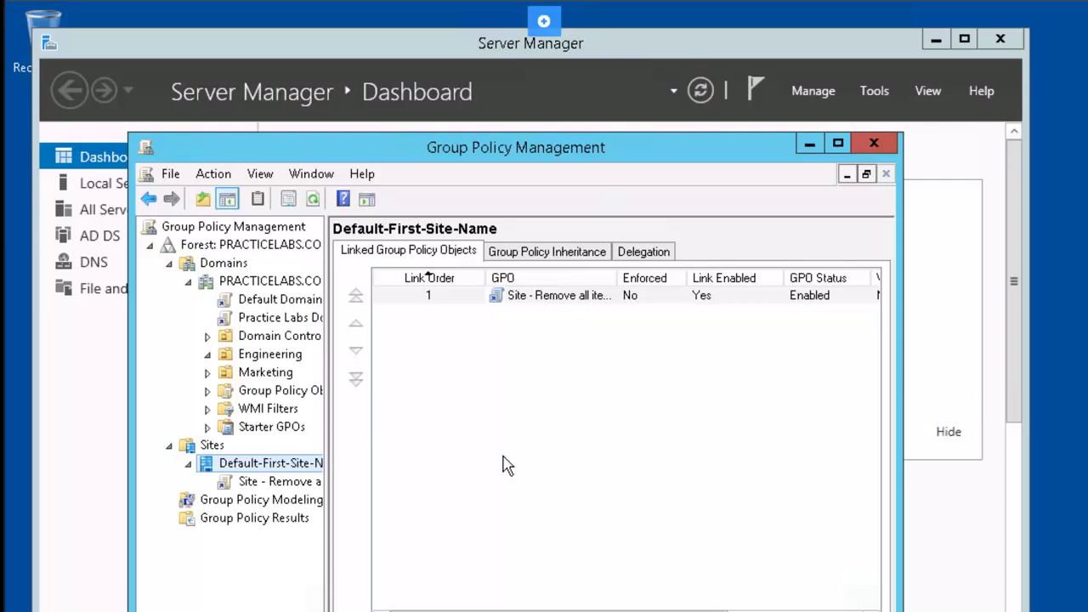
Step: Create a GPO named 'No Screen Saver' linked to the PRACTICELABS.COM domain
{"action": "right_click", "coordinate": [284, 293]}
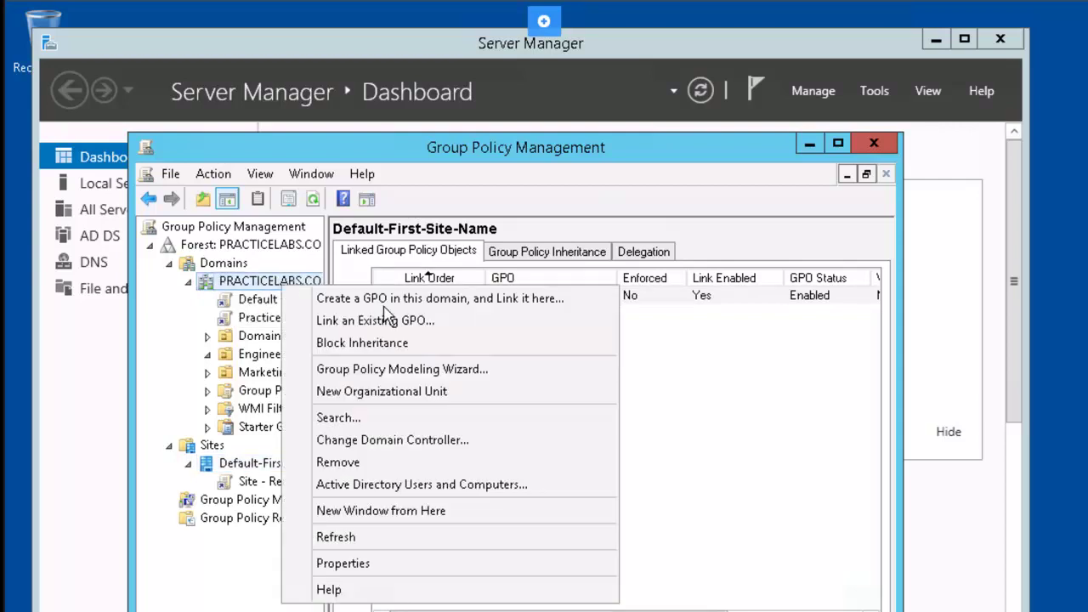
{"action": "left_click", "coordinate": [574, 311]}
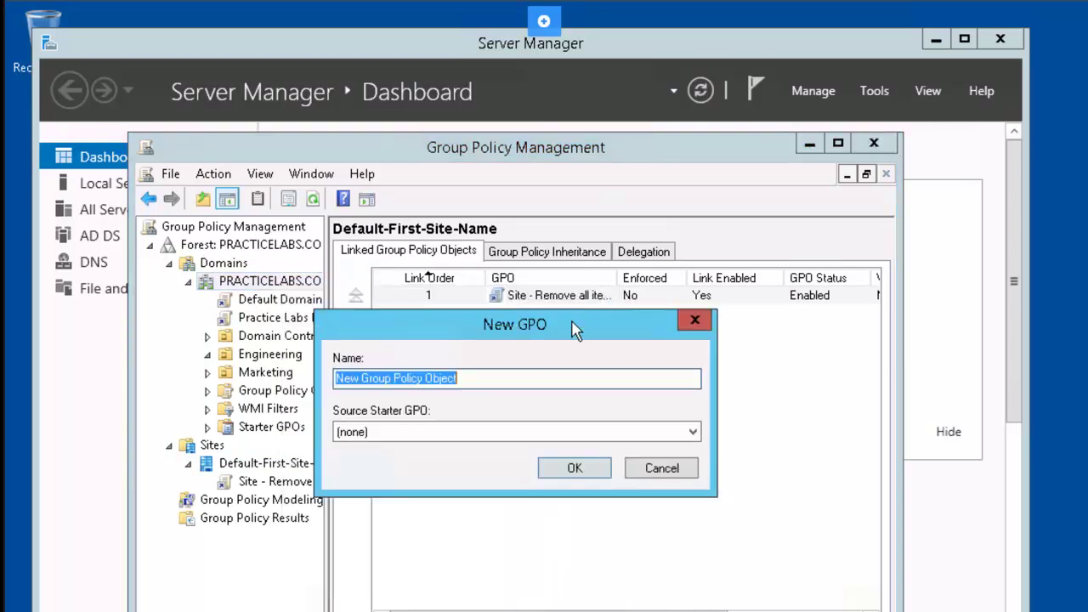
{"action": "type", "text": "No "}
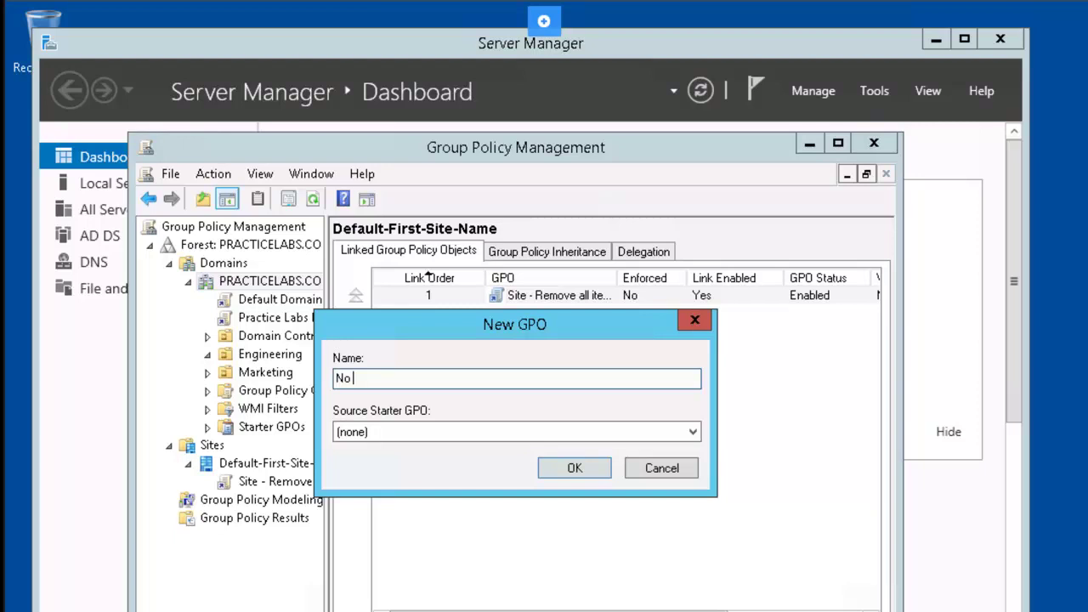
{"action": "type", "text": "Screen Saver"}
{"action": "key", "text": "Return"}
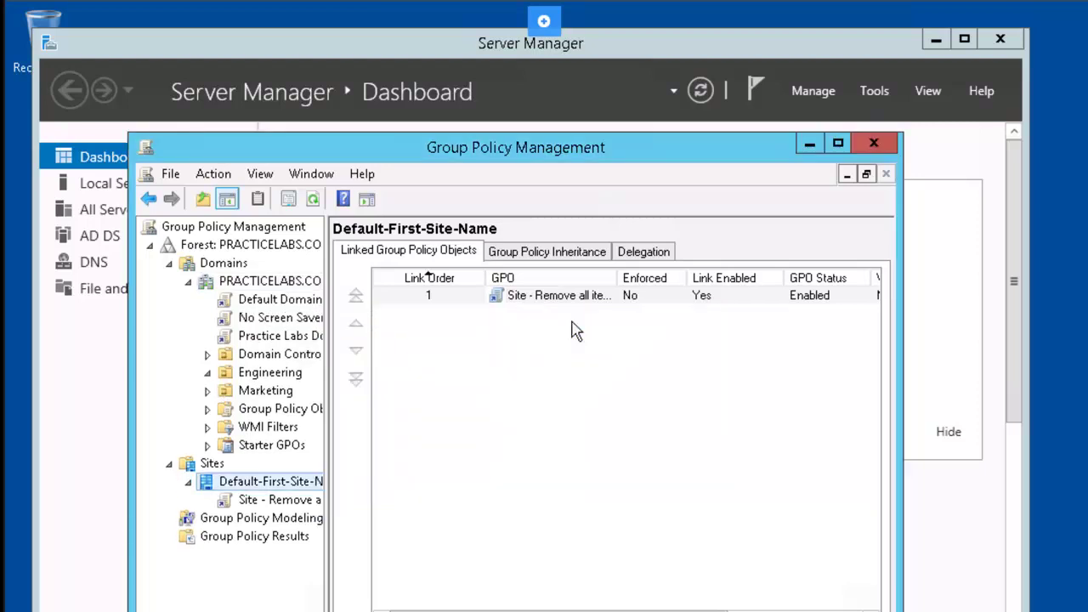
Step: Edit No Screen Saver and browse to User Configuration > Administrative Templates > Control Panel > Personalization
{"action": "right_click", "coordinate": [279, 323]}
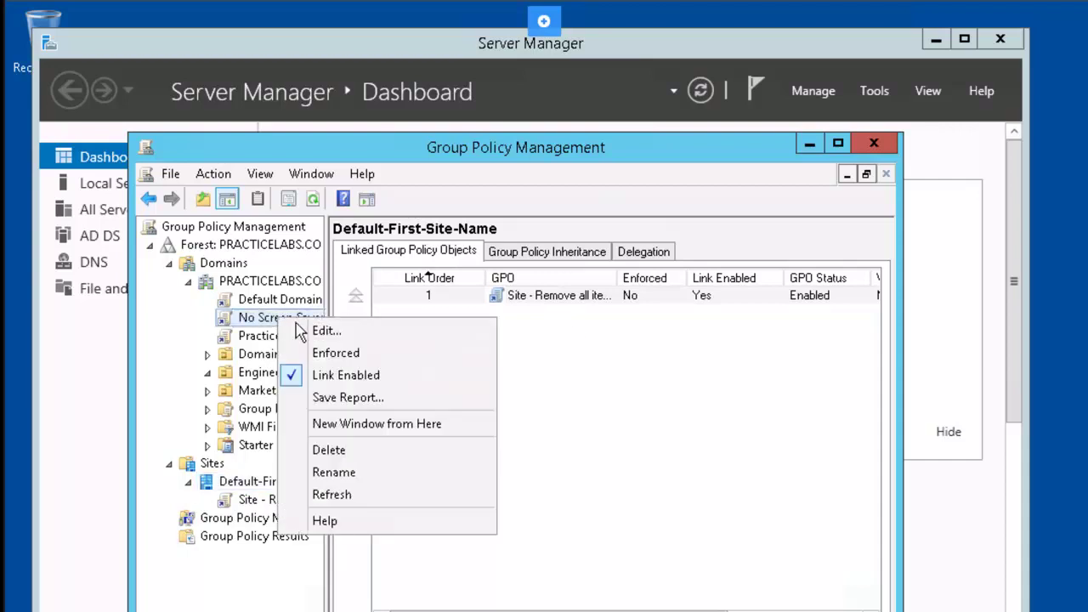
{"action": "left_click", "coordinate": [367, 340]}
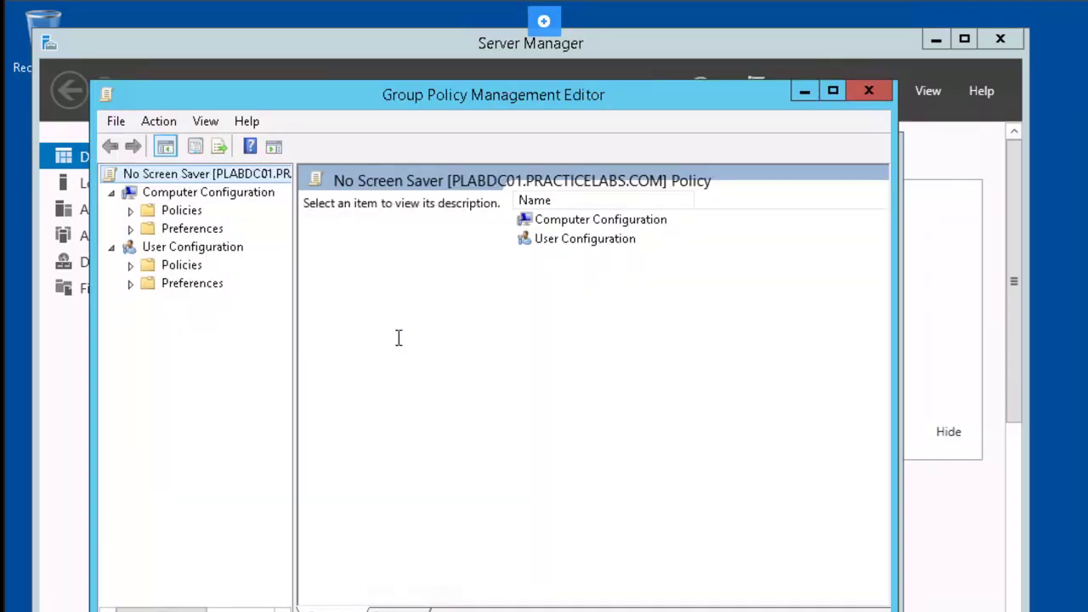
{"action": "left_click", "coordinate": [131, 266]}
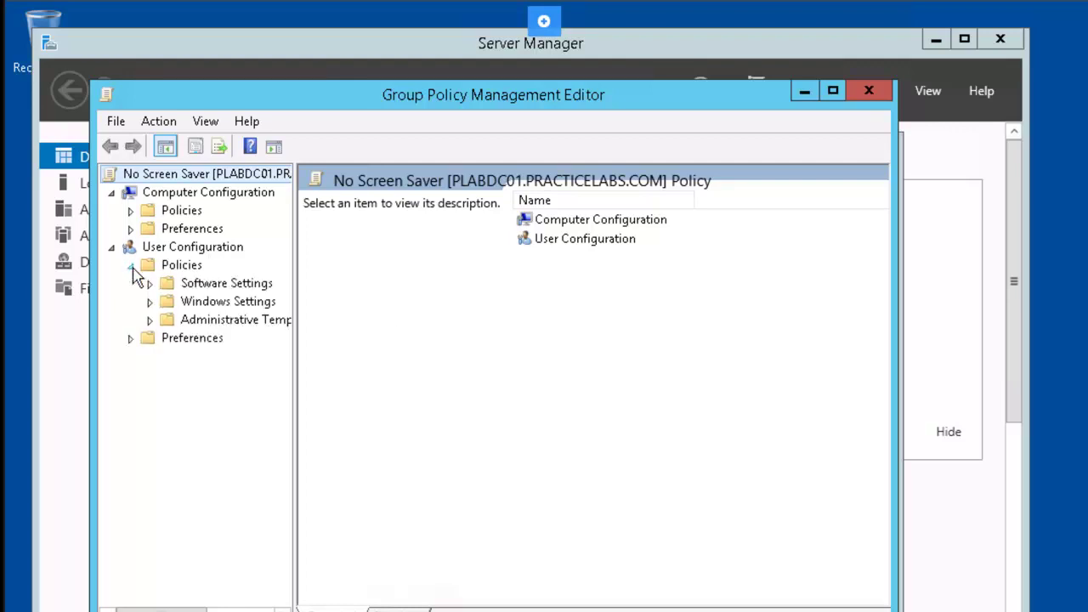
{"action": "left_click", "coordinate": [150, 320]}
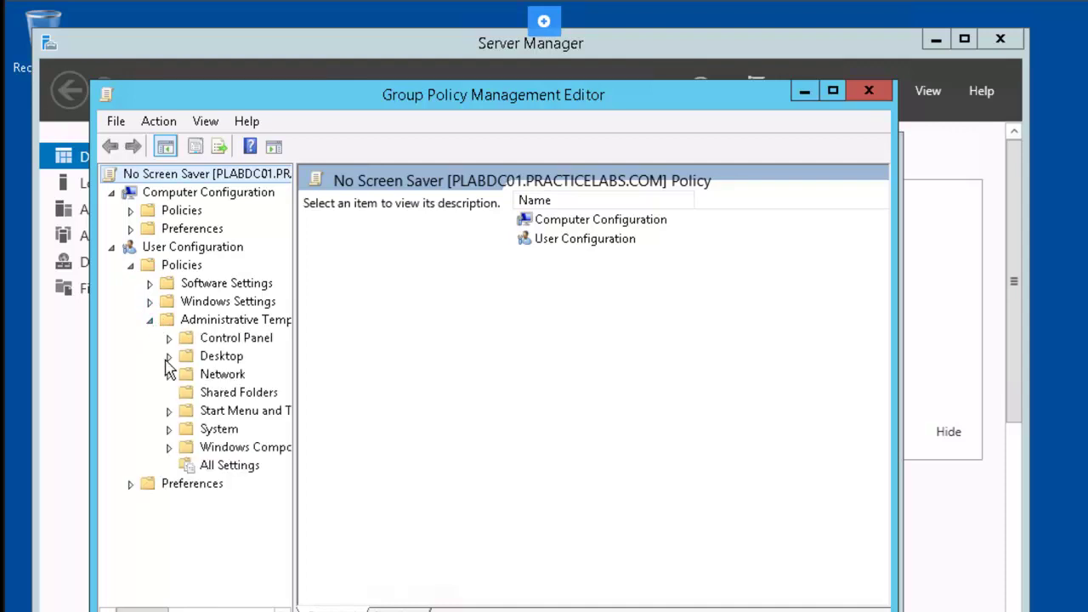
{"action": "left_click", "coordinate": [170, 338]}
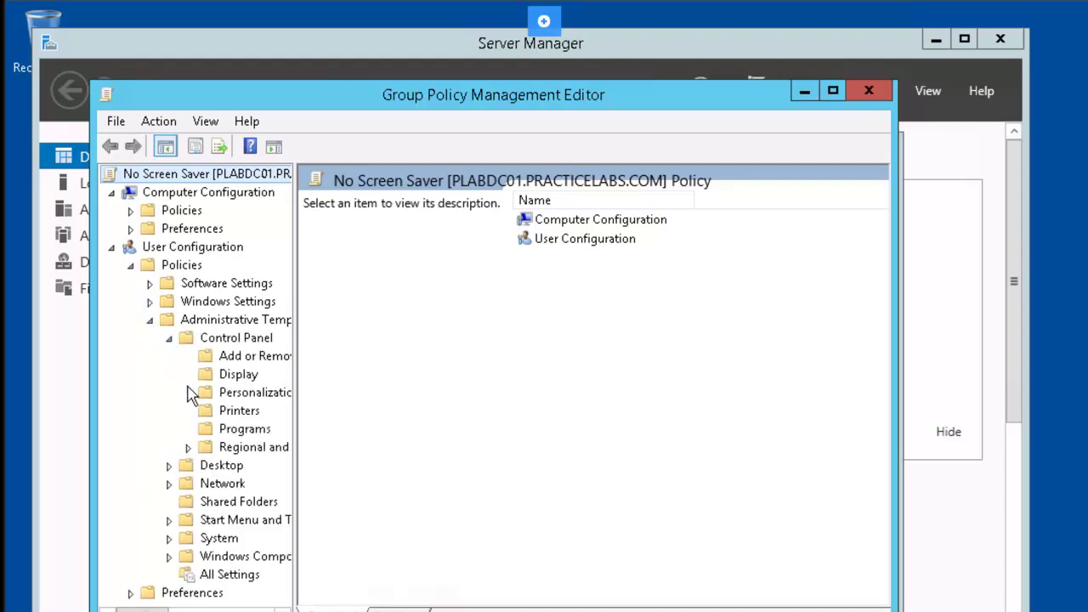
{"action": "left_click", "coordinate": [214, 399]}
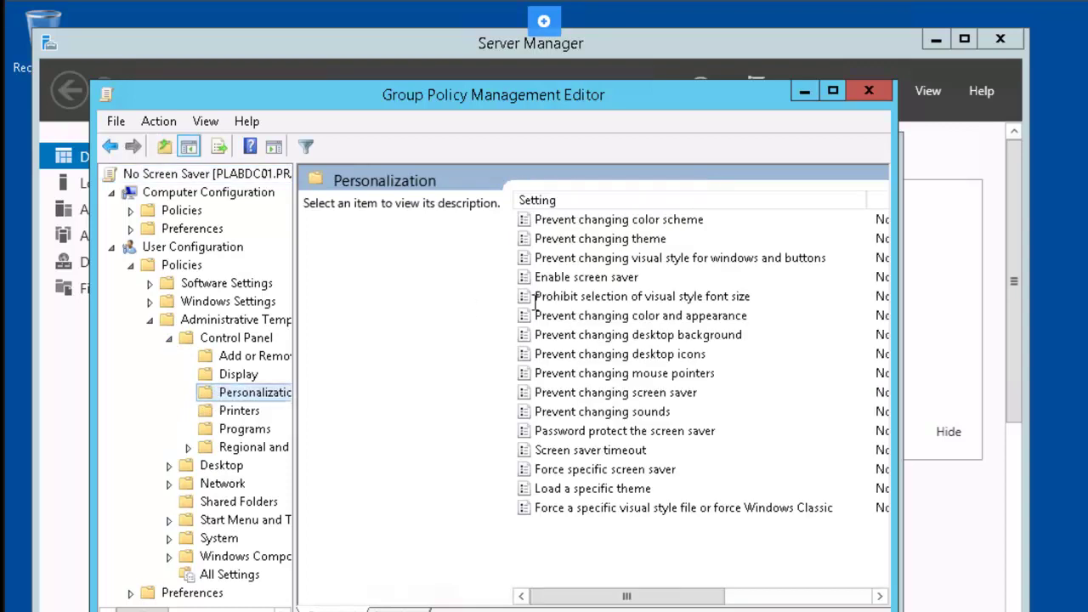
Step: Set 'Enable screen saver' to Disabled and close the policy editor
{"action": "right_click", "coordinate": [641, 286]}
{"action": "left_click", "coordinate": [682, 293]}
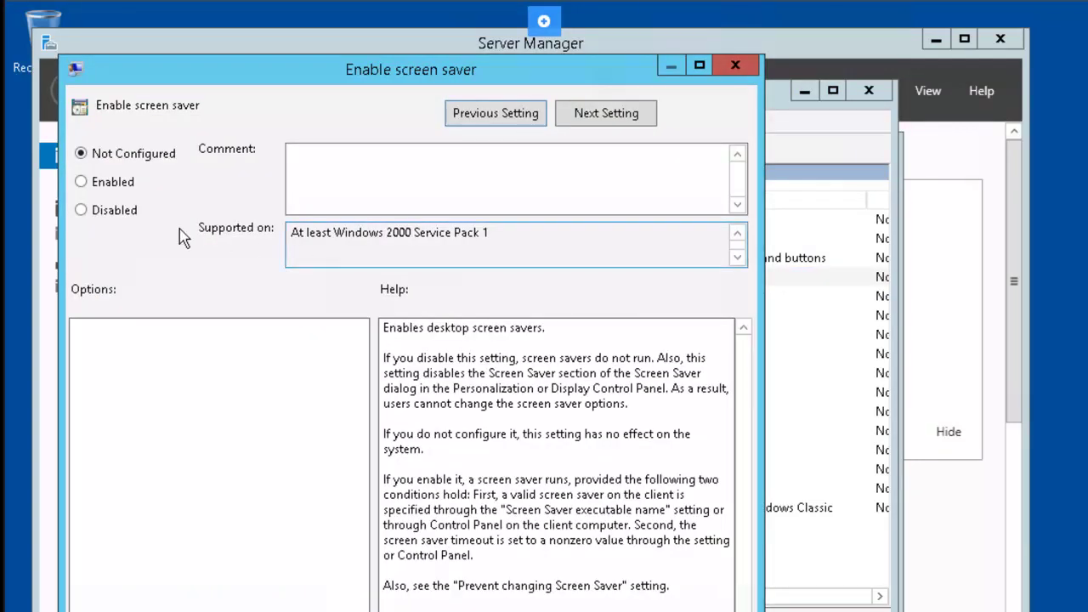
{"action": "left_click", "coordinate": [116, 213]}
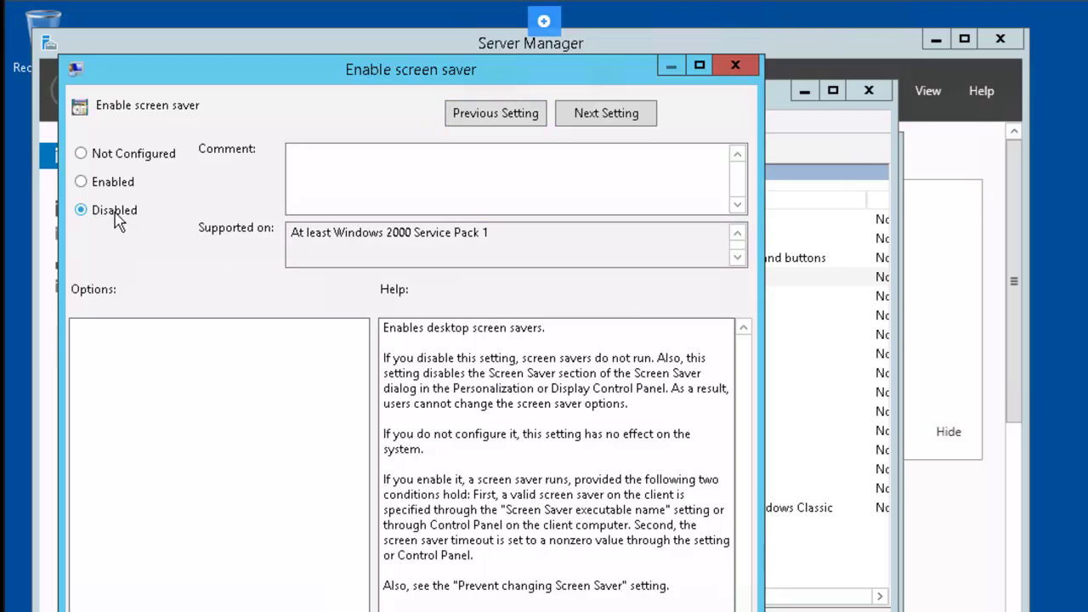
{"action": "key", "text": "Return"}
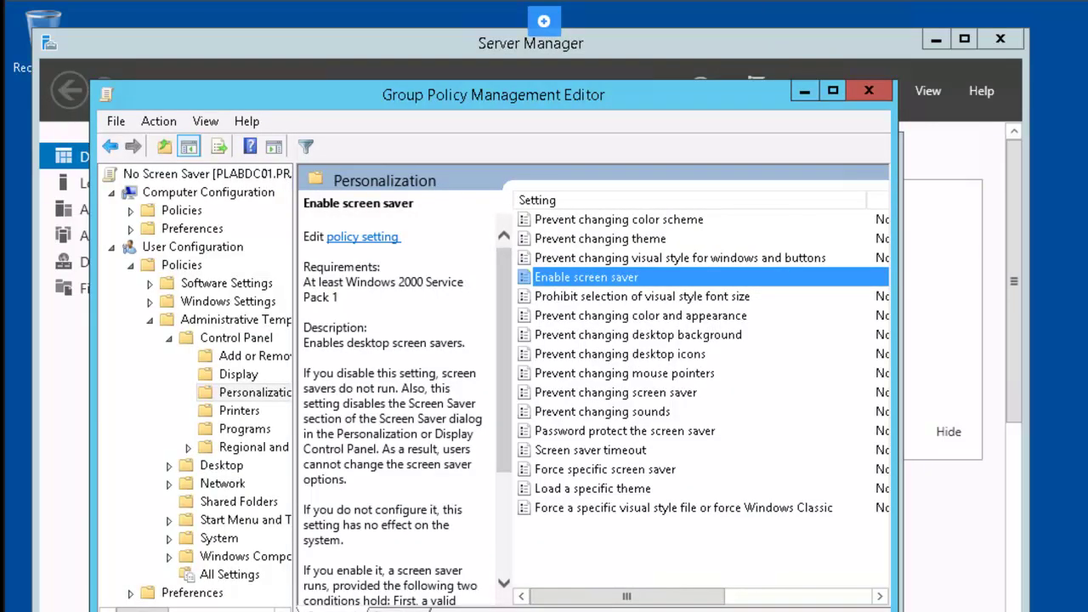
{"action": "left_click", "coordinate": [868, 91]}
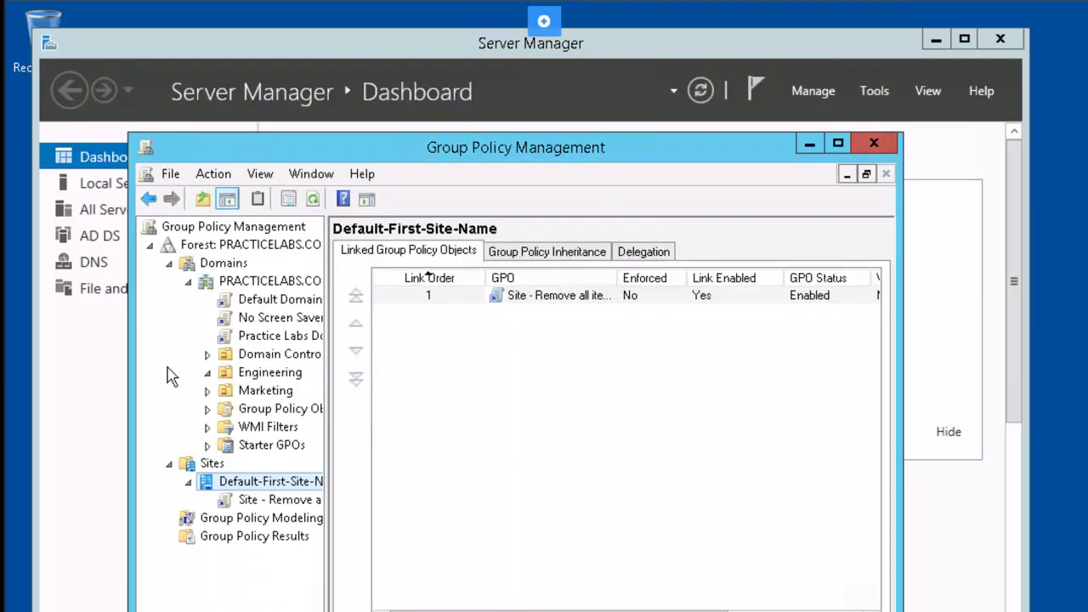
Step: Remove Authenticated Users from No Screen Saver's security filtering
{"action": "left_click", "coordinate": [289, 324]}
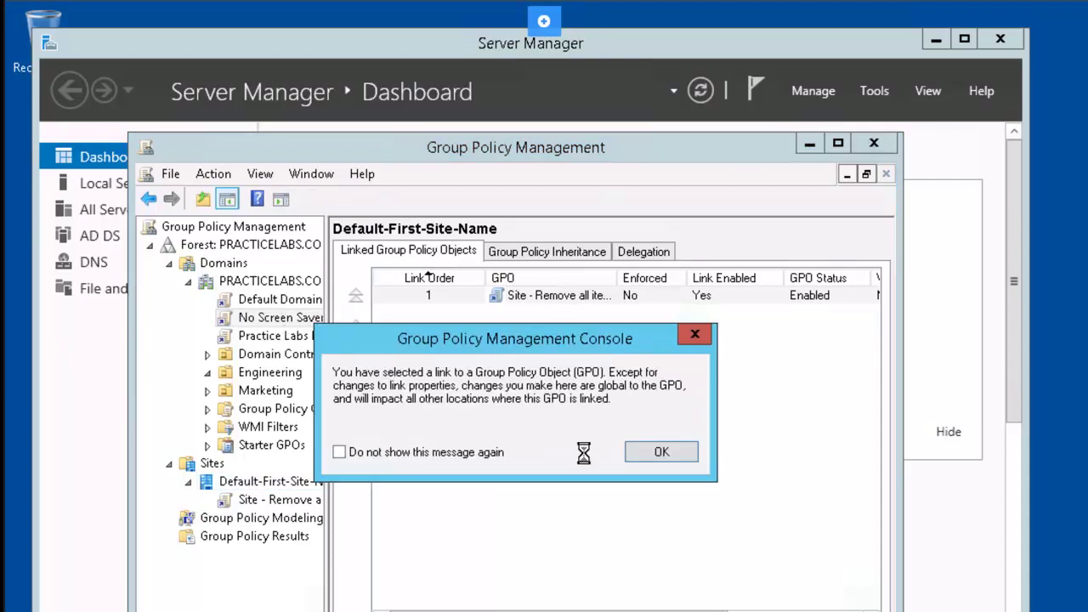
{"action": "left_click", "coordinate": [661, 452]}
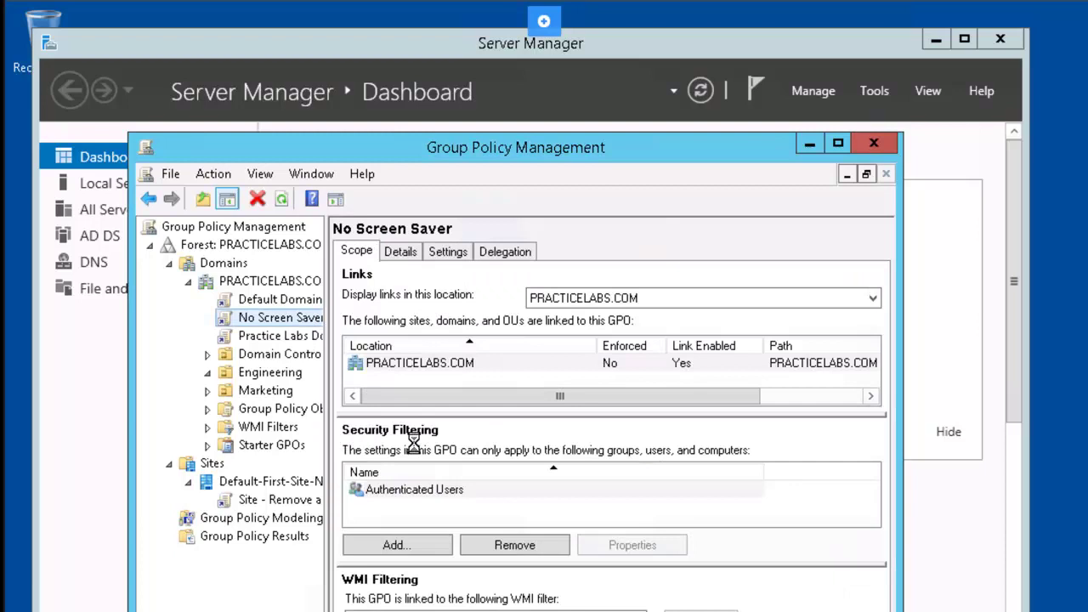
{"action": "left_click", "coordinate": [412, 490]}
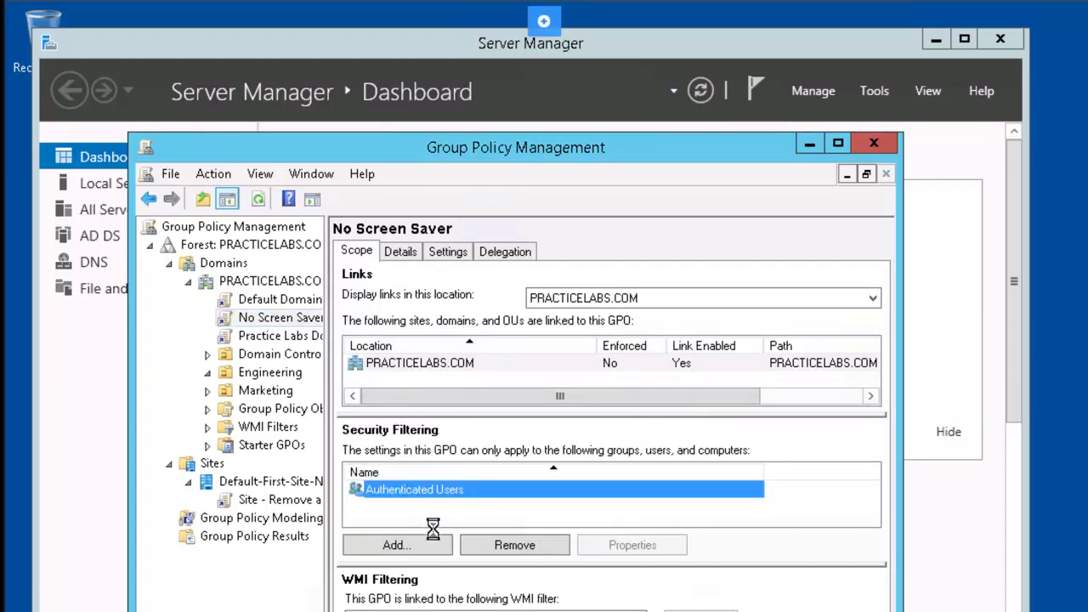
{"action": "left_click", "coordinate": [526, 545]}
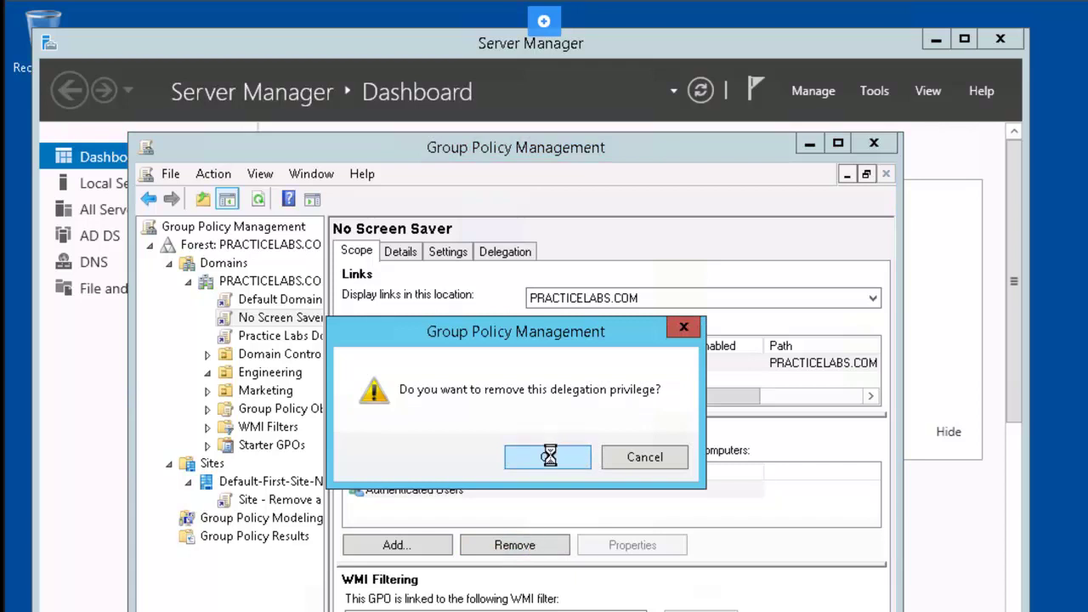
{"action": "left_click", "coordinate": [550, 455]}
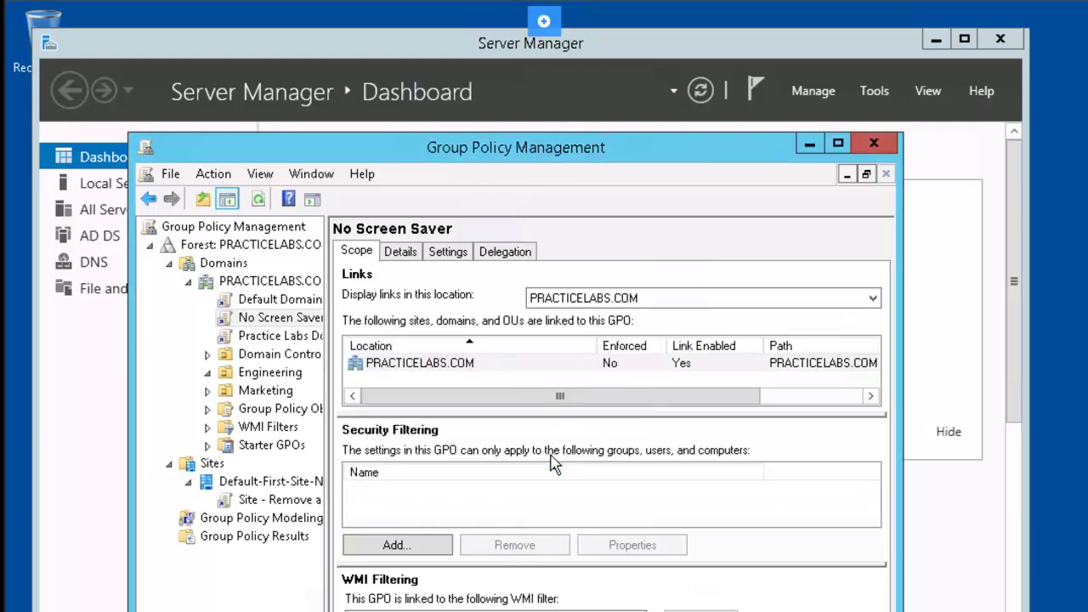
Step: Add Audio Conference Group to the security filter by entering 'aud'
{"action": "left_click", "coordinate": [432, 543]}
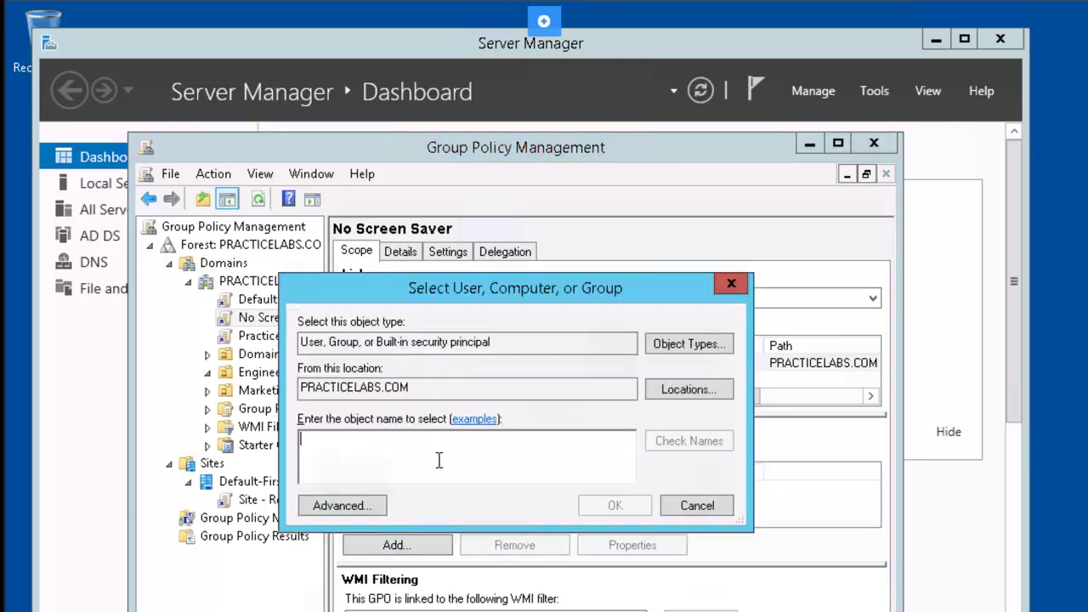
{"action": "type", "text": "audio"}
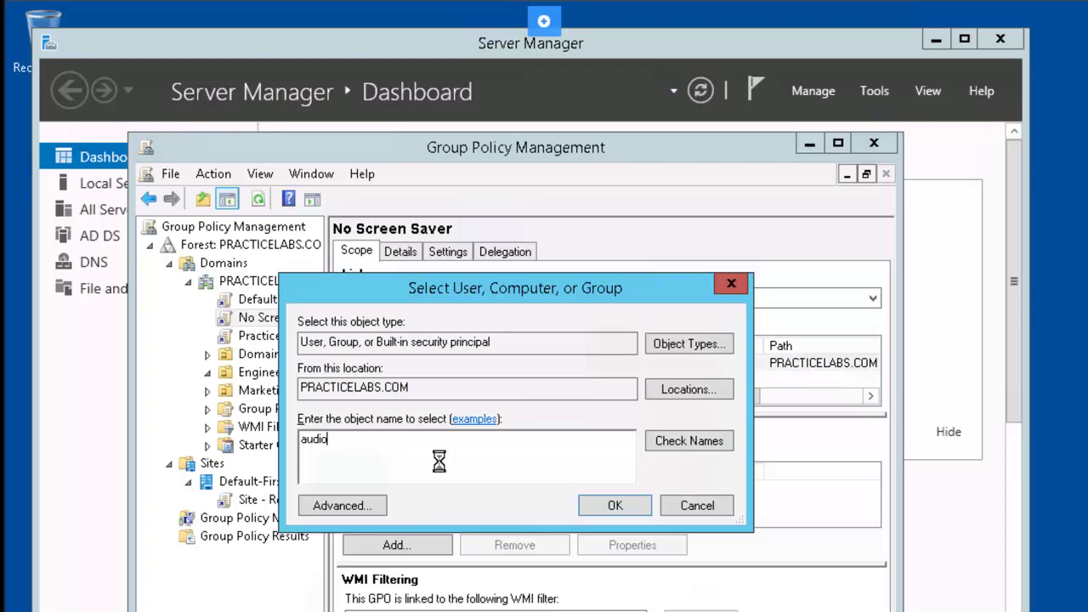
{"action": "key", "text": "Return"}
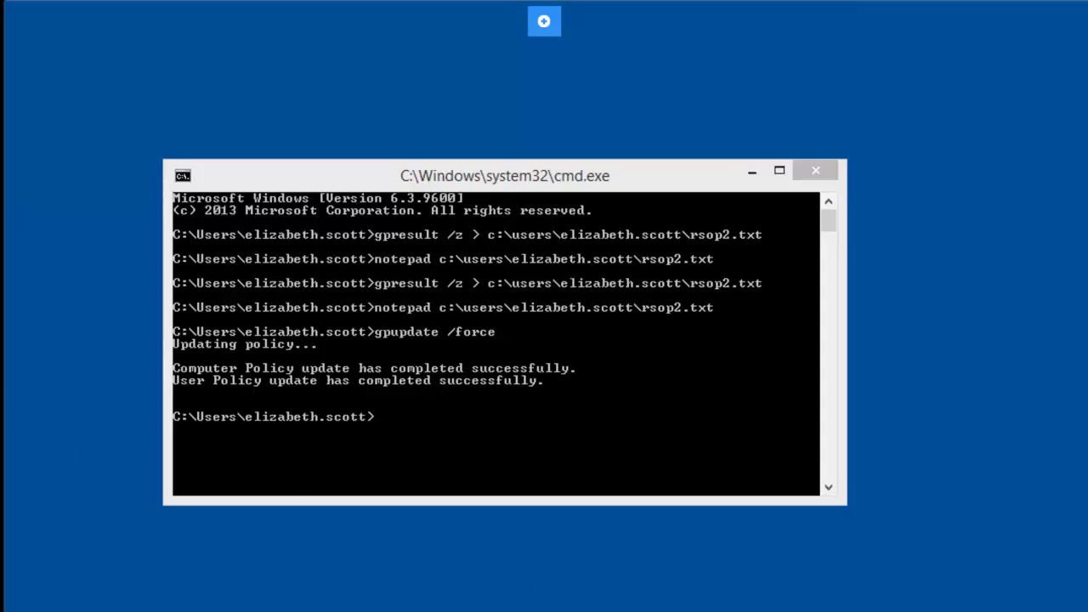
Step: Run gpupdate /force in Command Prompt until both policy updates complete
{"action": "left_click", "coordinate": [394, 424]}
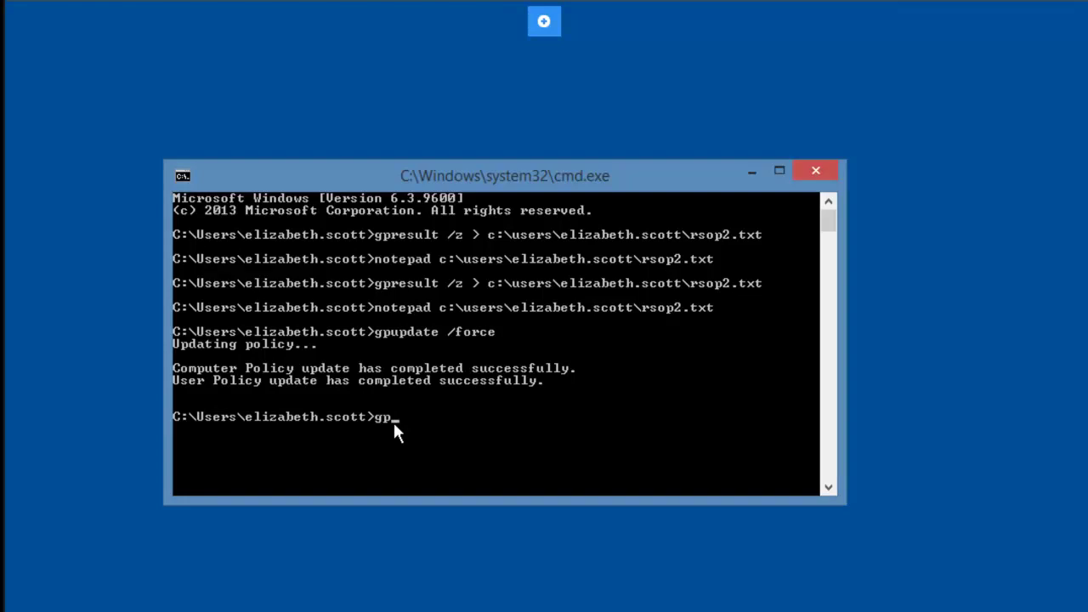
{"action": "type", "text": "gpupdate /force"}
{"action": "key", "text": "Return"}
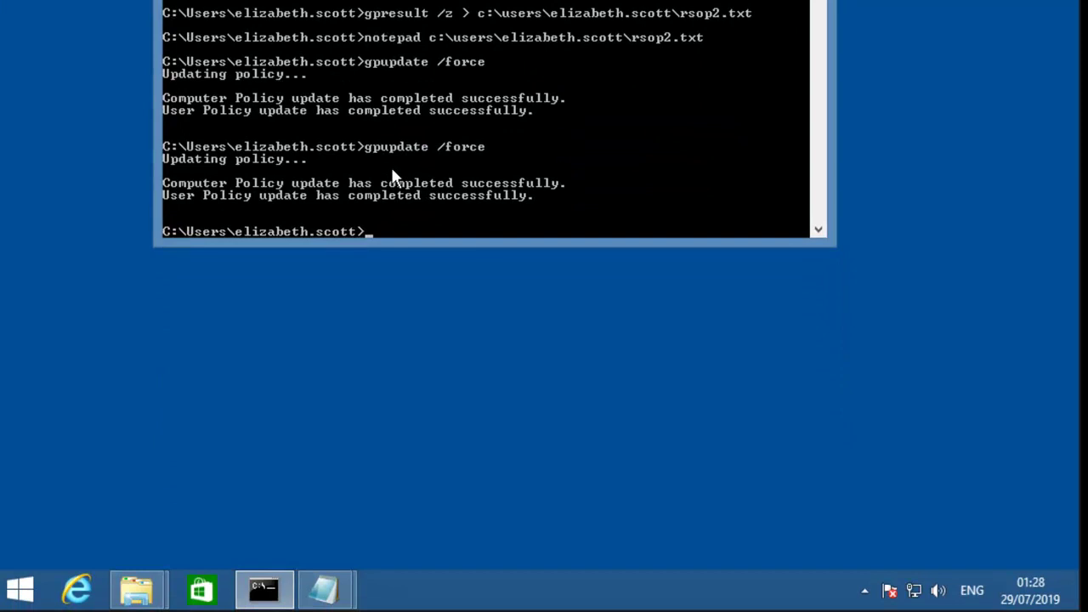
{"action": "right_click", "coordinate": [554, 596]}
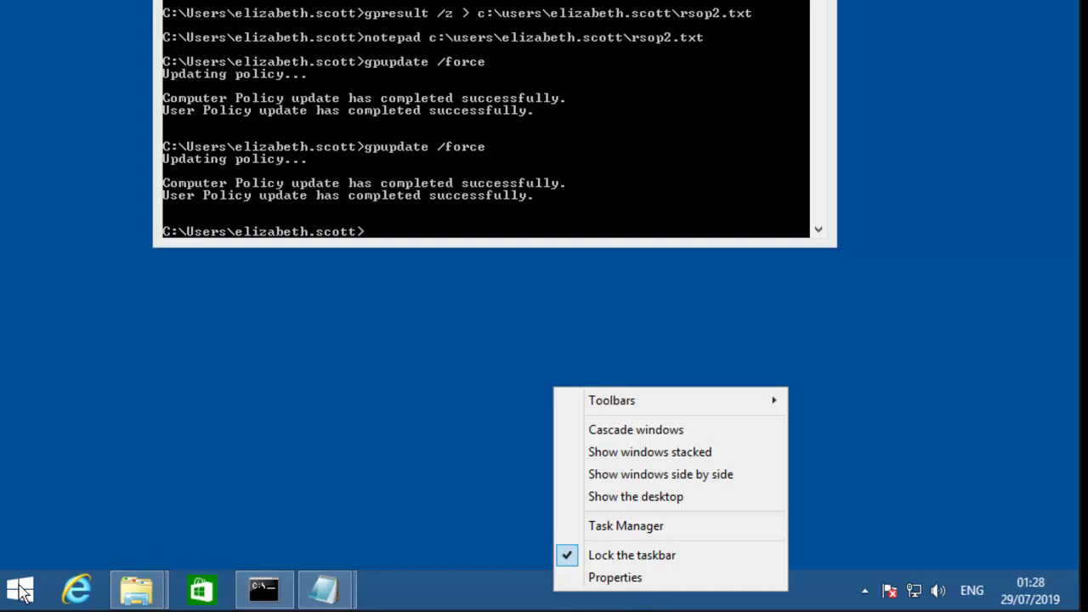
{"action": "left_click", "coordinate": [15, 589]}
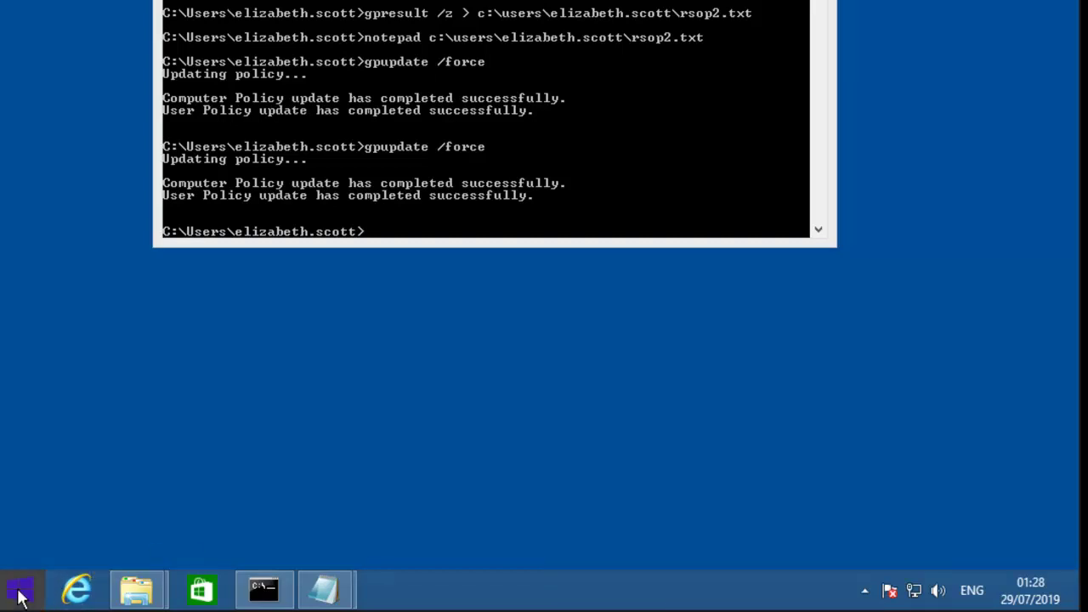
Step: Search 'contro' to reach Control Panel, then open Appearance and Personalization's screen saver settings
{"action": "left_click", "coordinate": [20, 598]}
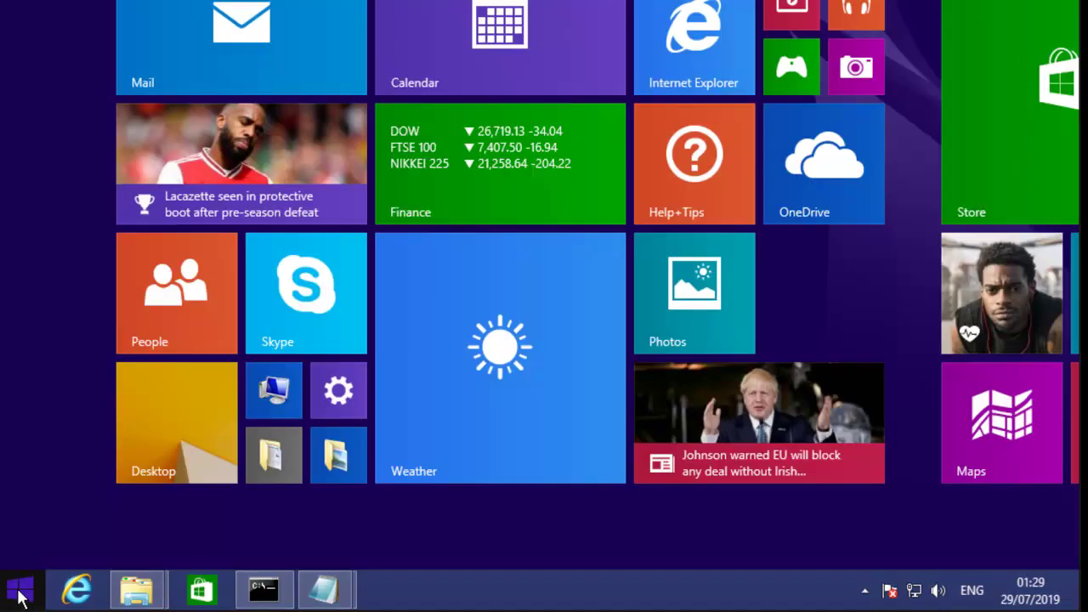
{"action": "type", "text": "contro"}
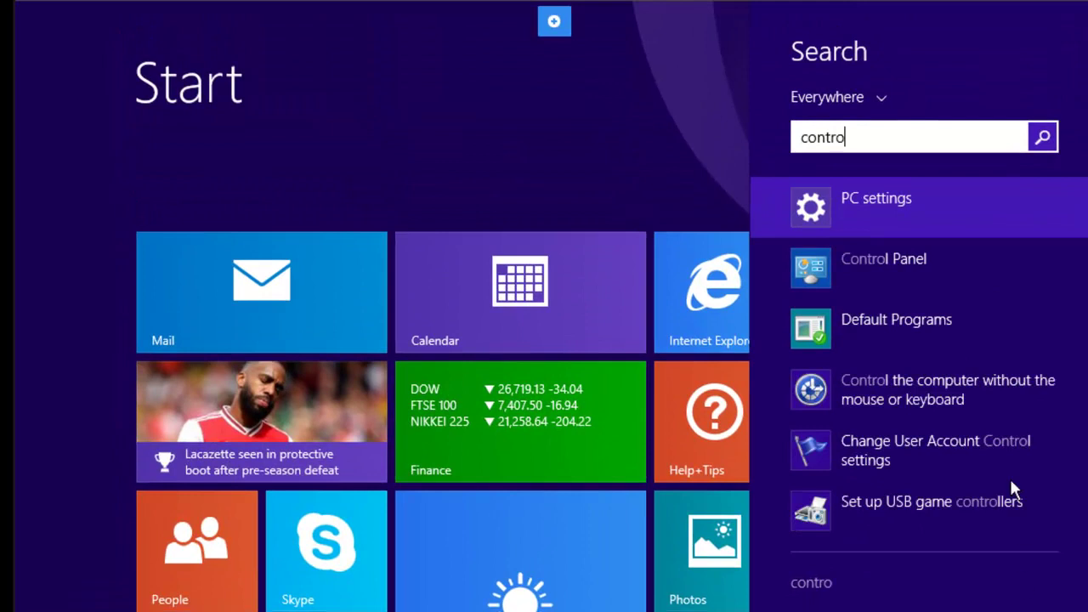
{"action": "left_click", "coordinate": [885, 255]}
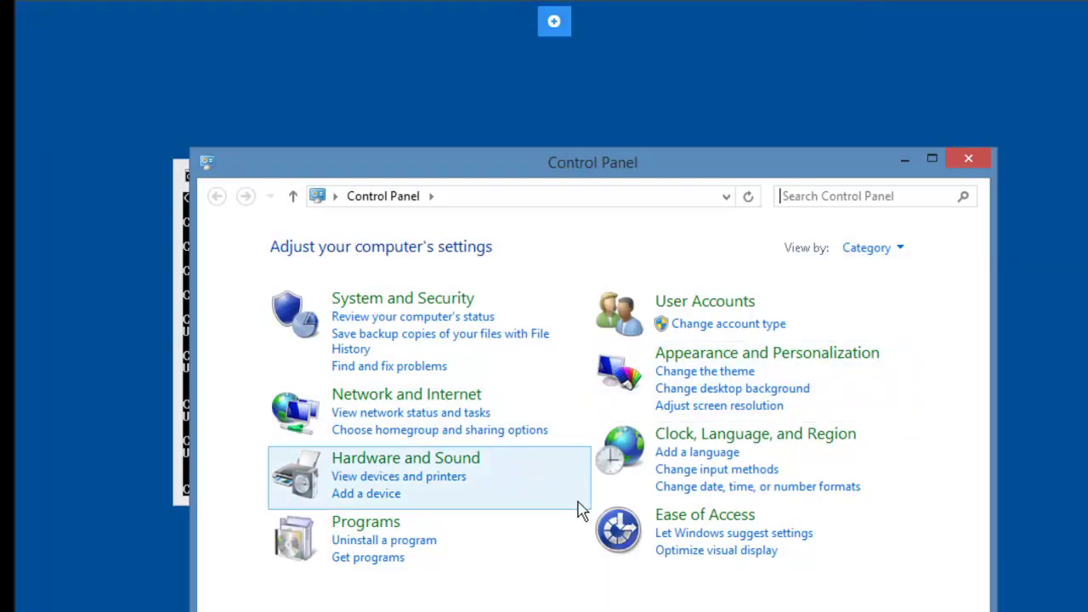
{"action": "left_click", "coordinate": [806, 359]}
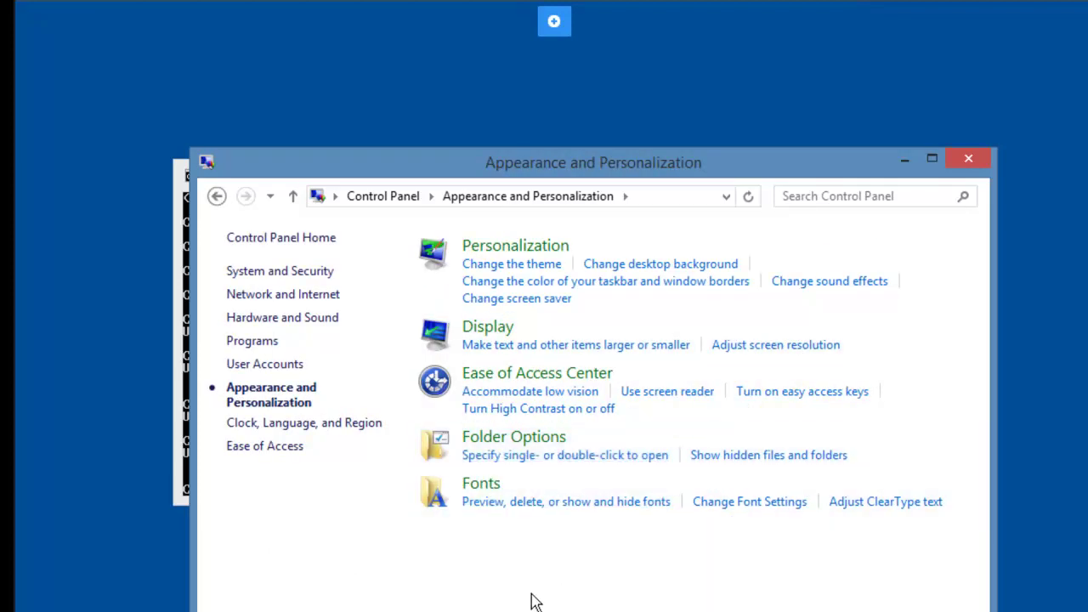
{"action": "left_click", "coordinate": [547, 299]}
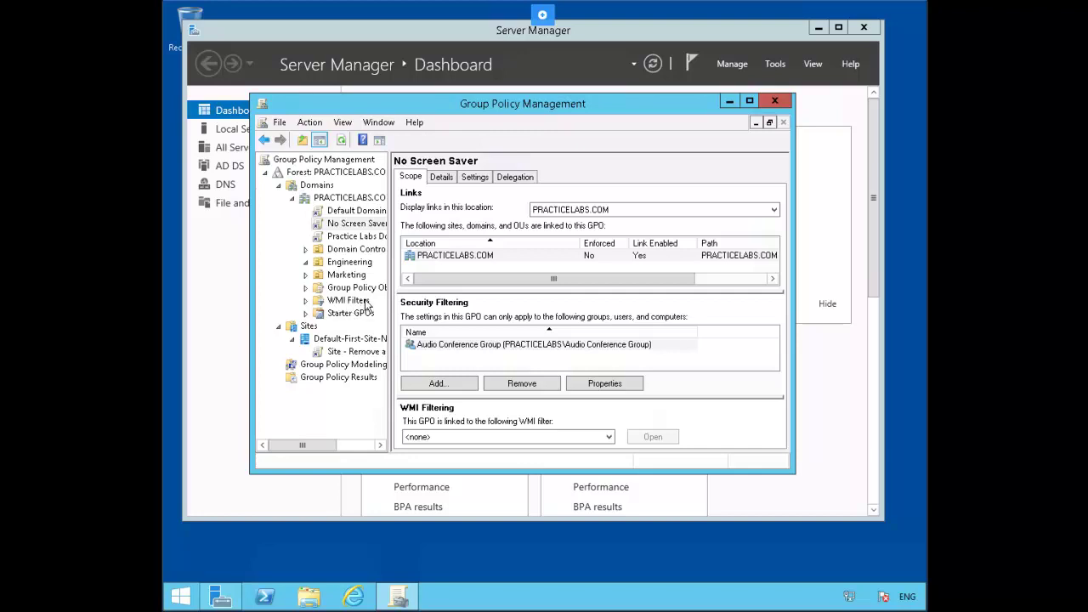
Step: Start a new WMI filter named 'Wi' with description 'WMI Filter for Windows 7 devices'
{"action": "left_click", "coordinate": [358, 302]}
{"action": "right_click", "coordinate": [361, 306]}
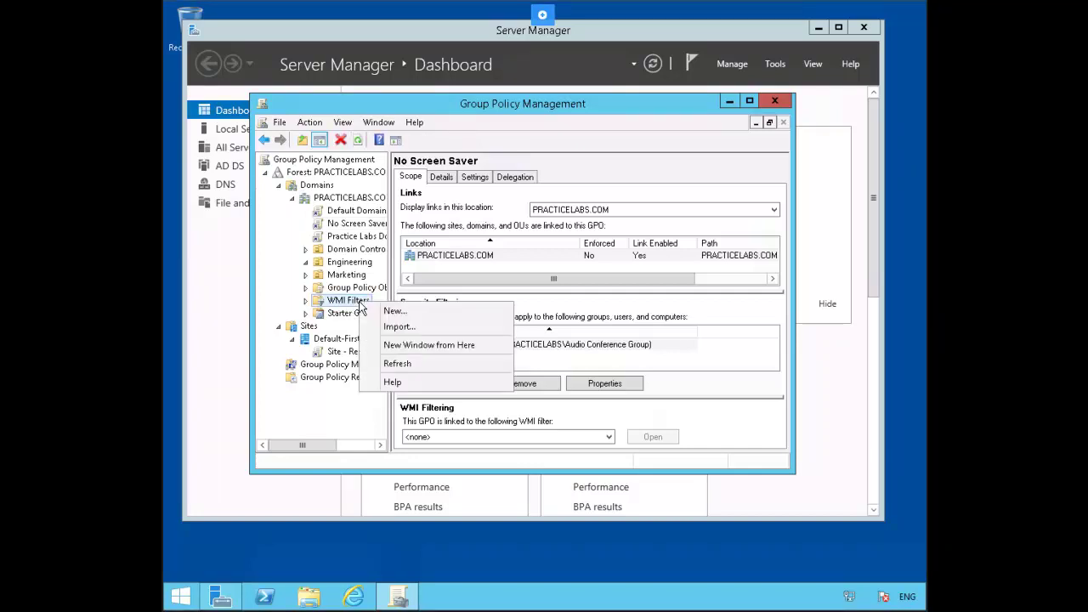
{"action": "left_click", "coordinate": [417, 312]}
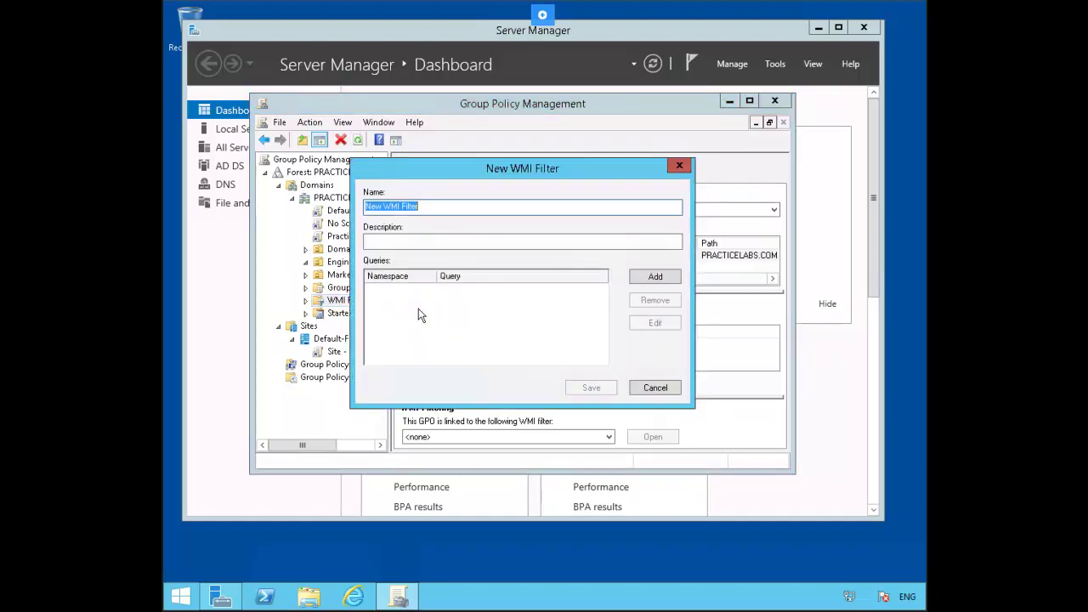
{"action": "type", "text": "Windows 8"}
{"action": "key", "text": "Tab"}
{"action": "type", "text": "WMI Filter for Windows 7 devices"}
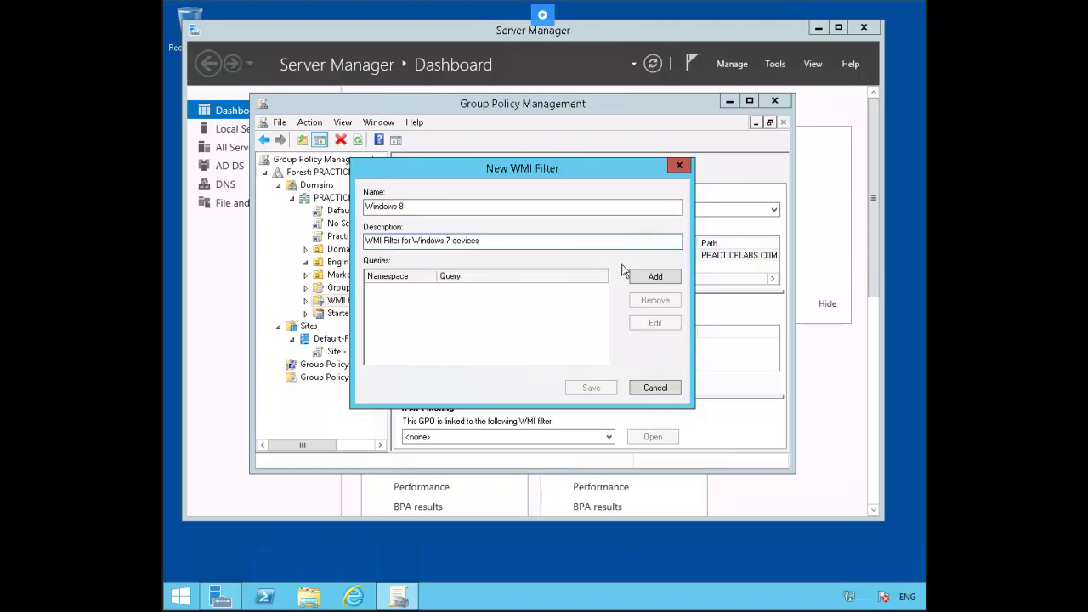
Step: Add the pasted OS version query (6.1% or 6.2%), accept the namespace warning, and save
{"action": "left_click", "coordinate": [649, 281]}
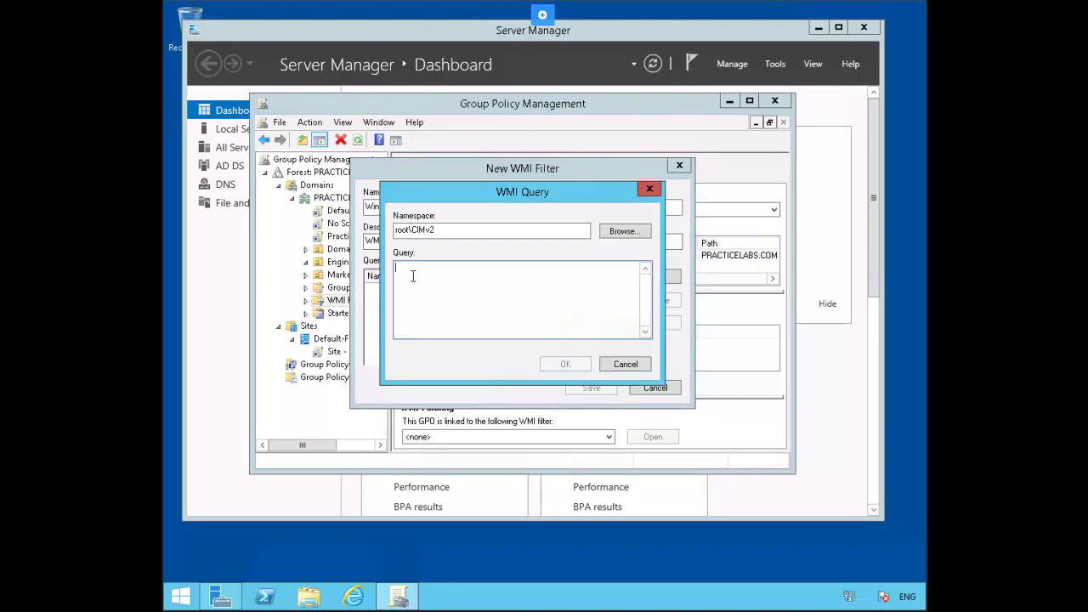
{"action": "type", "text": "Select * from Win32_OperatingSystem where Version like \"6.1%\" or Version like \"6.2%\""}
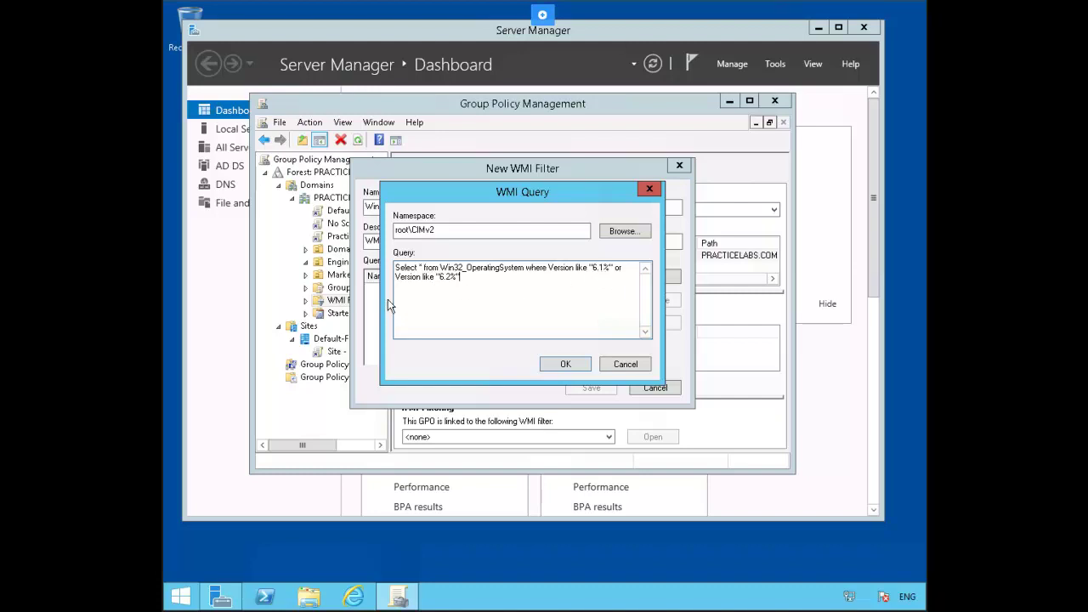
{"action": "left_click", "coordinate": [565, 364]}
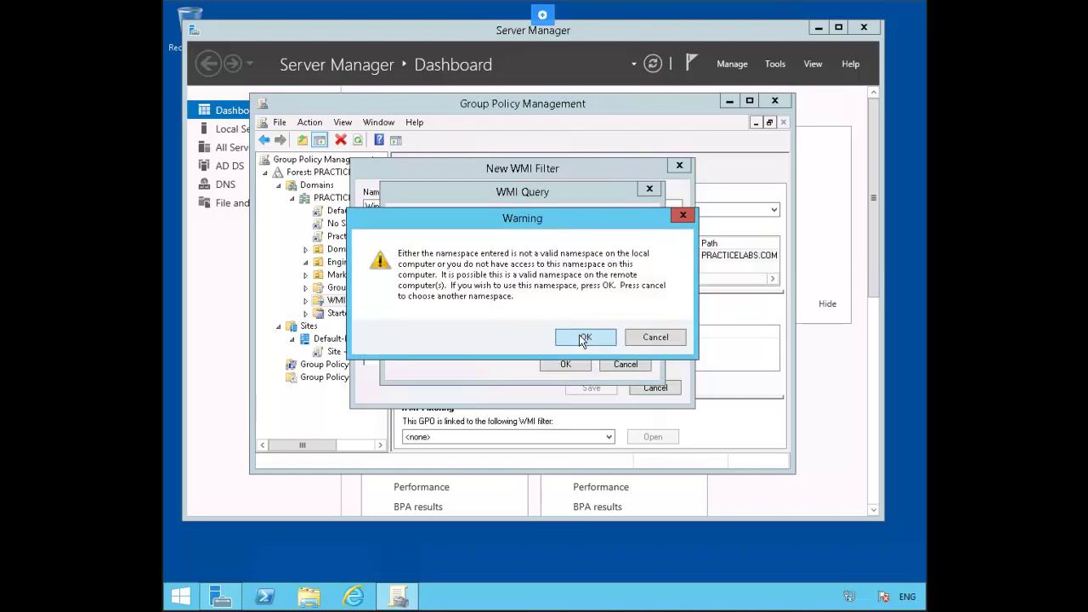
{"action": "left_click", "coordinate": [583, 338]}
{"action": "left_click", "coordinate": [587, 389]}
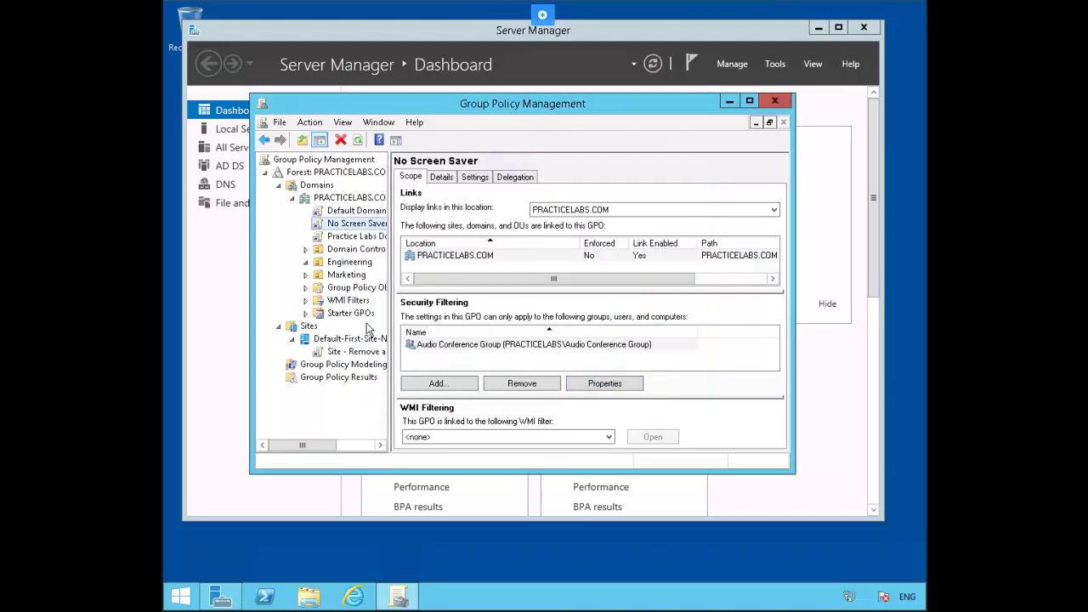
Step: Create the 'WMI Test' GPO linked to PRACTICELABS.COM and select it to view its scope
{"action": "left_click", "coordinate": [342, 304]}
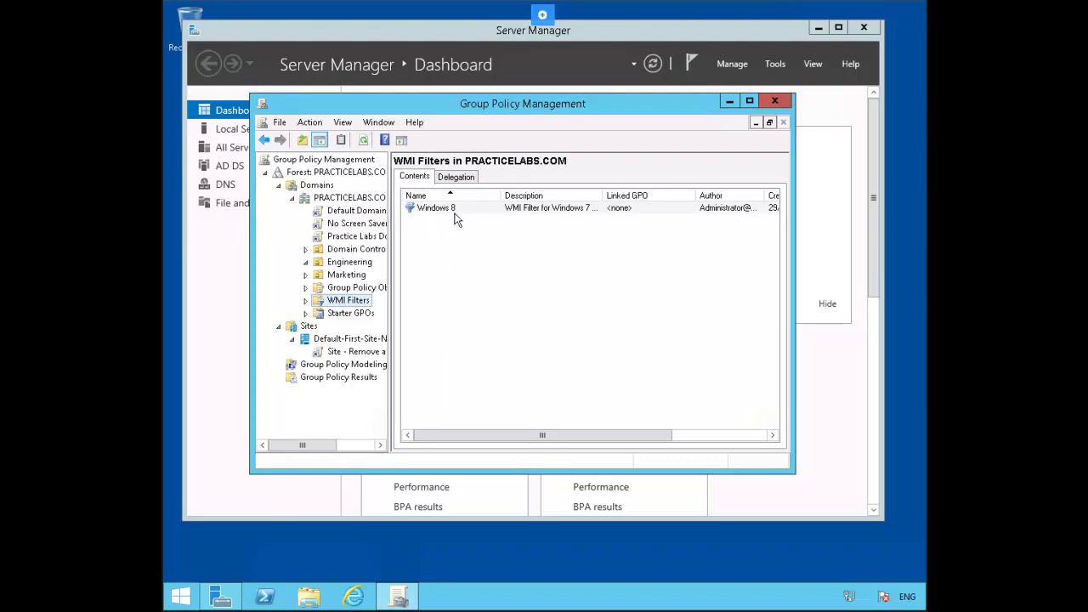
{"action": "right_click", "coordinate": [348, 203]}
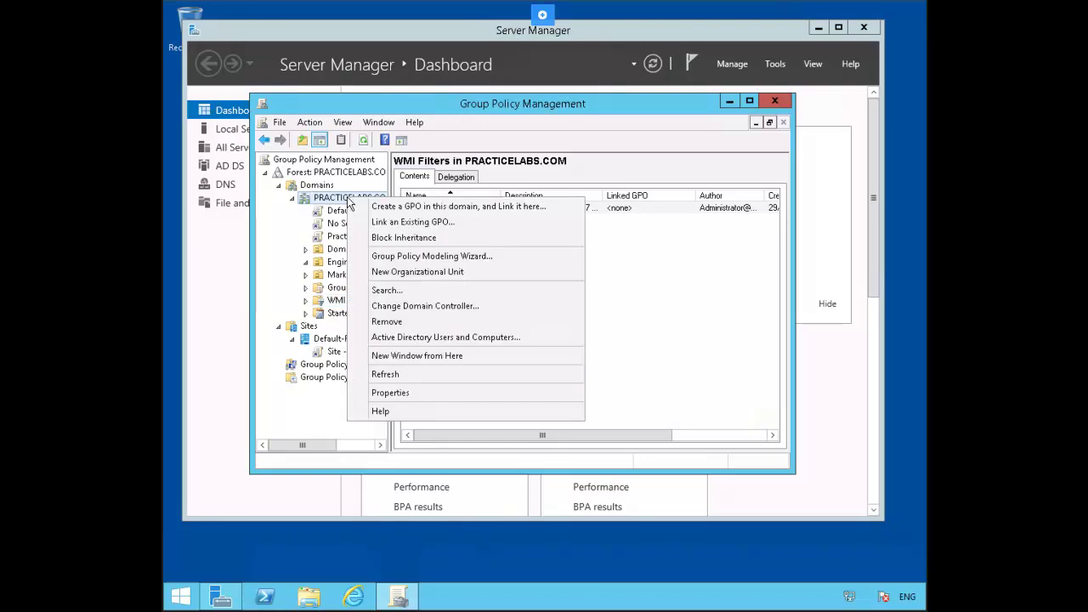
{"action": "left_click", "coordinate": [548, 208]}
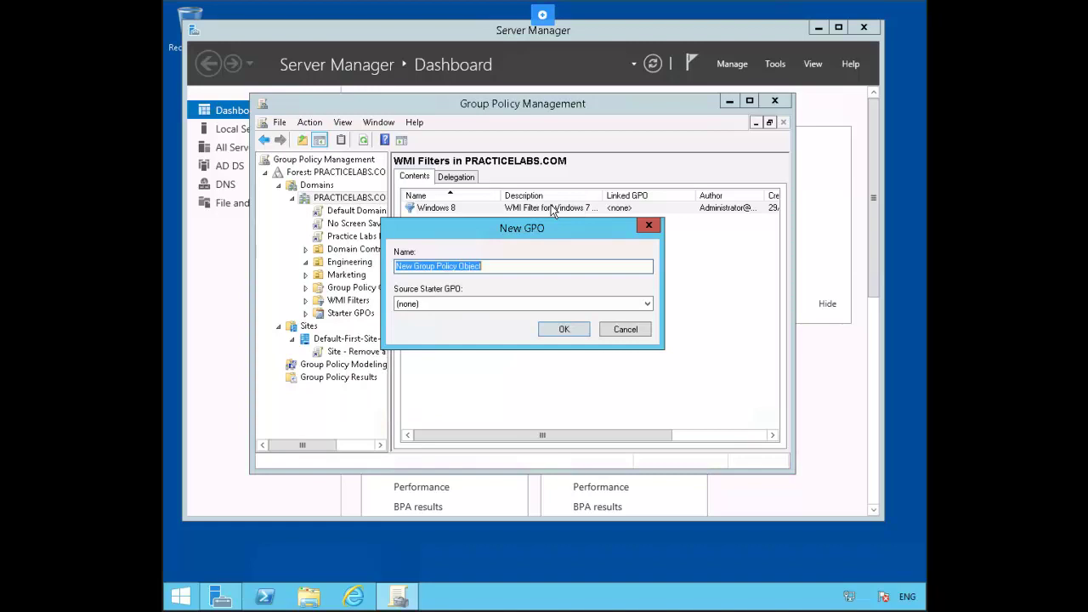
{"action": "type", "text": "WMI Test"}
{"action": "key", "text": "Return"}
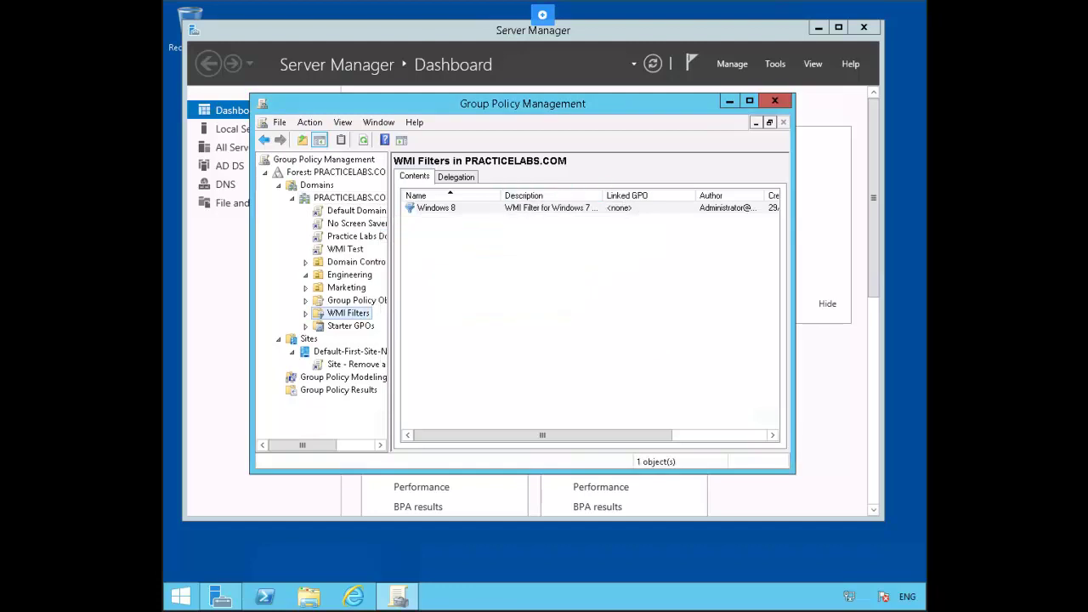
{"action": "left_click", "coordinate": [347, 249]}
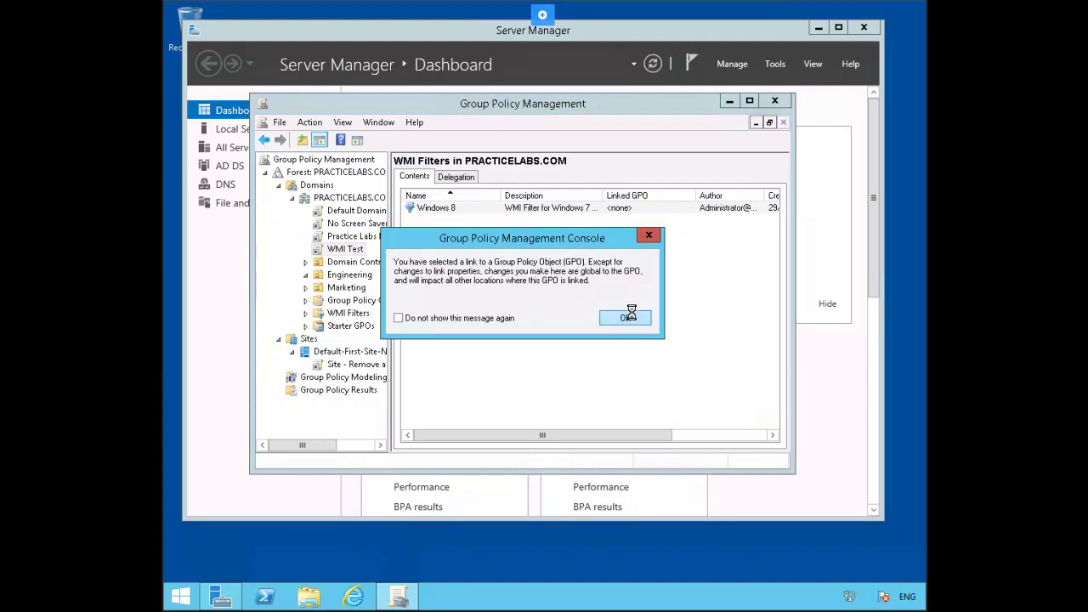
Step: Set WMI Test's WMI filtering to the Windows 8 filter, confirming the change
{"action": "left_click", "coordinate": [631, 316]}
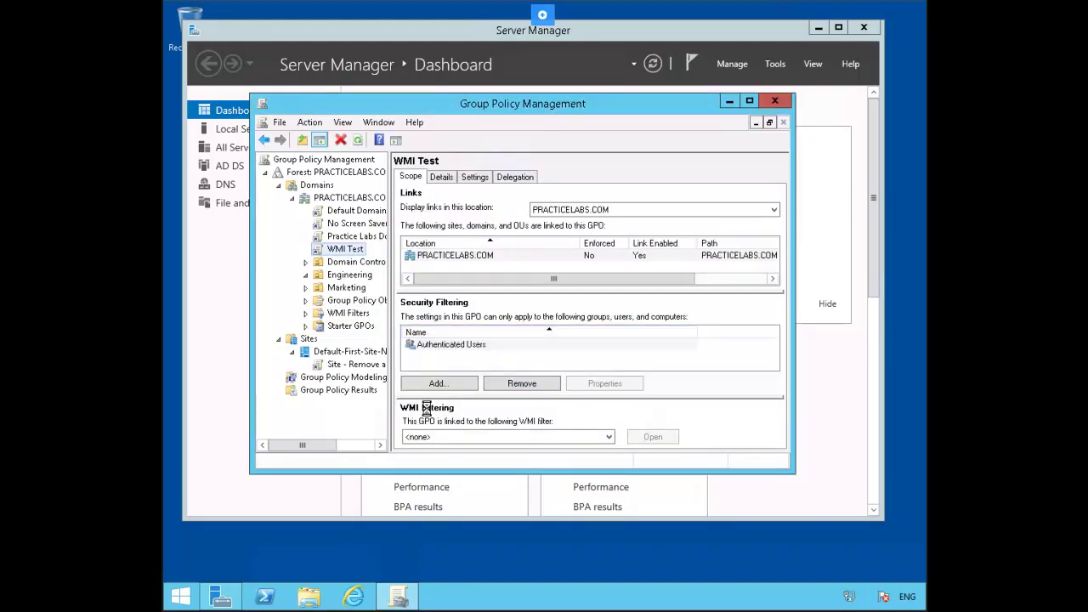
{"action": "left_click", "coordinate": [607, 437]}
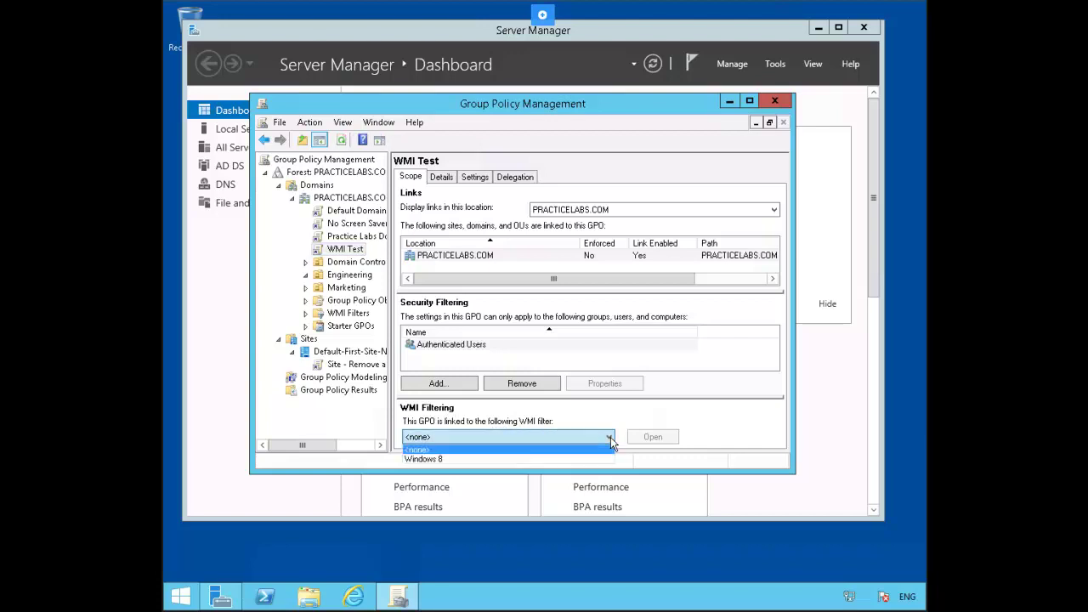
{"action": "left_click", "coordinate": [451, 460]}
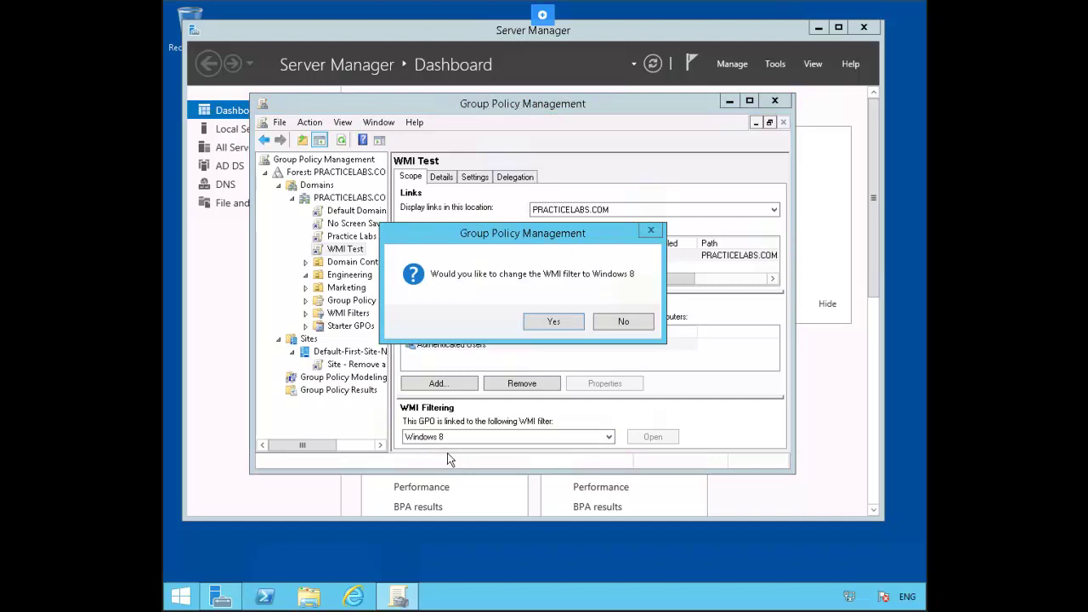
{"action": "left_click", "coordinate": [553, 322]}
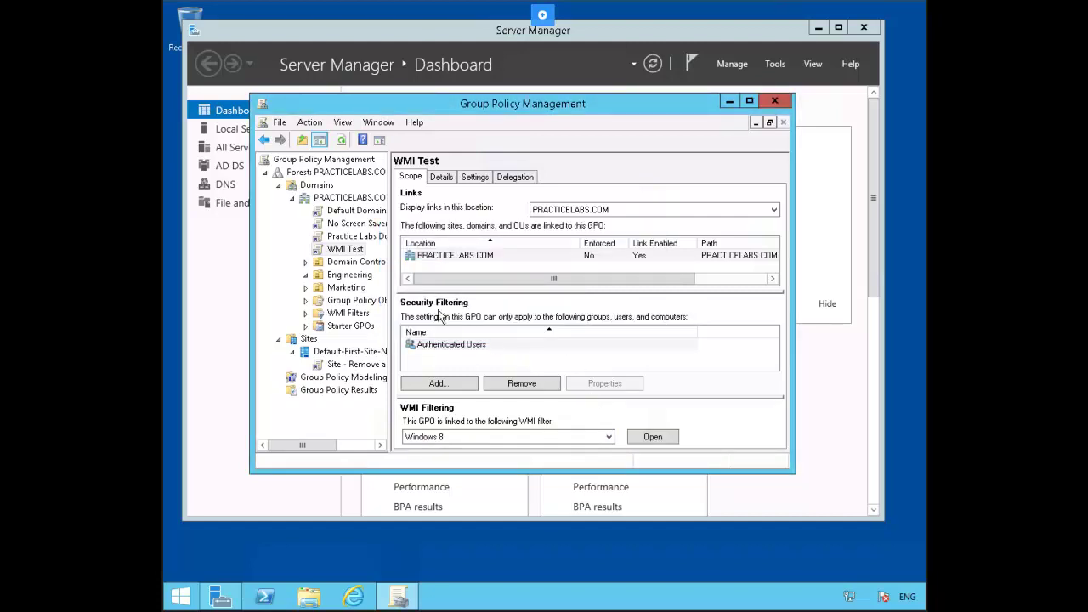
Step: Open the WMI Test GPO in the editor and navigate to Computer Configuration > Administrative Templates > Windows Components > HomeGroup
{"action": "right_click", "coordinate": [349, 253]}
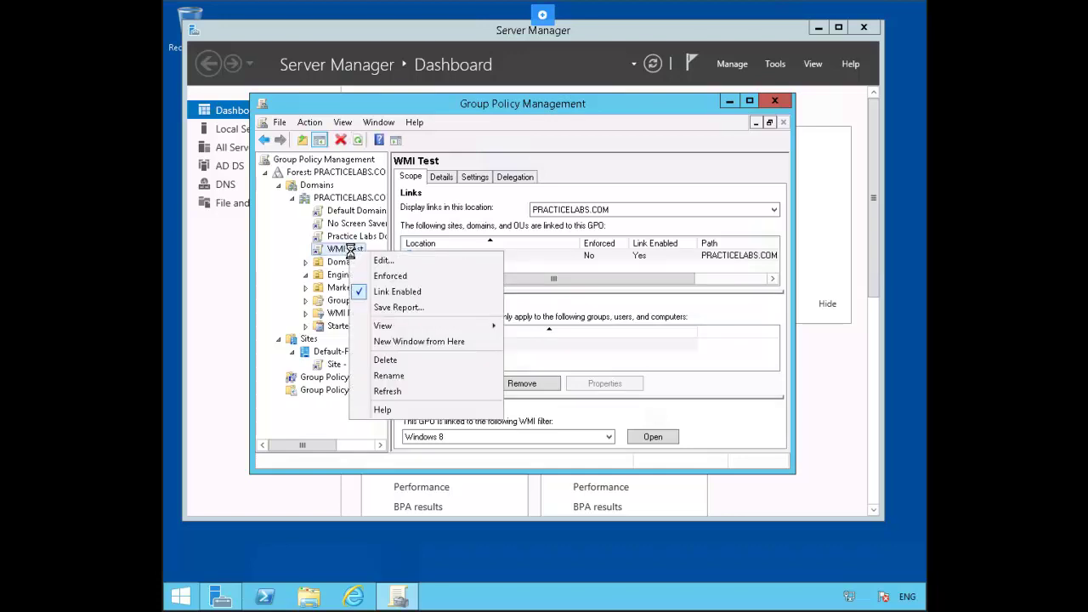
{"action": "left_click", "coordinate": [399, 259]}
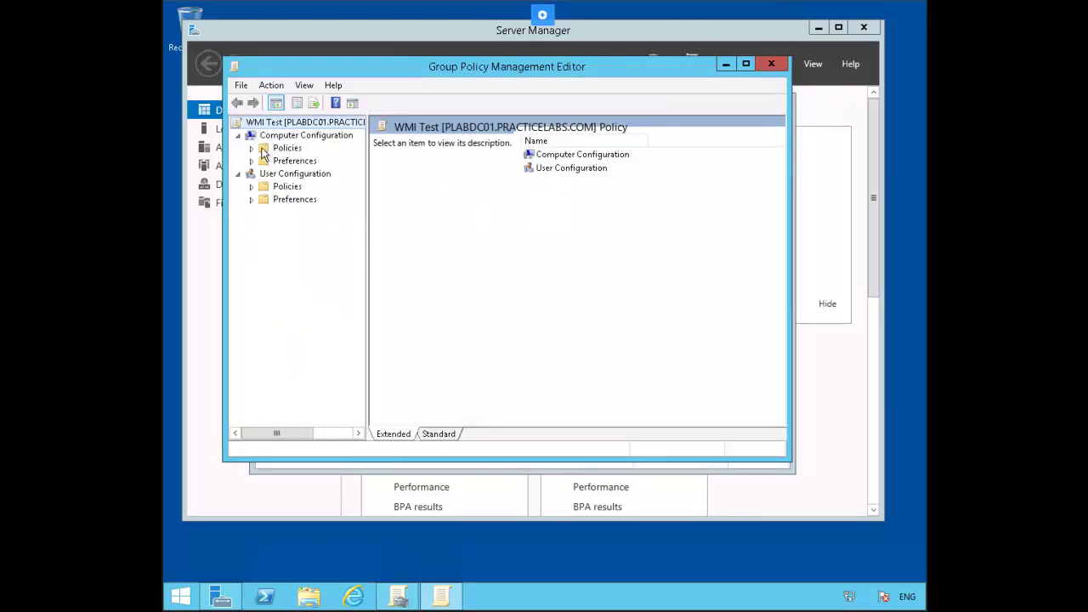
{"action": "left_click", "coordinate": [250, 149]}
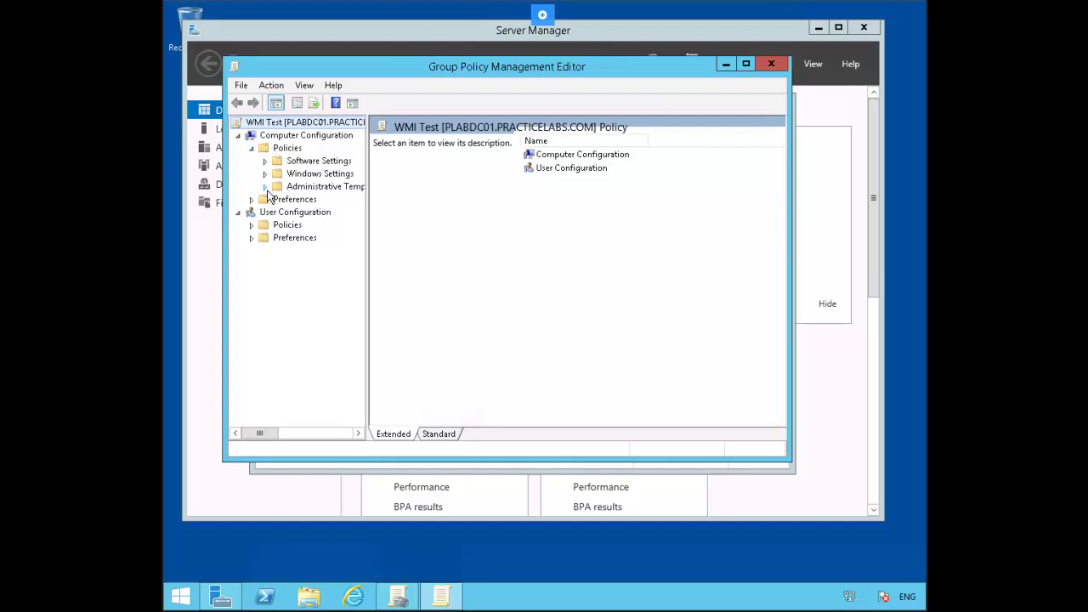
{"action": "left_click", "coordinate": [265, 187]}
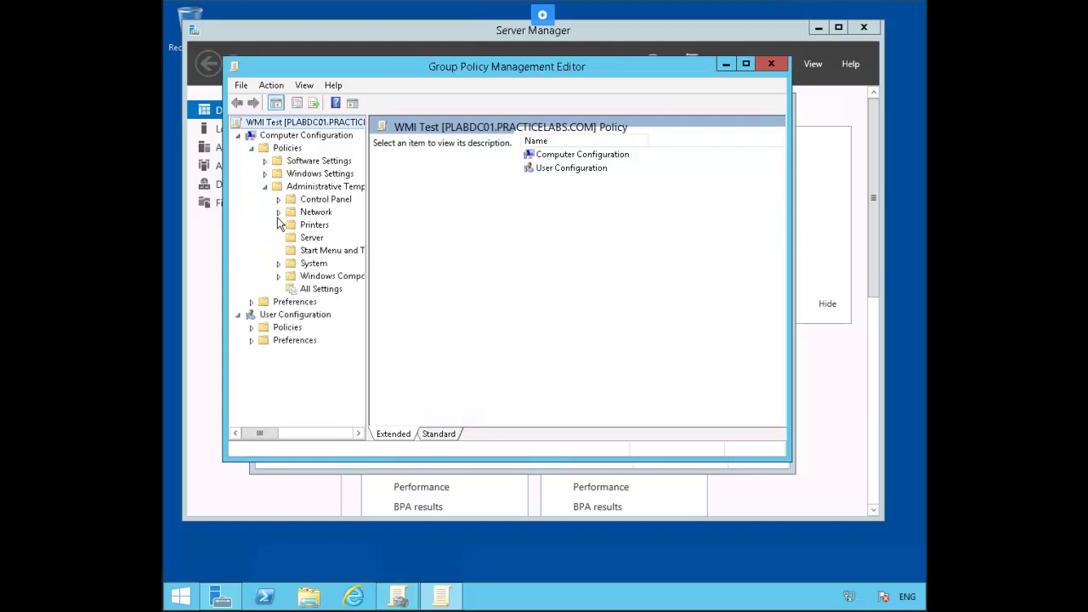
{"action": "left_click", "coordinate": [279, 276]}
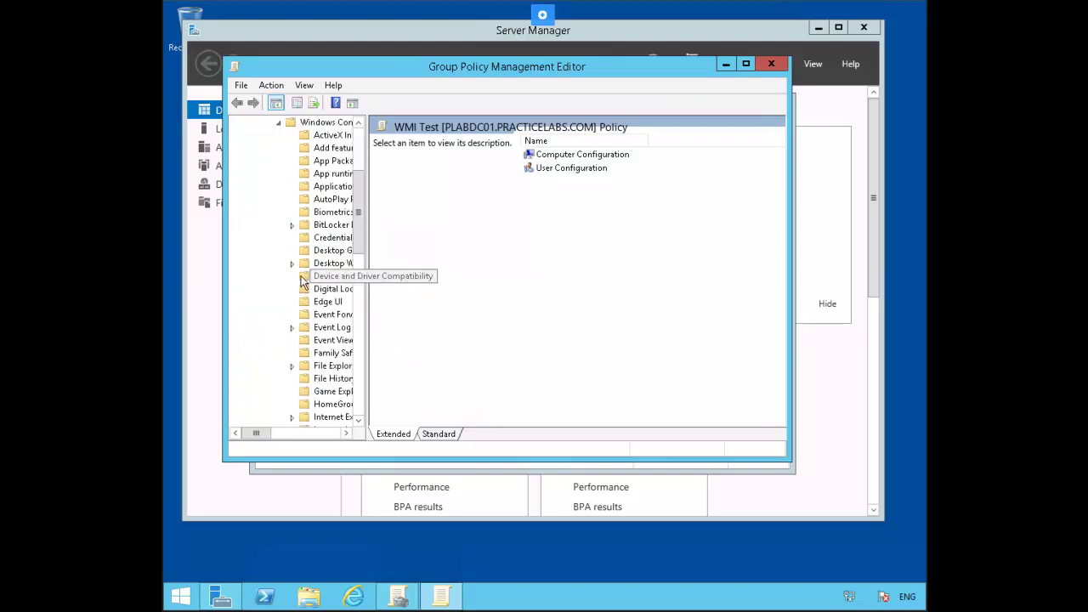
{"action": "left_click", "coordinate": [333, 404]}
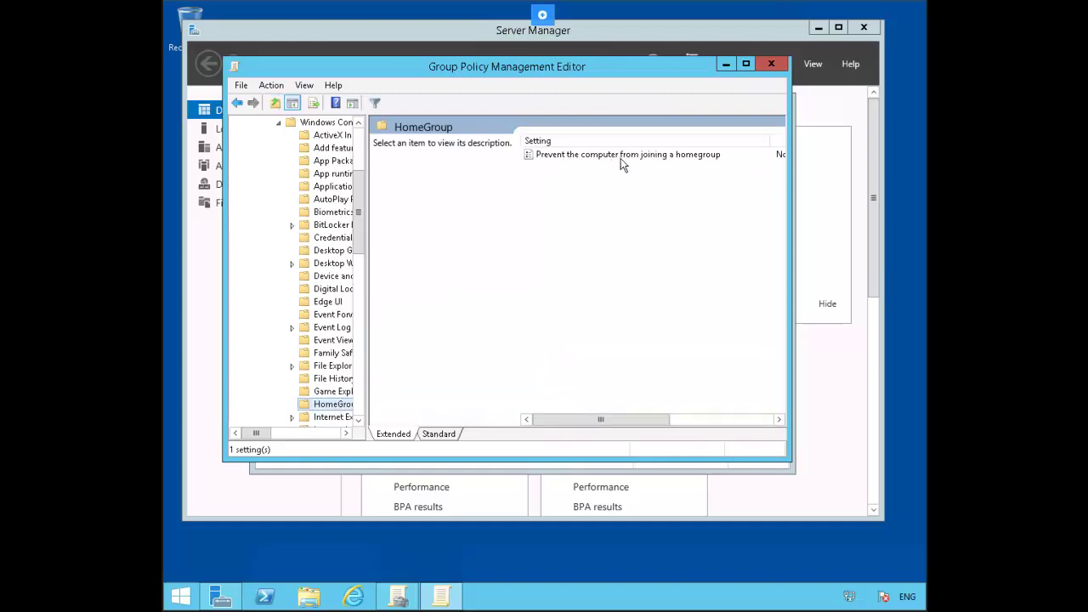
Step: Enable the policy preventing the computer from joining a homegroup, then close the editor
{"action": "right_click", "coordinate": [654, 163]}
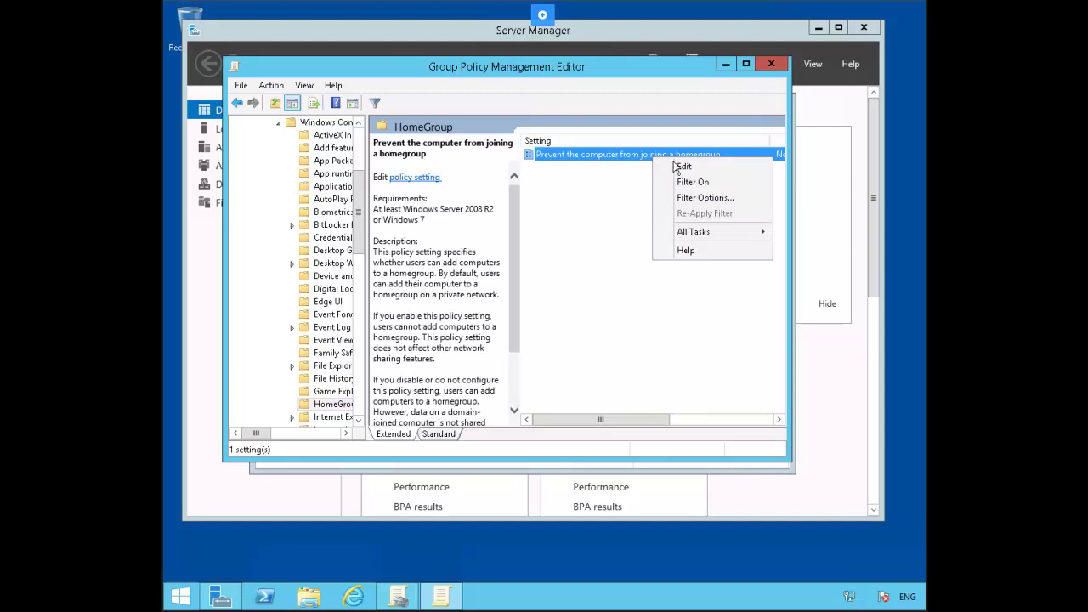
{"action": "left_click", "coordinate": [682, 166]}
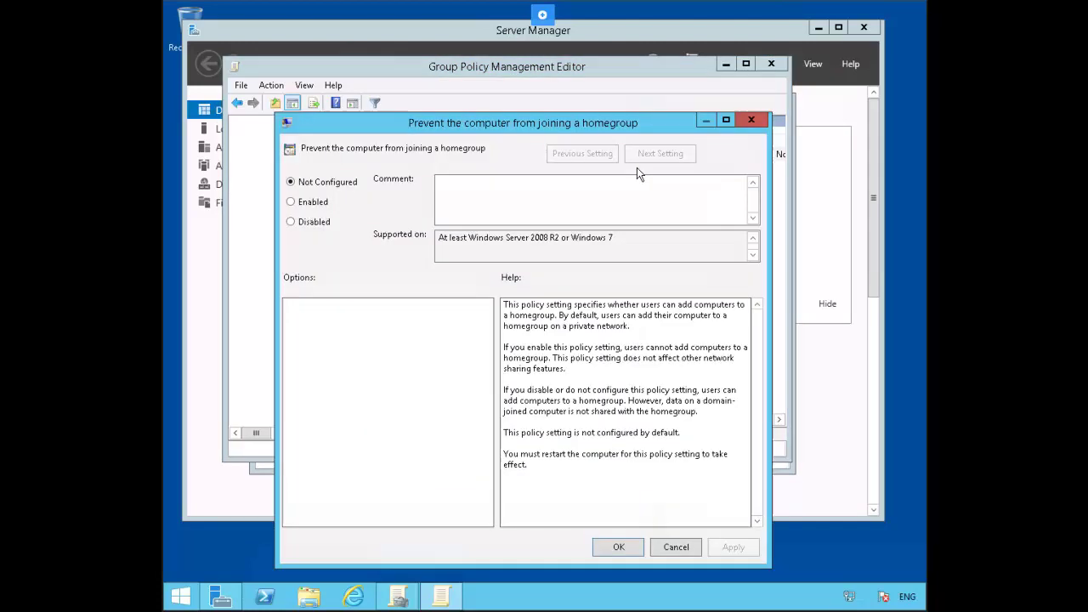
{"action": "left_click", "coordinate": [316, 203]}
{"action": "left_click", "coordinate": [612, 548]}
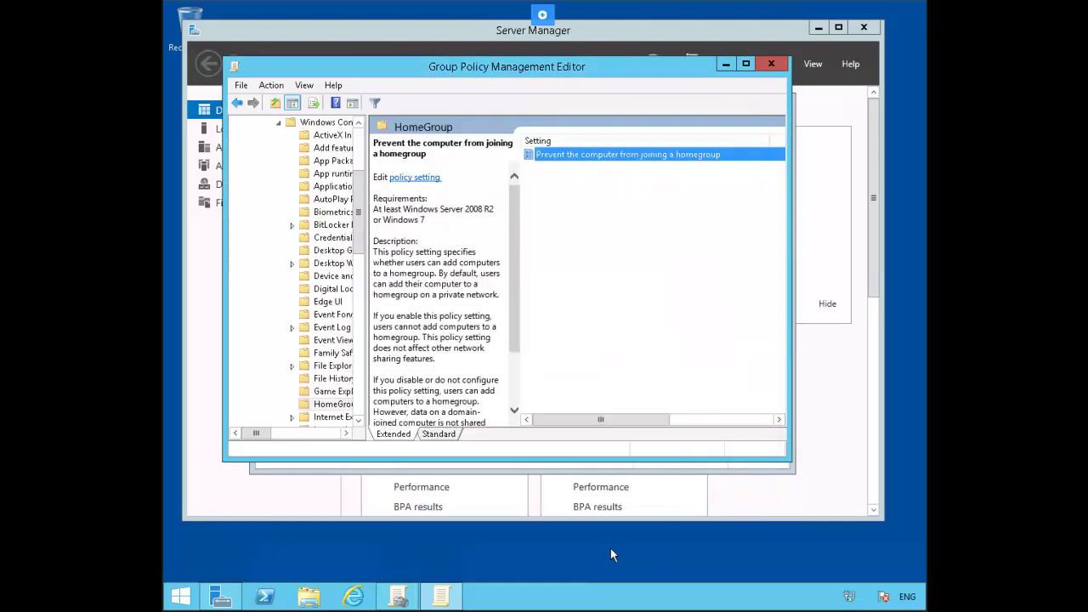
{"action": "left_click", "coordinate": [768, 66]}
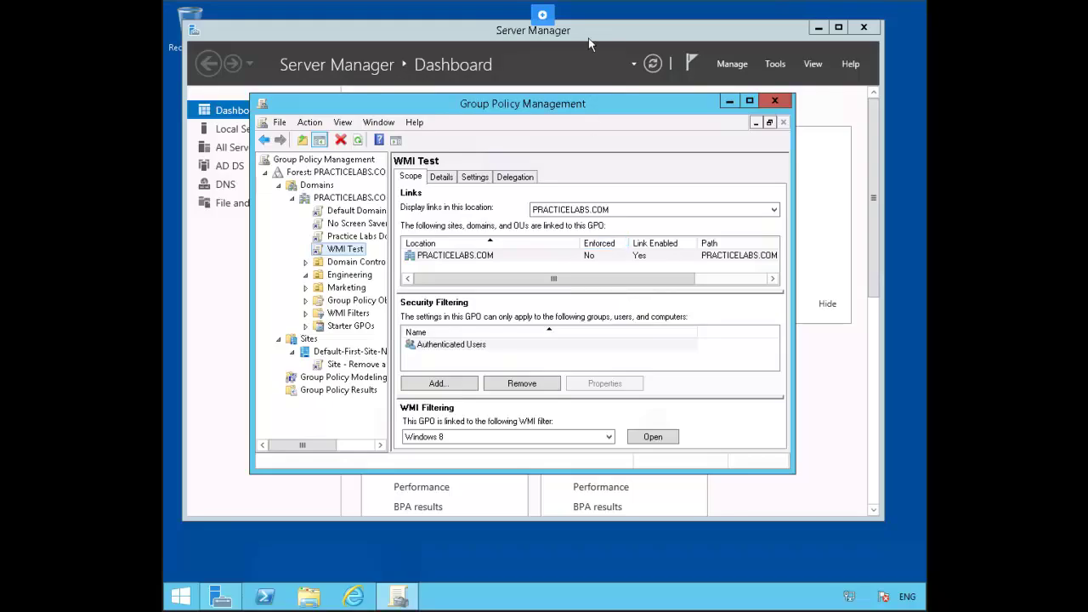
Step: Launch Active Directory Users and Computers from Server Manager's Tools menu
{"action": "left_click", "coordinate": [619, 34]}
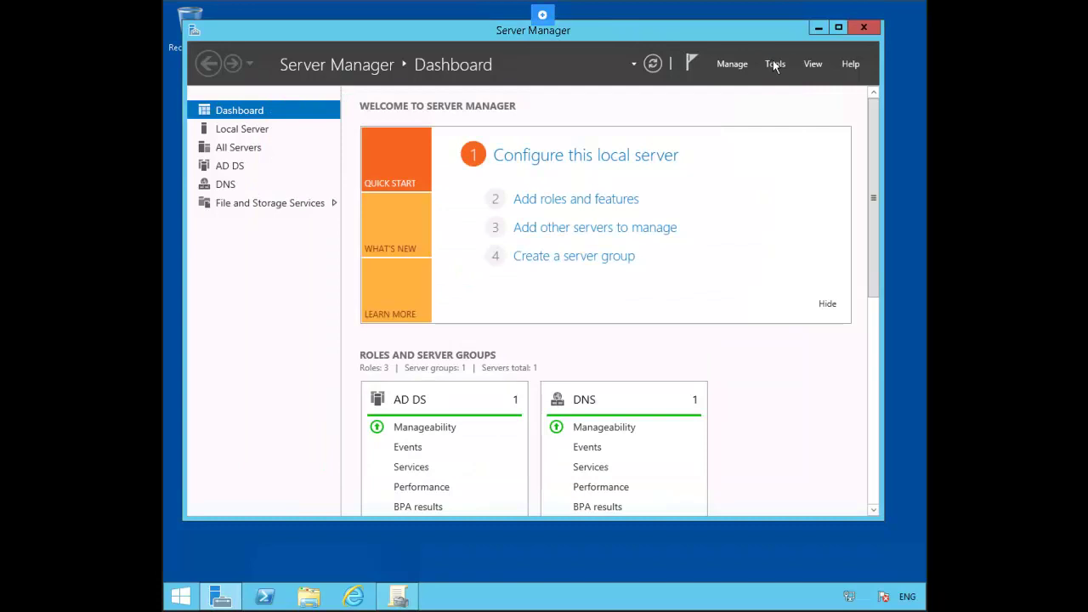
{"action": "left_click", "coordinate": [775, 65]}
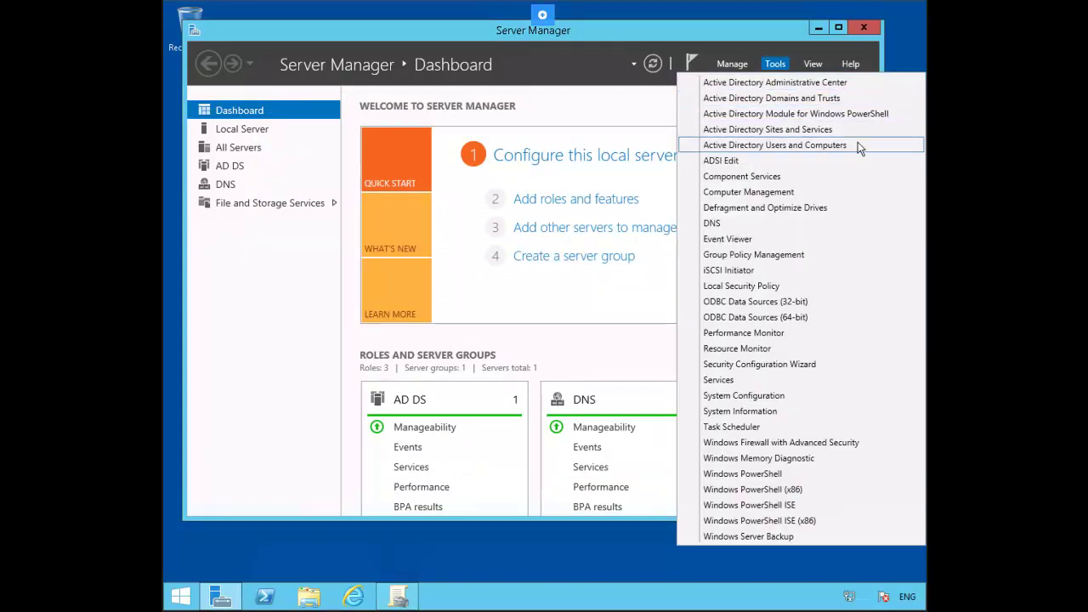
{"action": "left_click", "coordinate": [858, 144]}
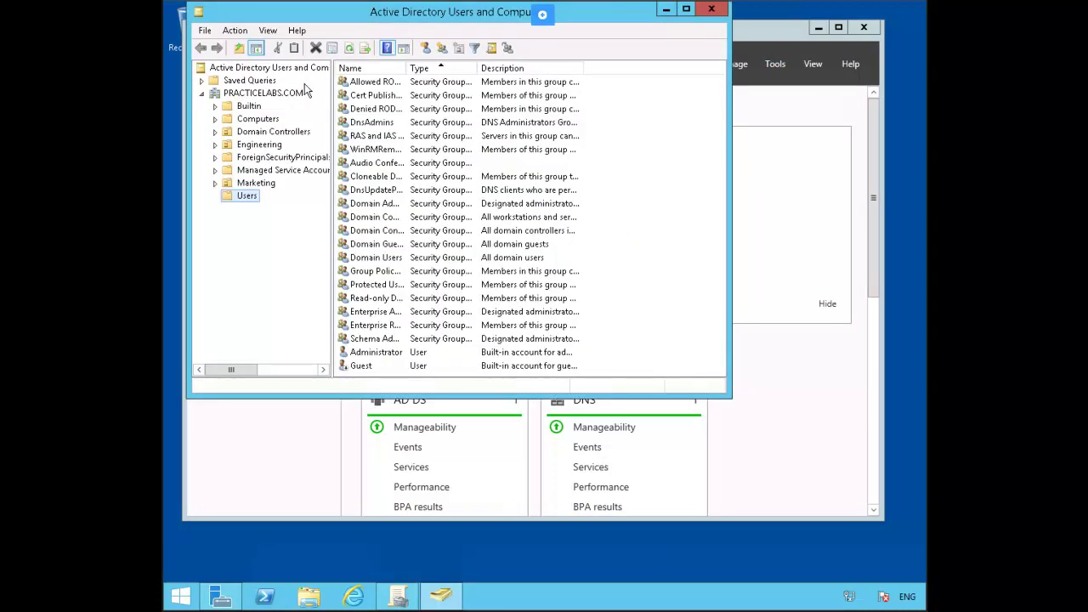
Step: Create an organizational unit named Kiosk under PRACTICELABS.COM
{"action": "right_click", "coordinate": [277, 93]}
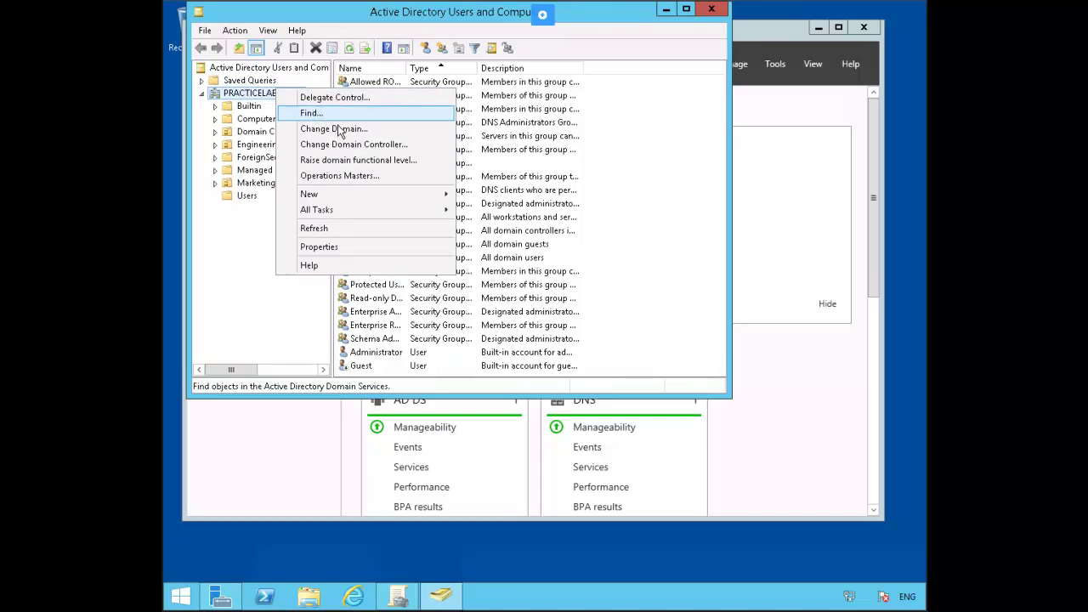
{"action": "mouse_move", "coordinate": [423, 199]}
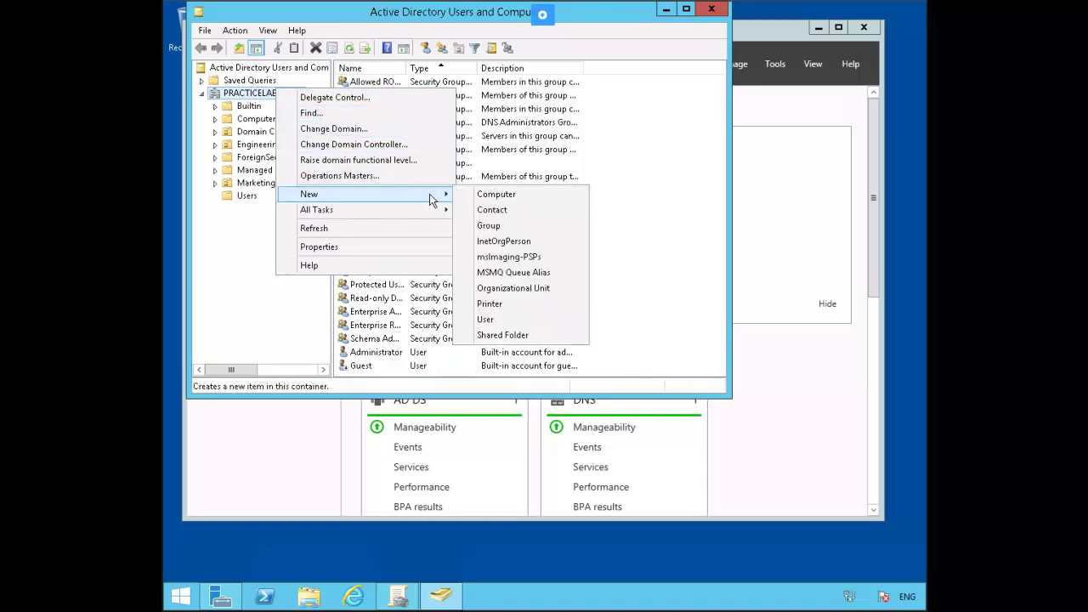
{"action": "left_click", "coordinate": [561, 288]}
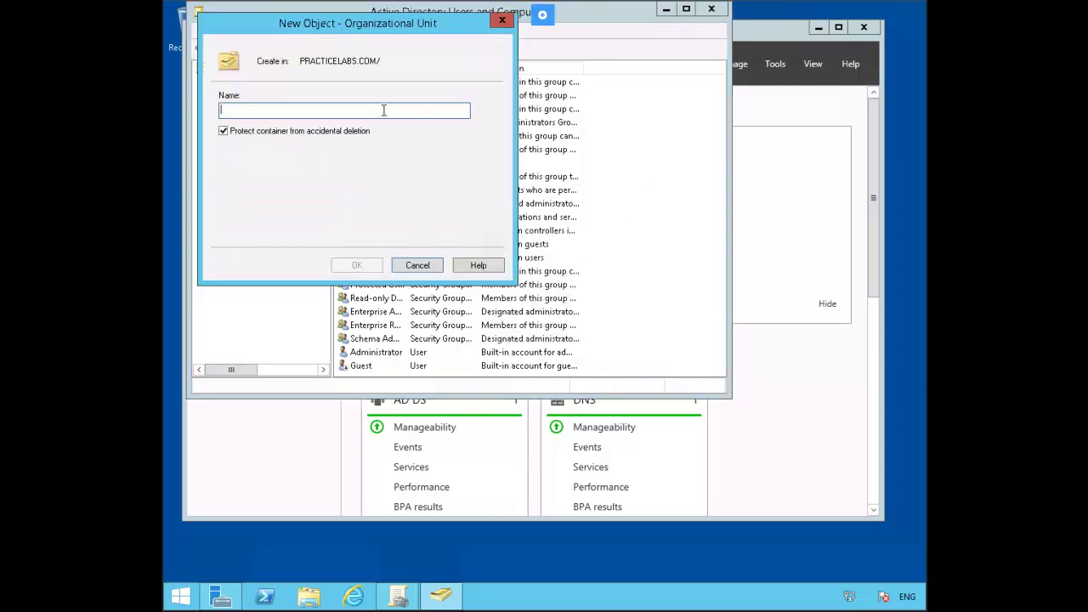
{"action": "type", "text": "Kiosk"}
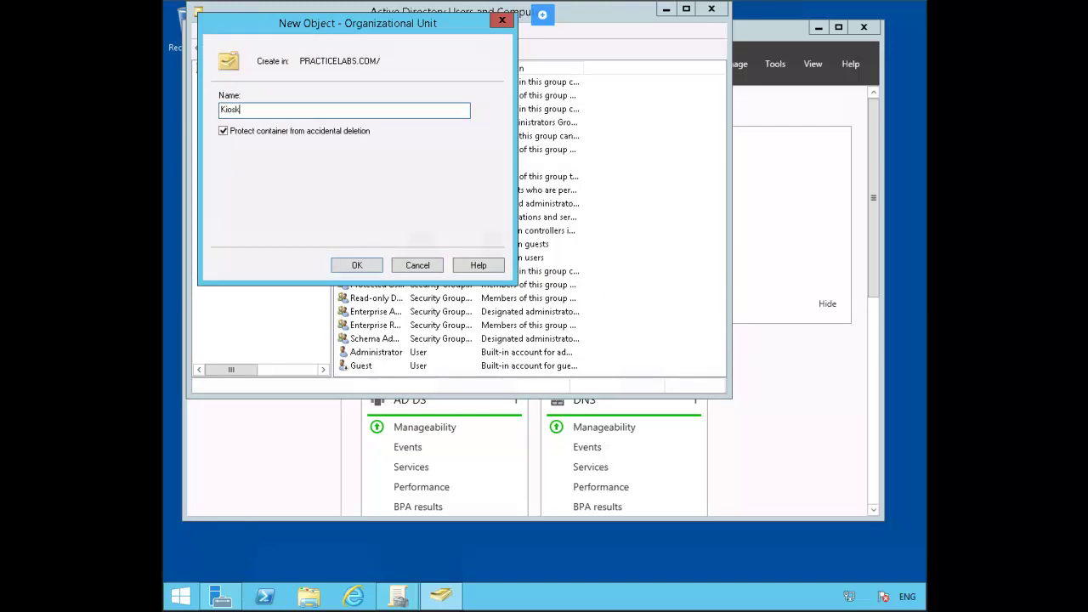
{"action": "key", "text": "Return"}
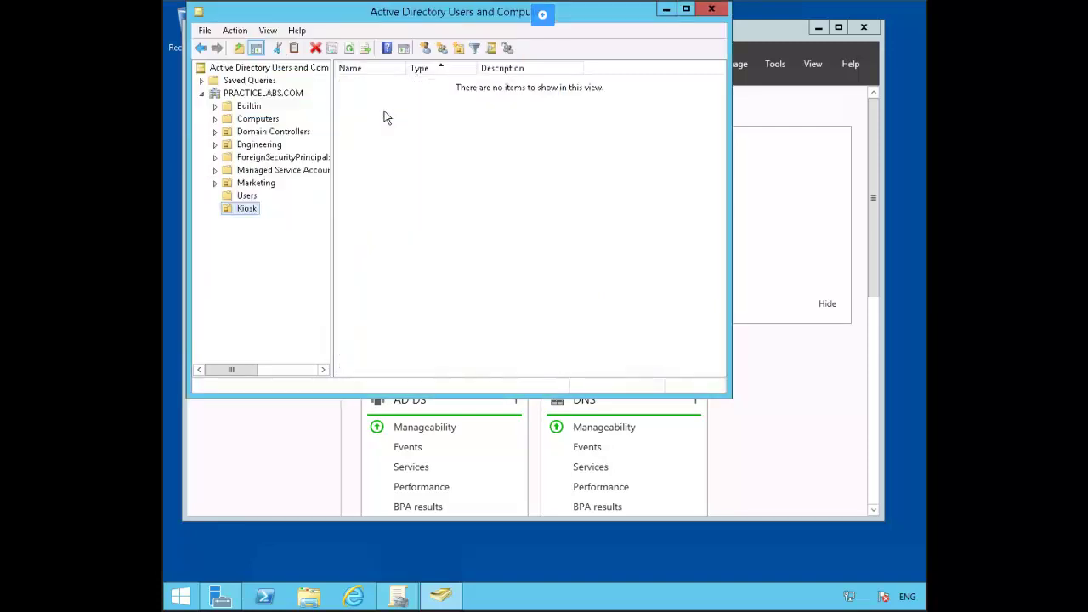
Step: Move the PLABWIN810 computer account into the Kiosk OU and view the Kiosk contents
{"action": "left_click", "coordinate": [257, 119]}
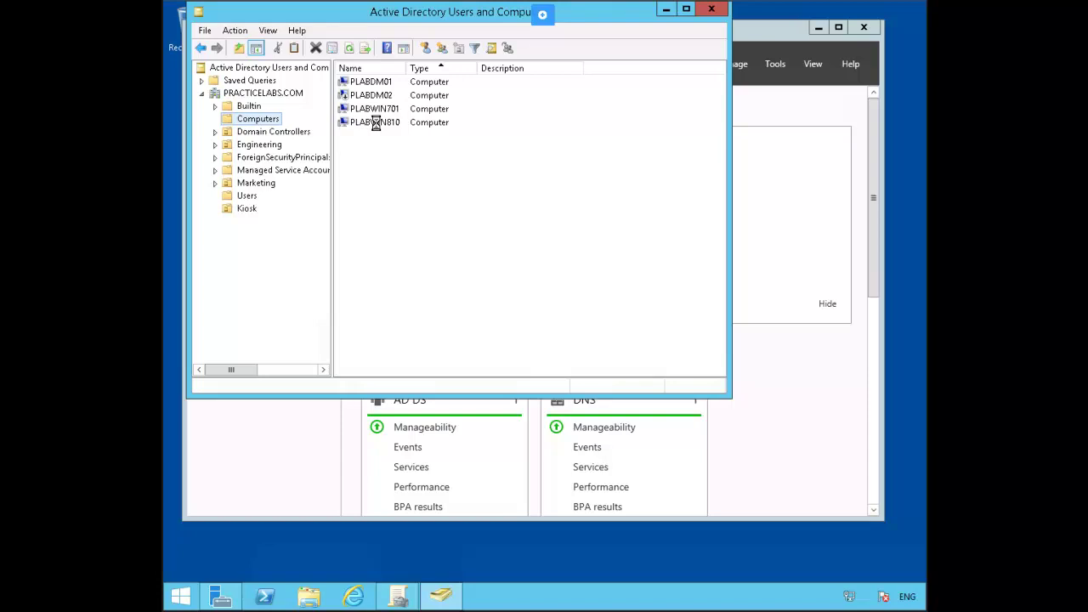
{"action": "right_click", "coordinate": [377, 124]}
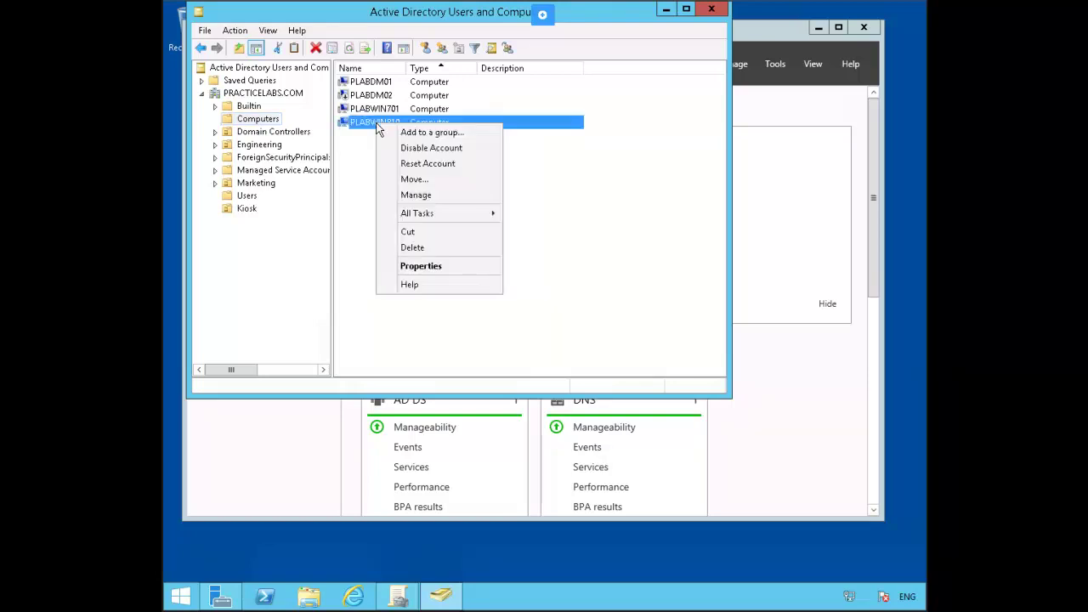
{"action": "left_click", "coordinate": [429, 178]}
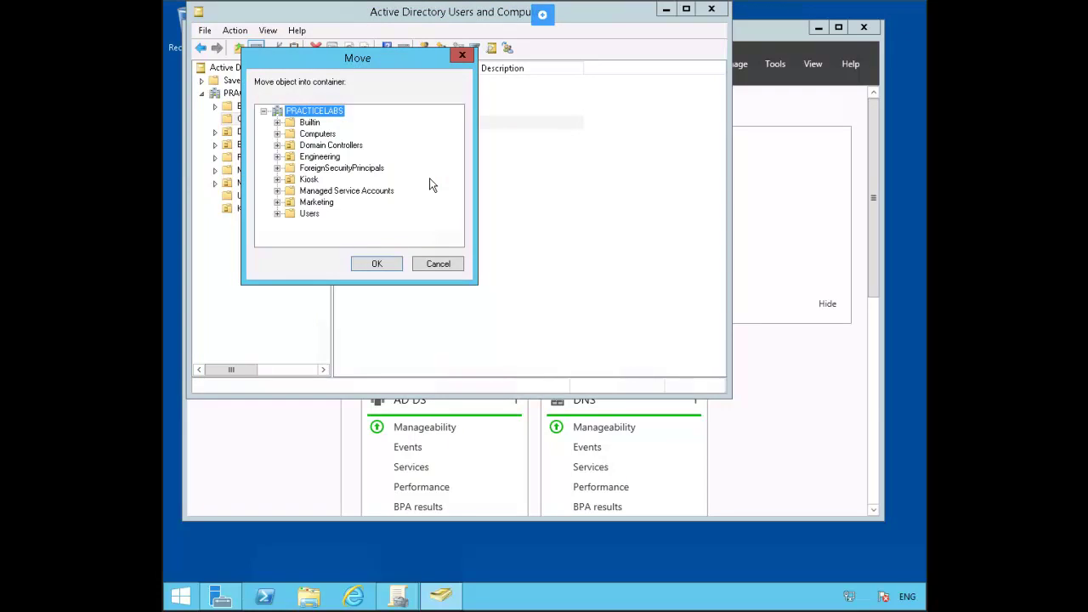
{"action": "left_click", "coordinate": [308, 180]}
{"action": "left_click", "coordinate": [378, 264]}
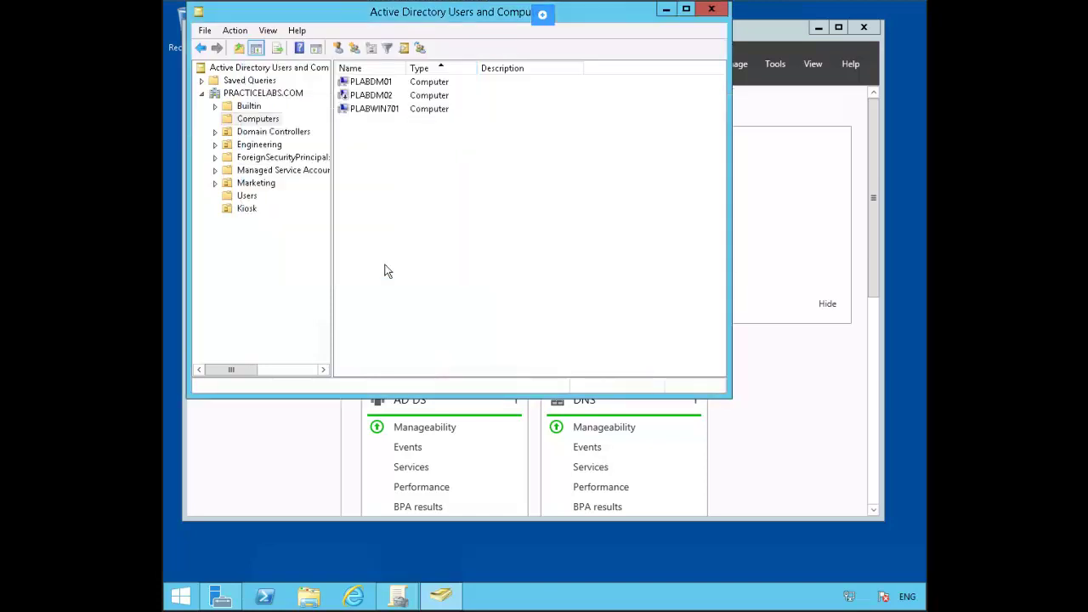
{"action": "left_click", "coordinate": [250, 212]}
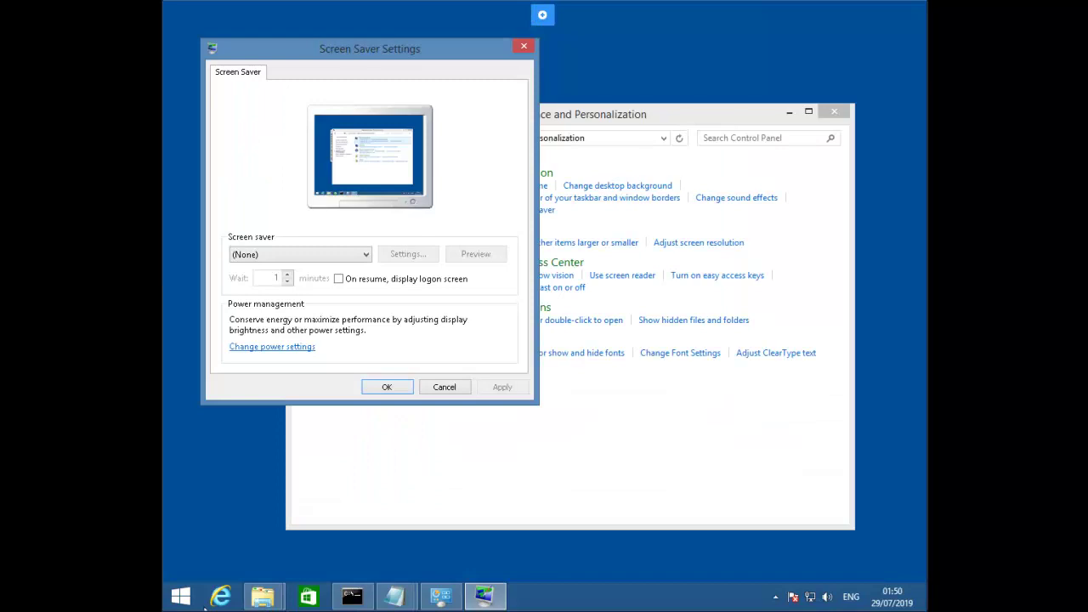
Step: Disconnect the Windows 8.1 client session from the Start screen's account and power options
{"action": "left_click", "coordinate": [181, 598]}
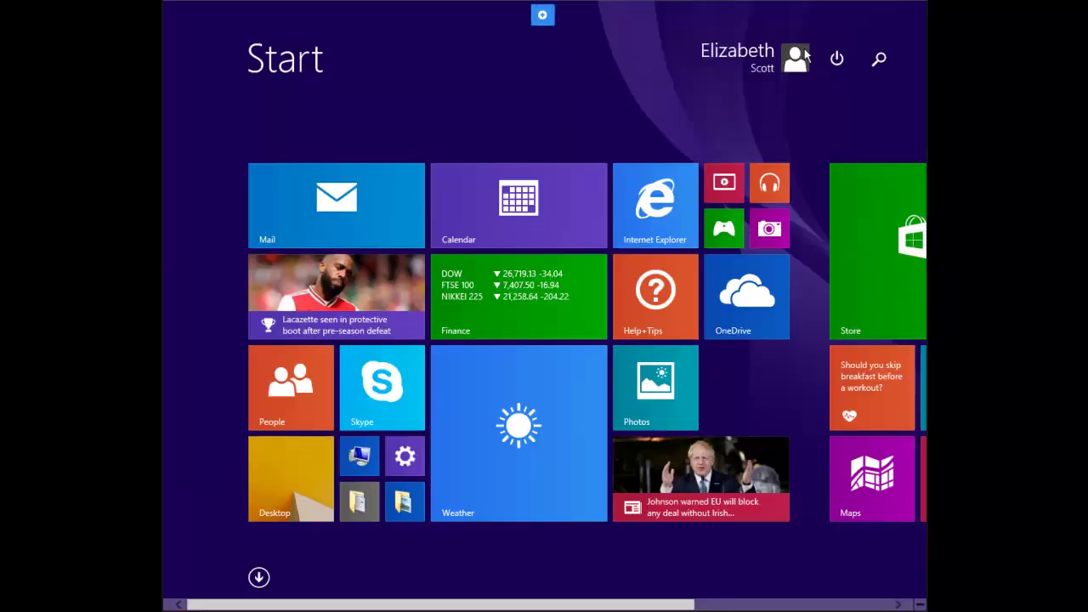
{"action": "left_click", "coordinate": [837, 59]}
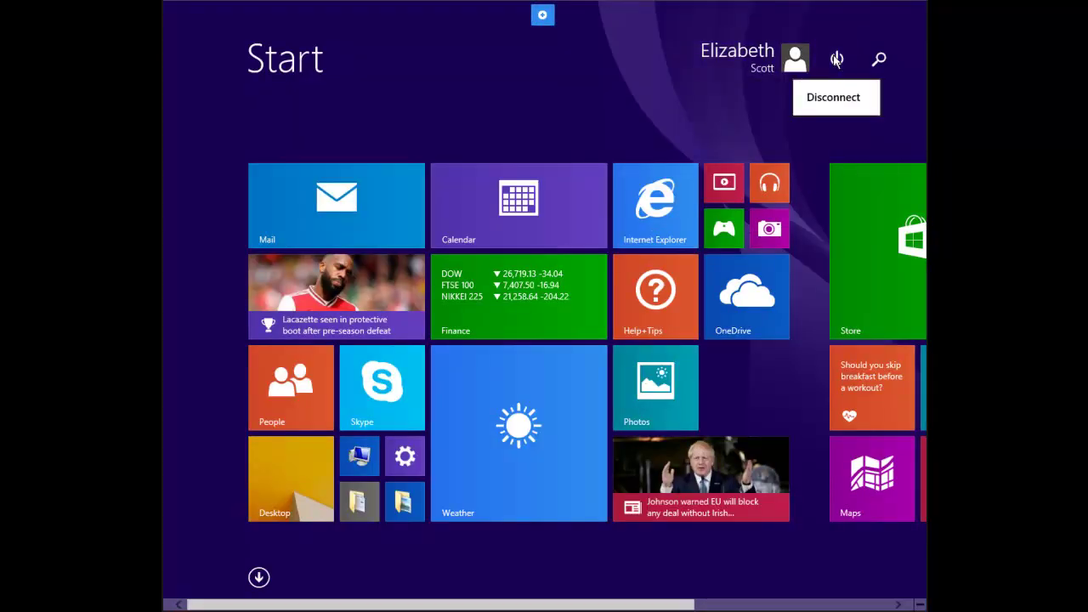
{"action": "left_click", "coordinate": [778, 63]}
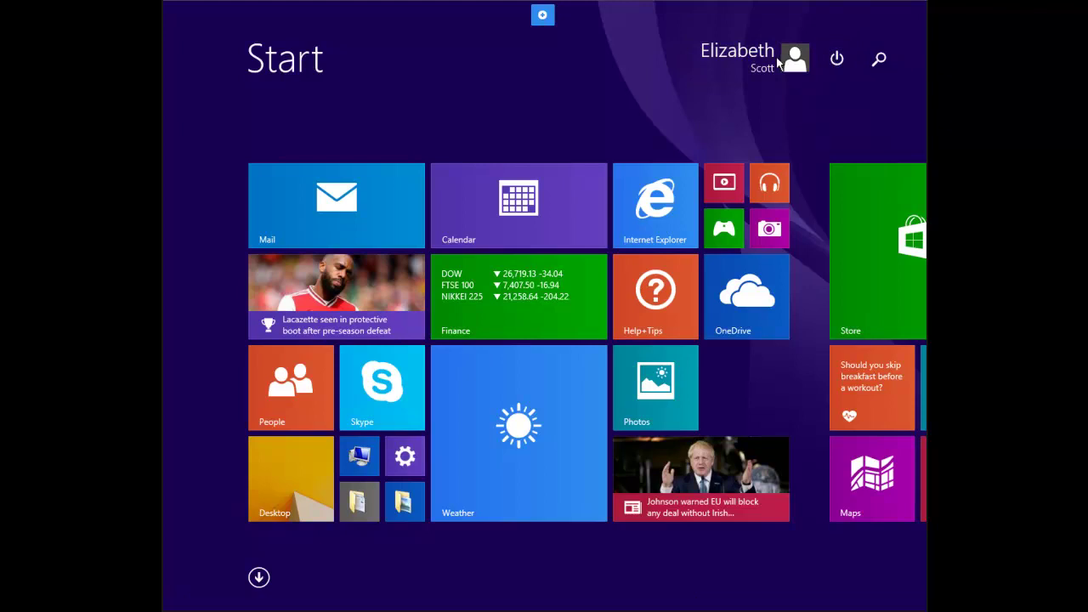
{"action": "left_click", "coordinate": [778, 64]}
{"action": "left_click", "coordinate": [837, 58]}
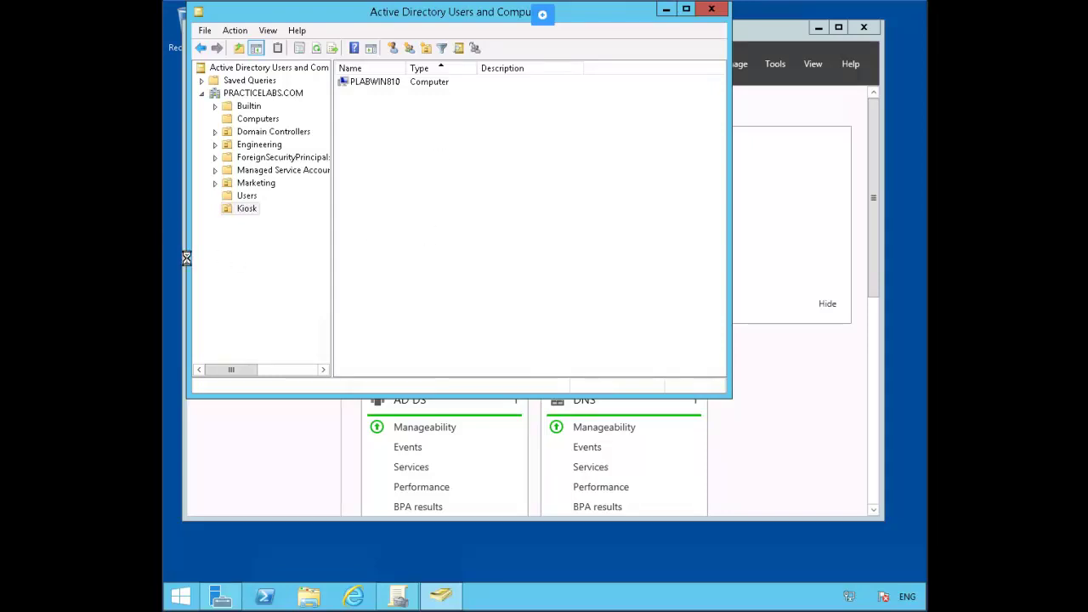
Step: Delete the 'Site - Remove all items on desktop' GPO link from the site
{"action": "left_click", "coordinate": [397, 597]}
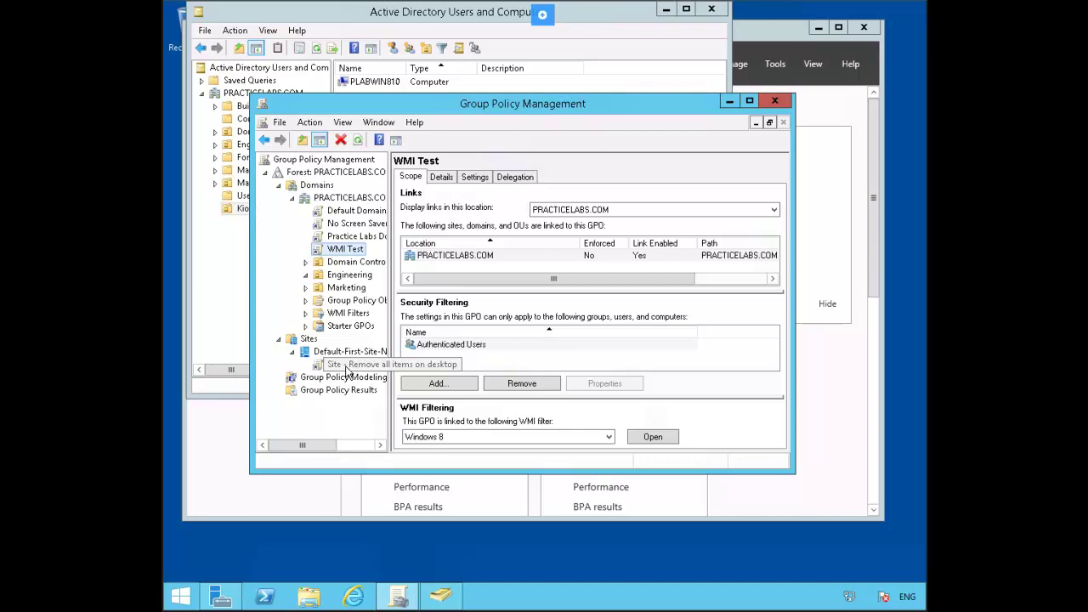
{"action": "right_click", "coordinate": [346, 369]}
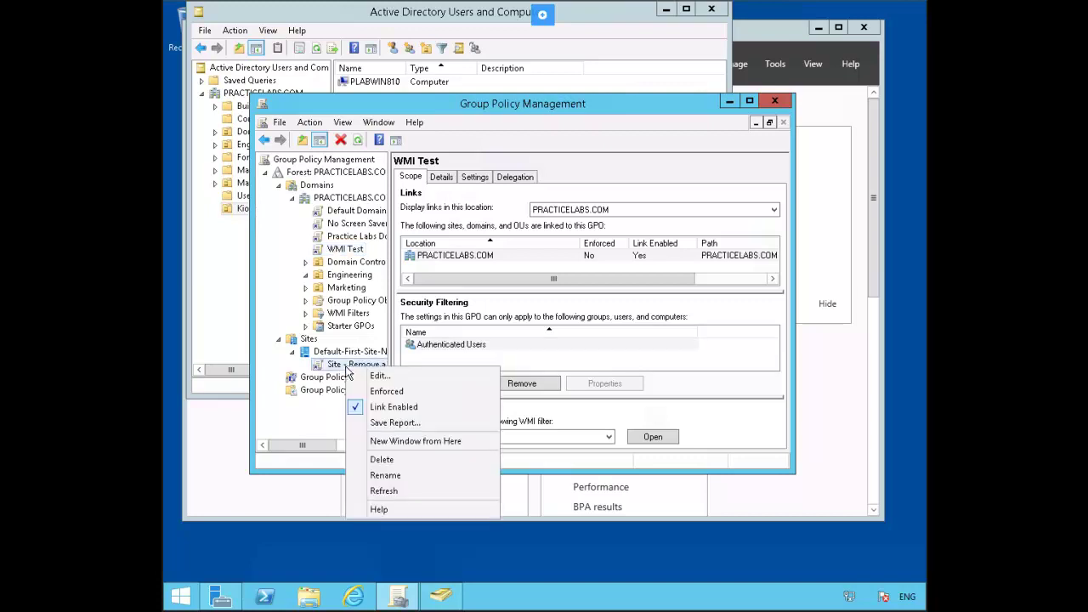
{"action": "left_click", "coordinate": [408, 459]}
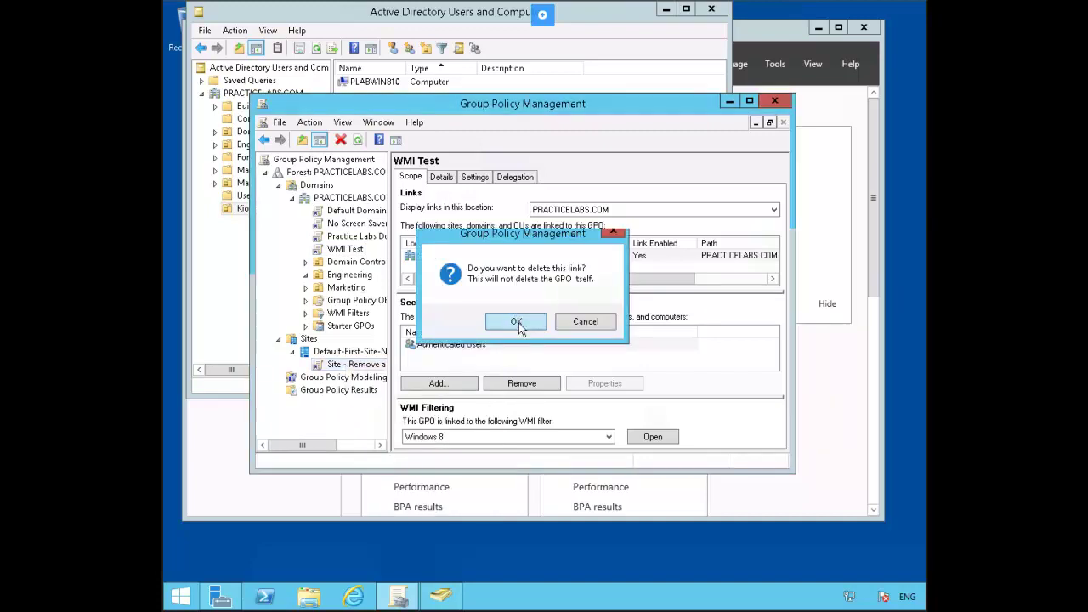
{"action": "left_click", "coordinate": [513, 320]}
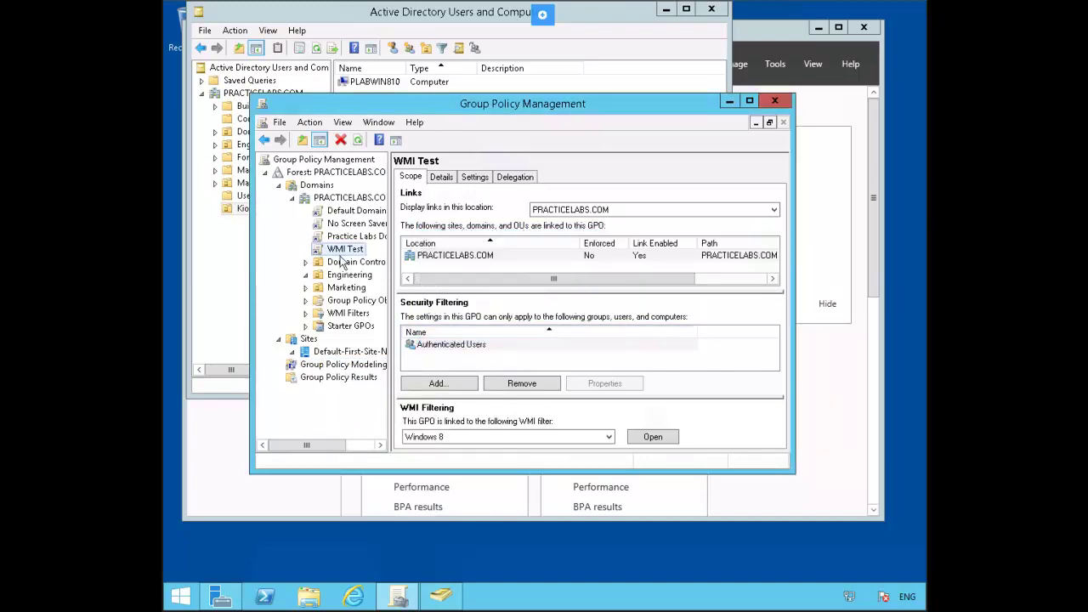
Step: Refresh the domain tree so the Kiosk OU appears, dismissing the warning
{"action": "left_click", "coordinate": [358, 141]}
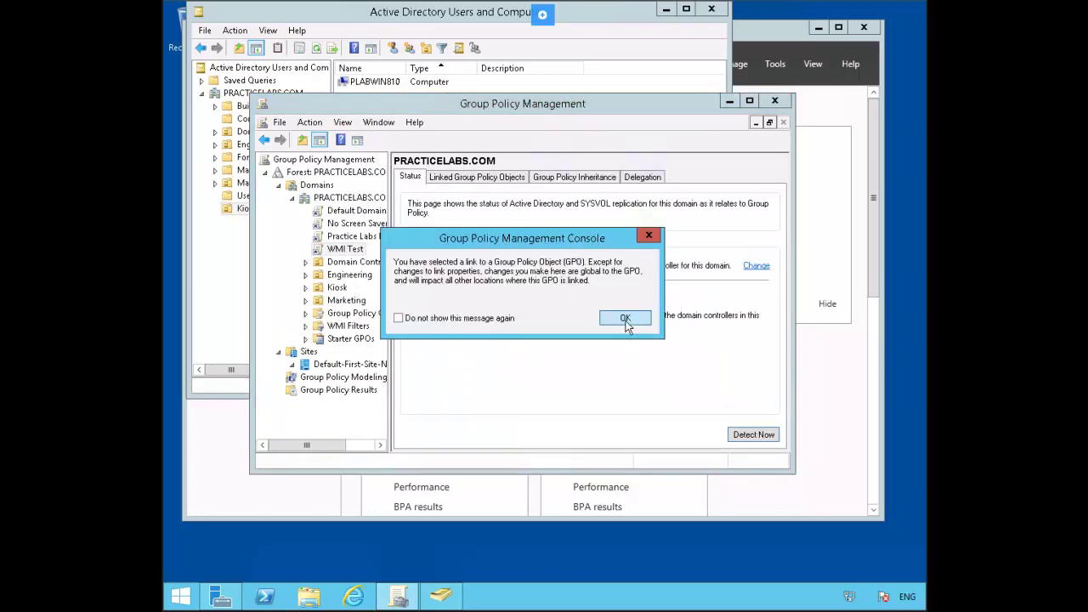
{"action": "left_click", "coordinate": [624, 319]}
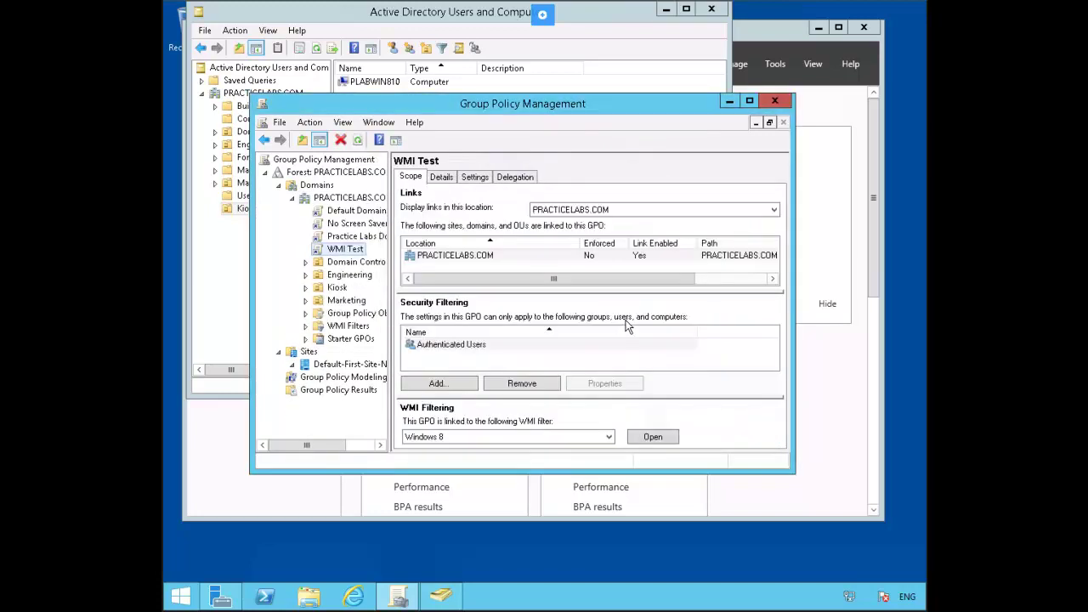
{"action": "right_click", "coordinate": [336, 290]}
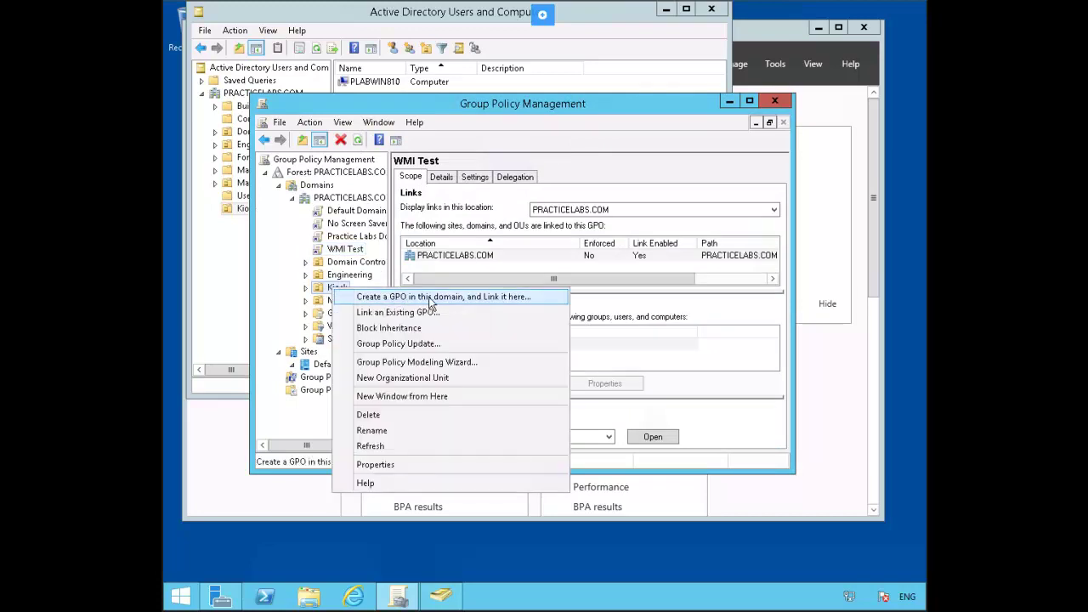
Step: Create a GPO named 'Loopback Processing' linked to the Kiosk OU and view Kiosk's linked GPOs
{"action": "left_click", "coordinate": [533, 297]}
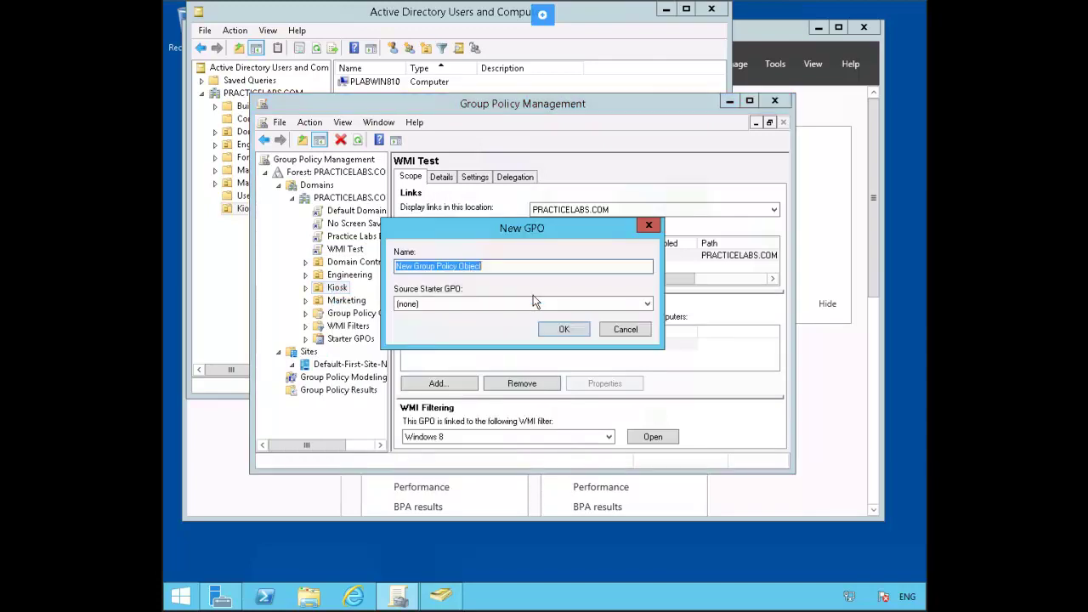
{"action": "type", "text": "Loopback"}
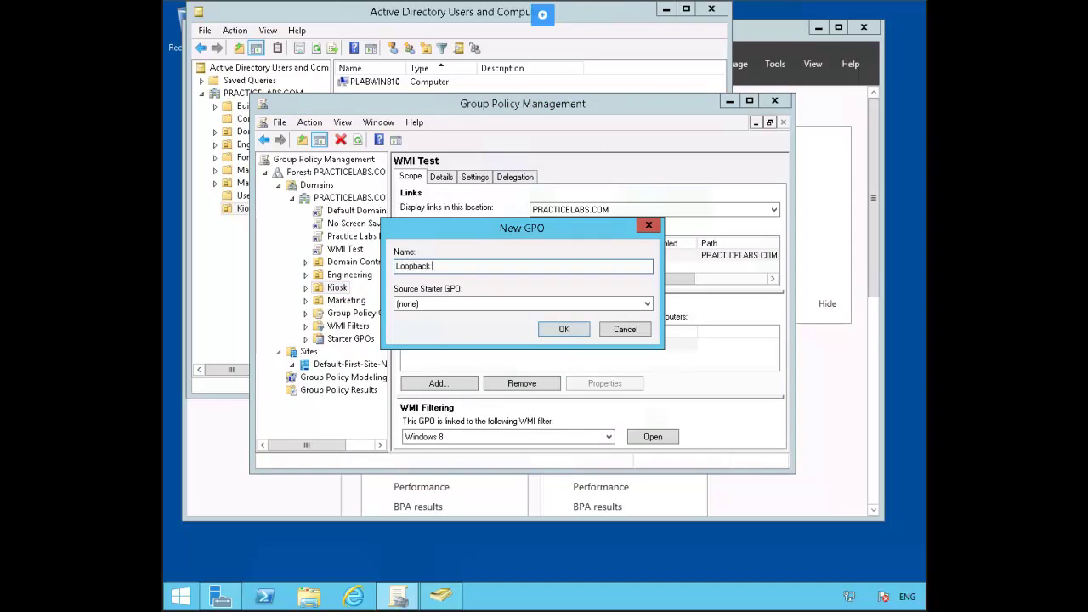
{"action": "type", "text": " Processing"}
{"action": "key", "text": "Return"}
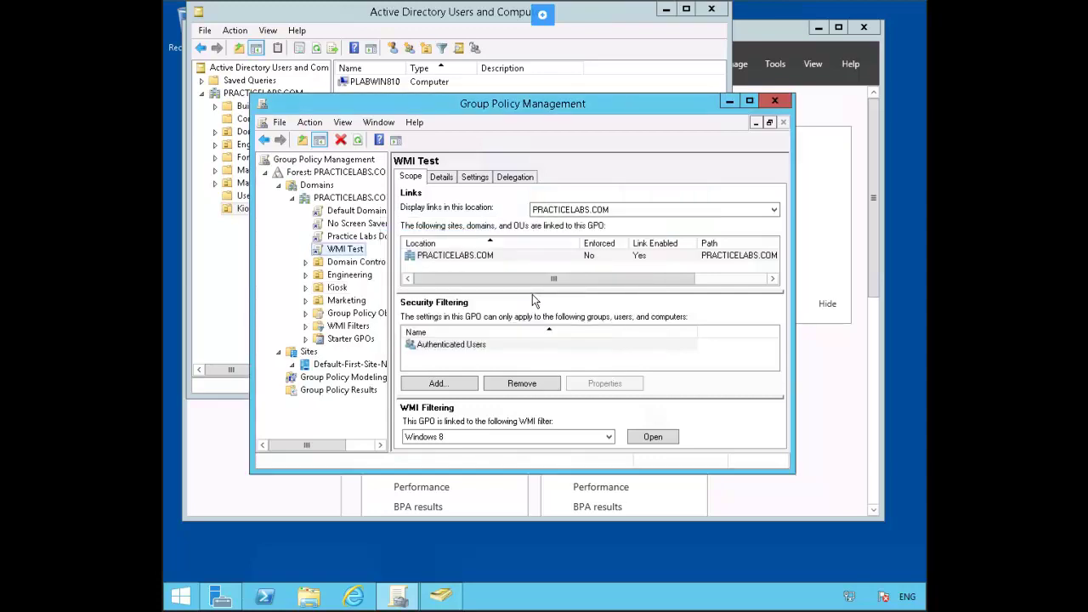
{"action": "left_click", "coordinate": [335, 289]}
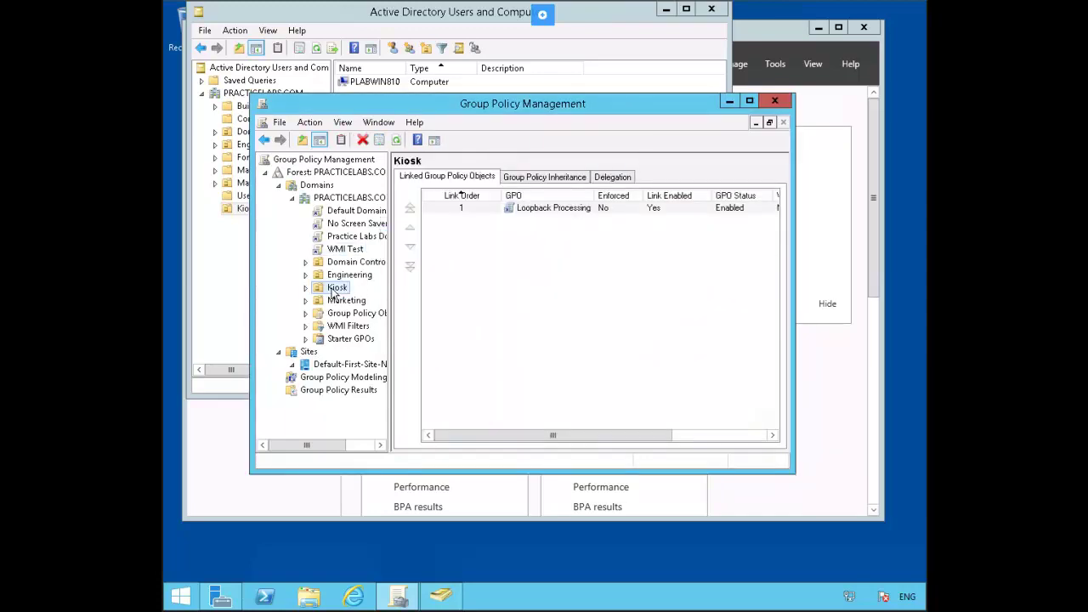
{"action": "right_click", "coordinate": [540, 208]}
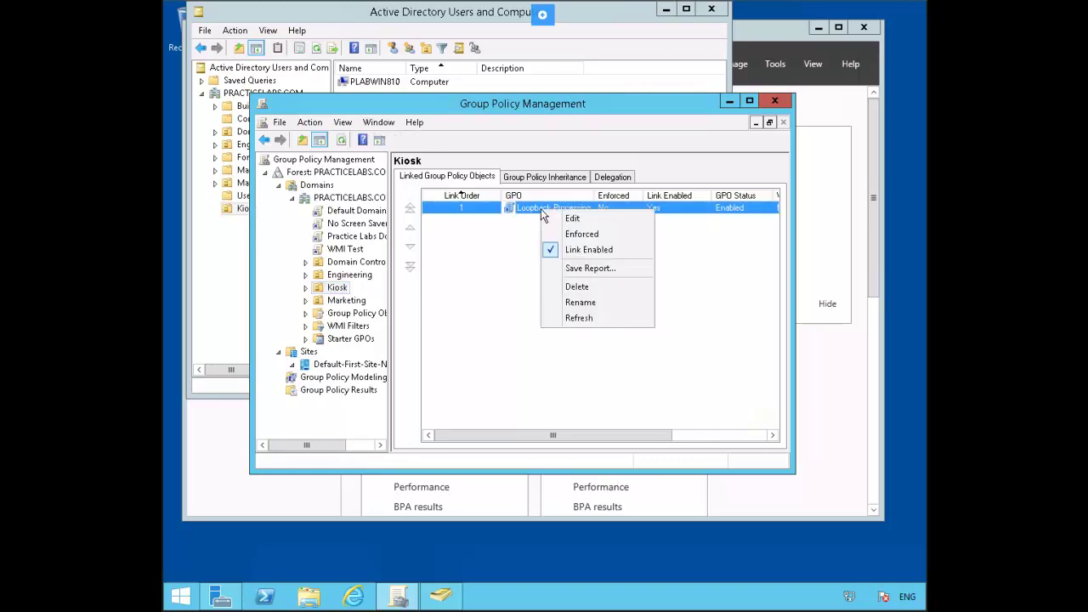
Step: Edit the Loopback Processing GPO and browse to Computer Configuration > Administrative Templates > System > Group Policy
{"action": "left_click", "coordinate": [584, 220]}
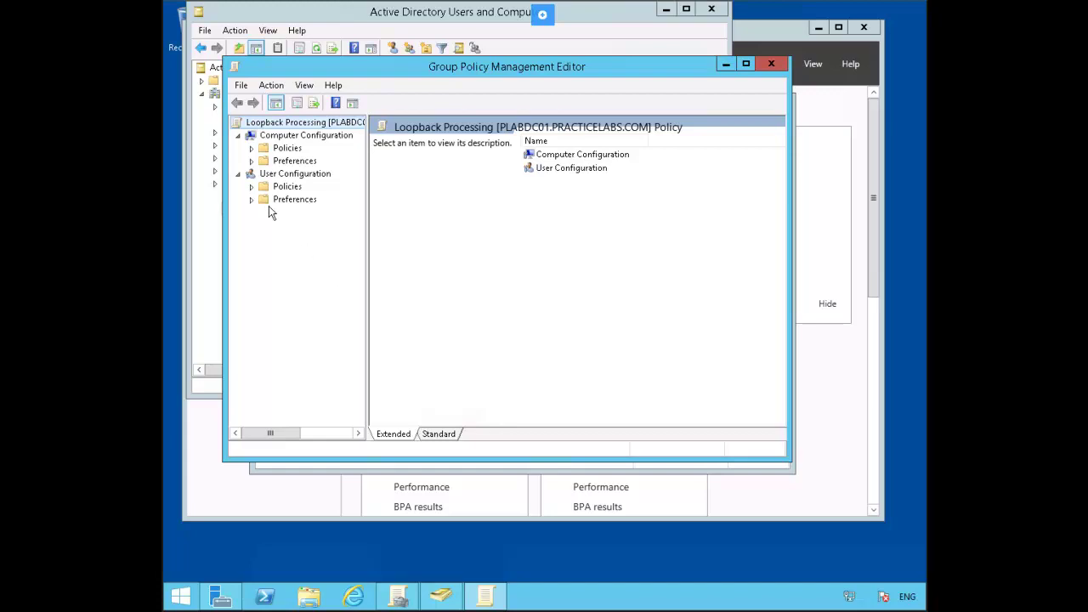
{"action": "left_click", "coordinate": [250, 148]}
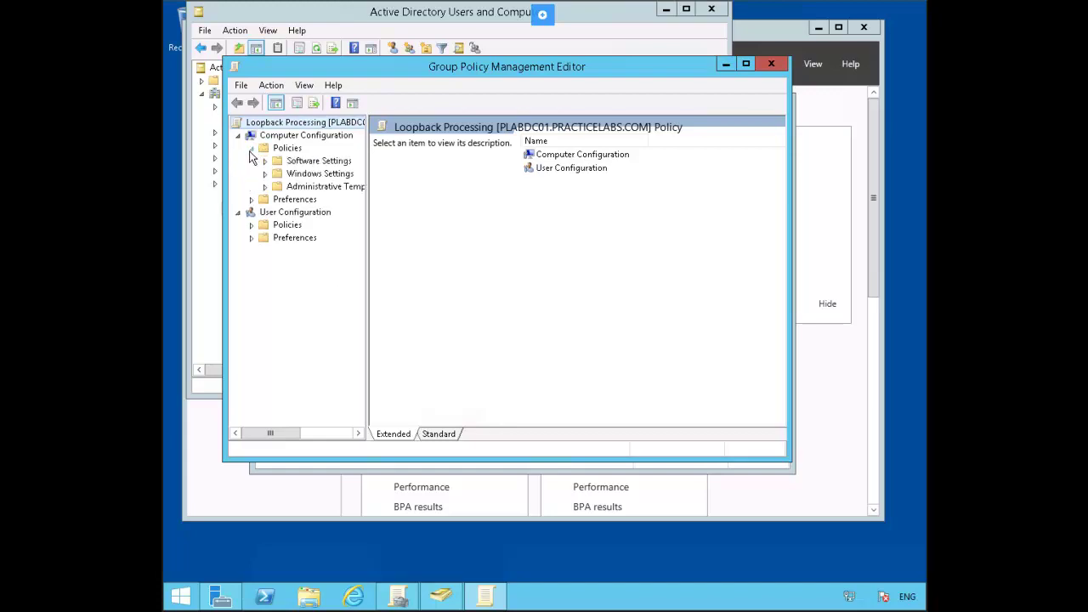
{"action": "left_click", "coordinate": [264, 187]}
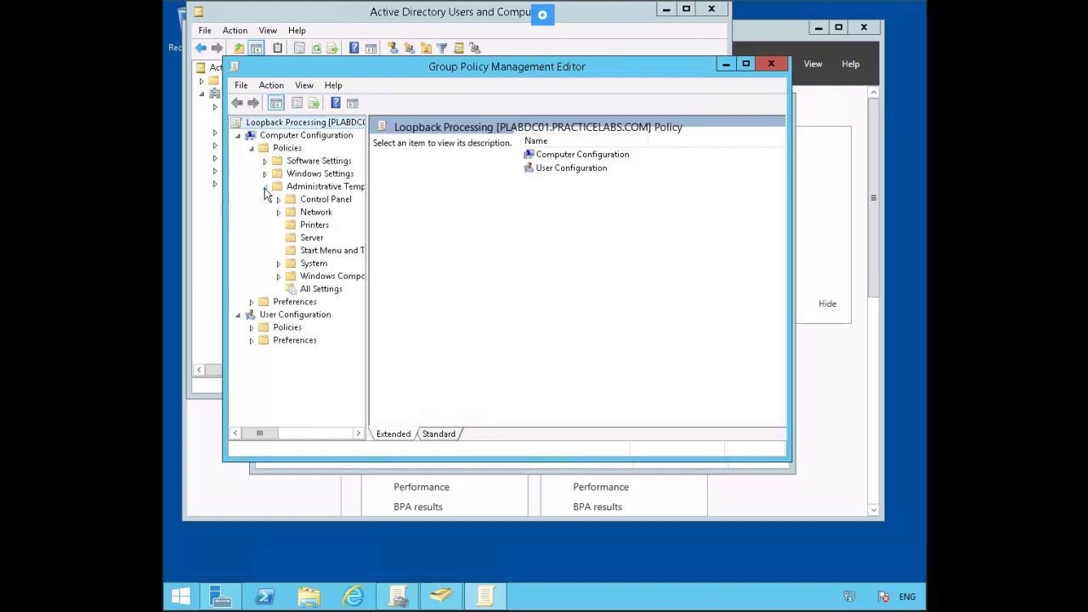
{"action": "left_click", "coordinate": [278, 265]}
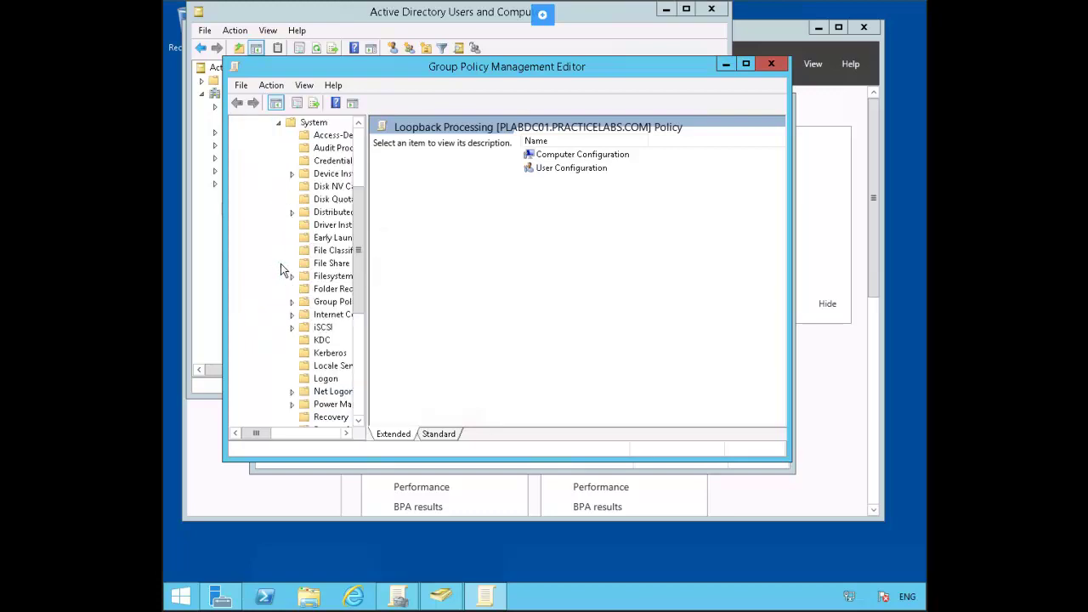
{"action": "left_click", "coordinate": [324, 304]}
{"action": "scroll", "coordinate": [322, 310], "scroll_direction": "down", "scroll_amount": 5}
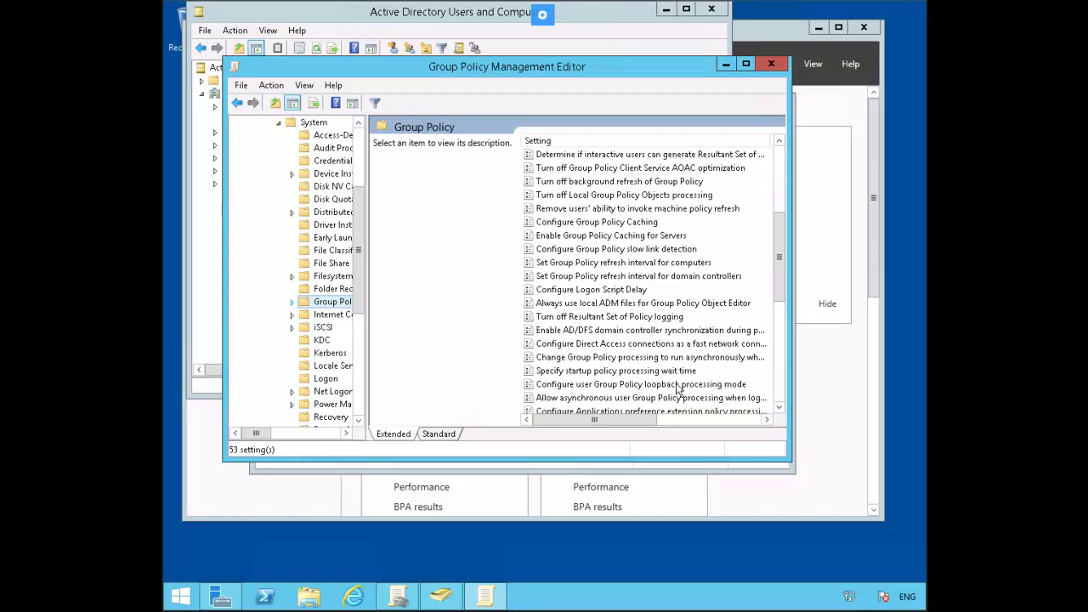
Step: Enable user Group Policy loopback processing mode set to Replace, then close the editor
{"action": "right_click", "coordinate": [712, 385]}
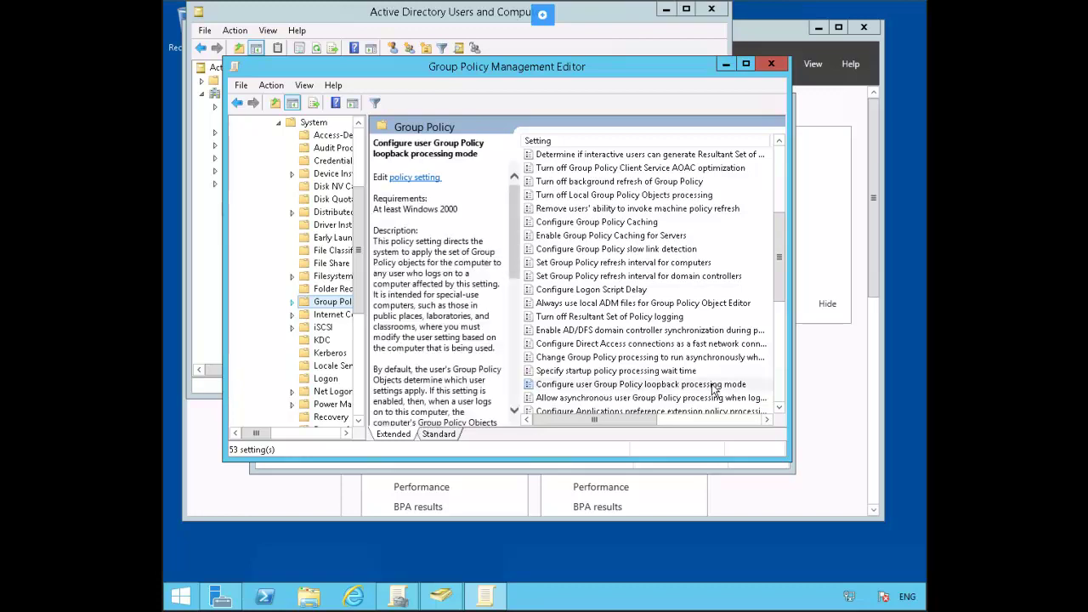
{"action": "left_click", "coordinate": [744, 395]}
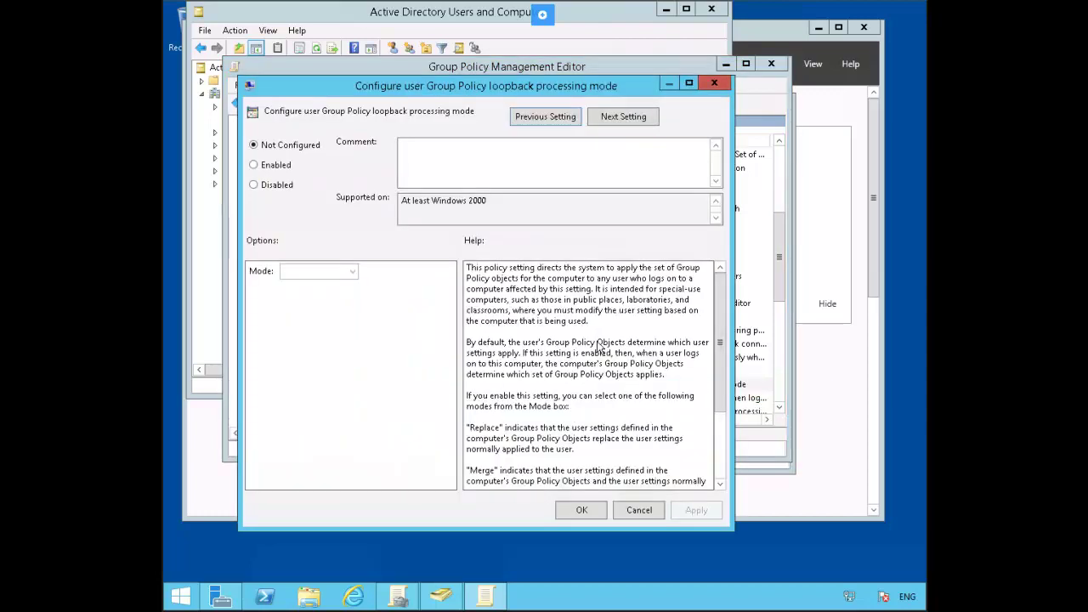
{"action": "left_click", "coordinate": [269, 165]}
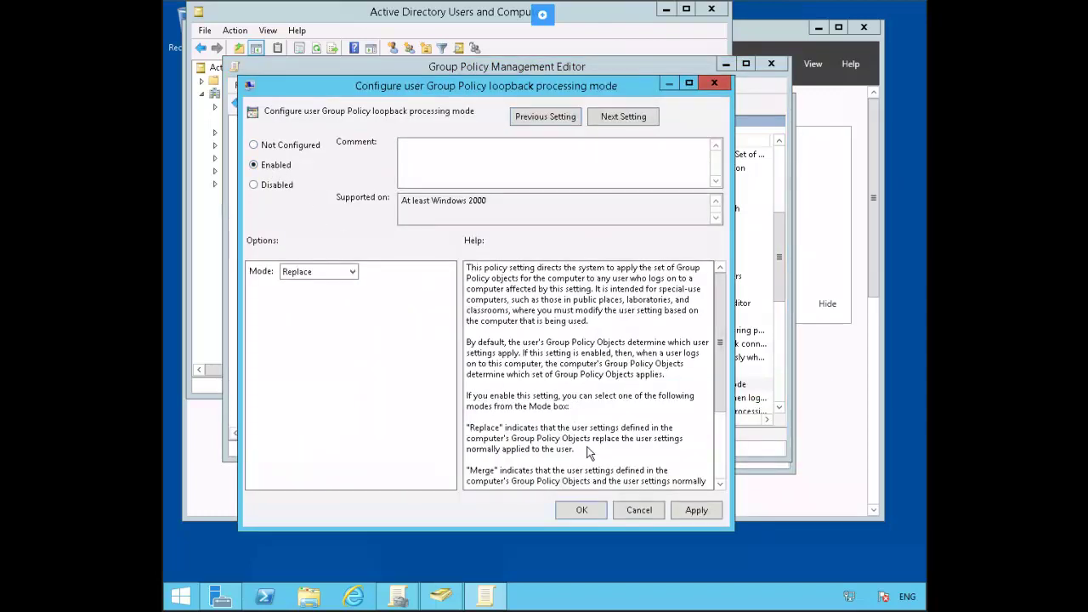
{"action": "left_click", "coordinate": [582, 510]}
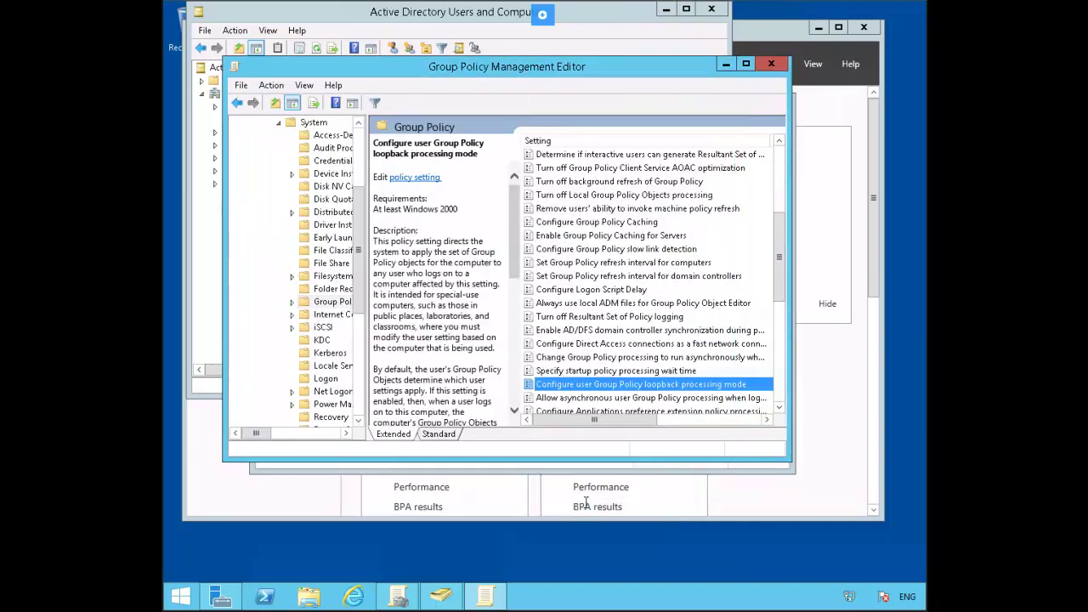
{"action": "left_click", "coordinate": [771, 64]}
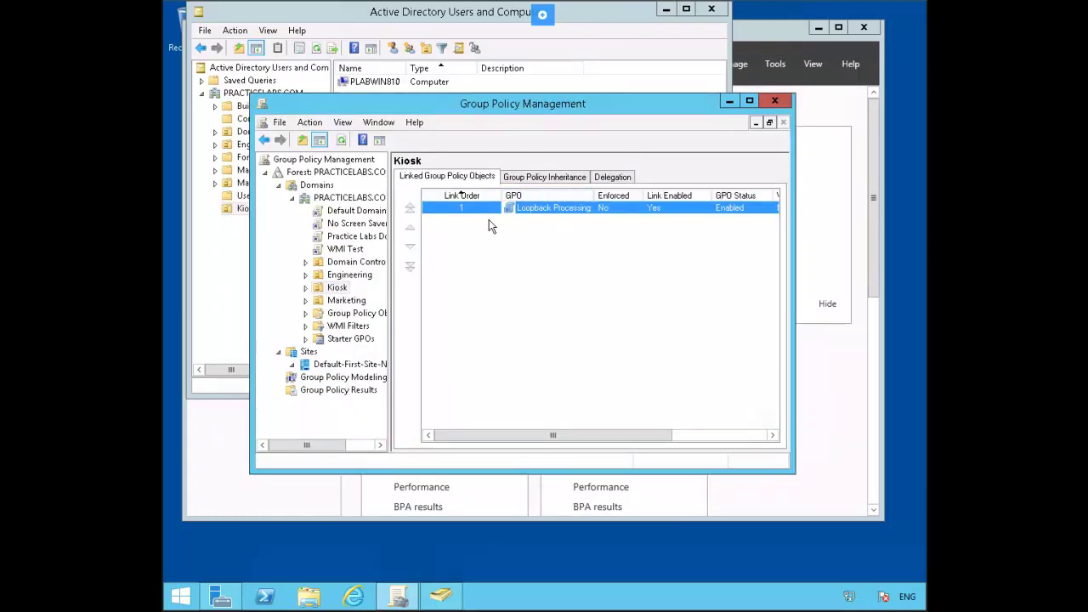
Step: Link the existing 'OU Prohibit Access to Control Panel' GPO to the Engineering OU
{"action": "right_click", "coordinate": [349, 277]}
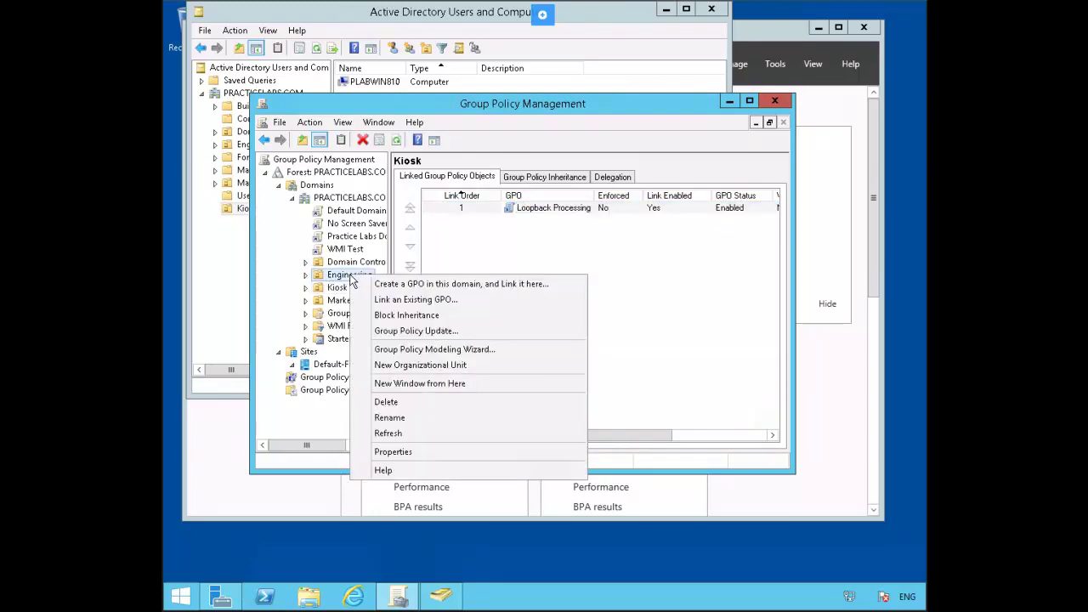
{"action": "left_click", "coordinate": [466, 306]}
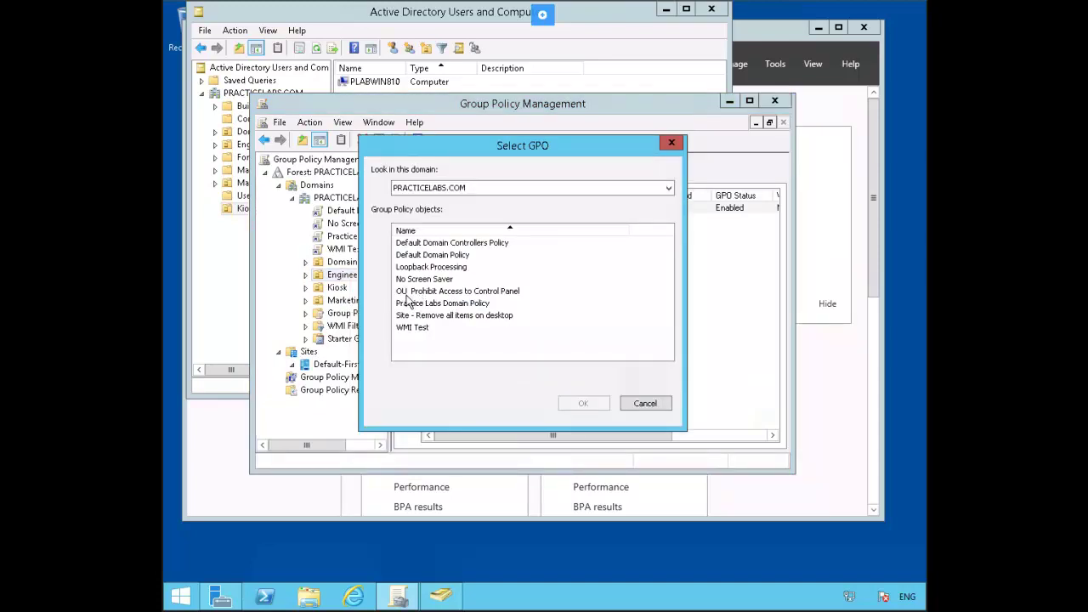
{"action": "left_click", "coordinate": [485, 292]}
{"action": "left_click", "coordinate": [583, 403]}
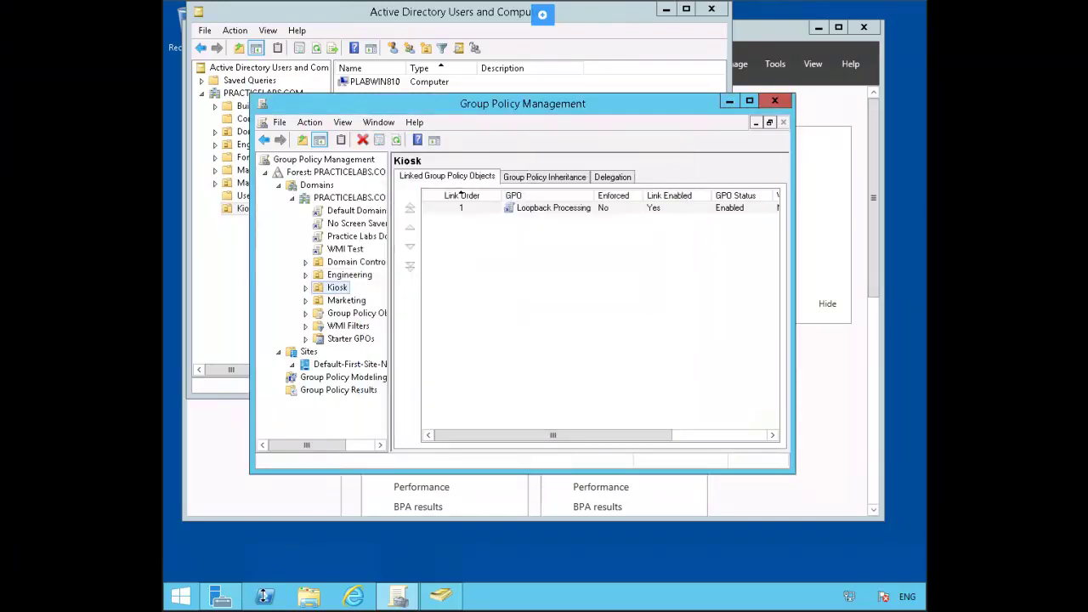
Step: Run gpupdate /force in Windows PowerShell ISE, then switch to the Windows 8.1 client
{"action": "mouse_move", "coordinate": [264, 600]}
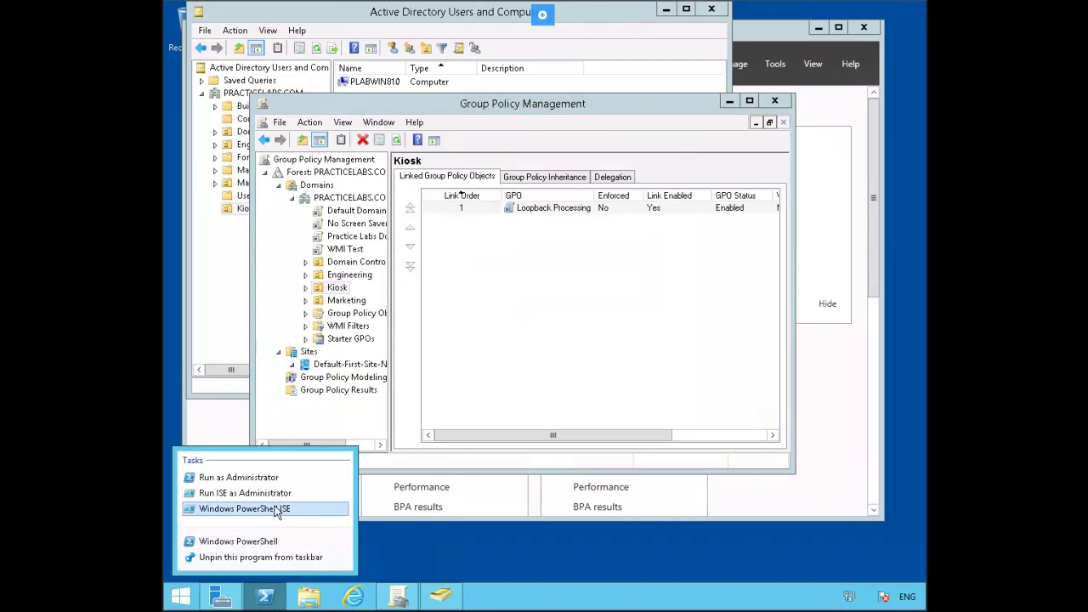
{"action": "left_click", "coordinate": [280, 508]}
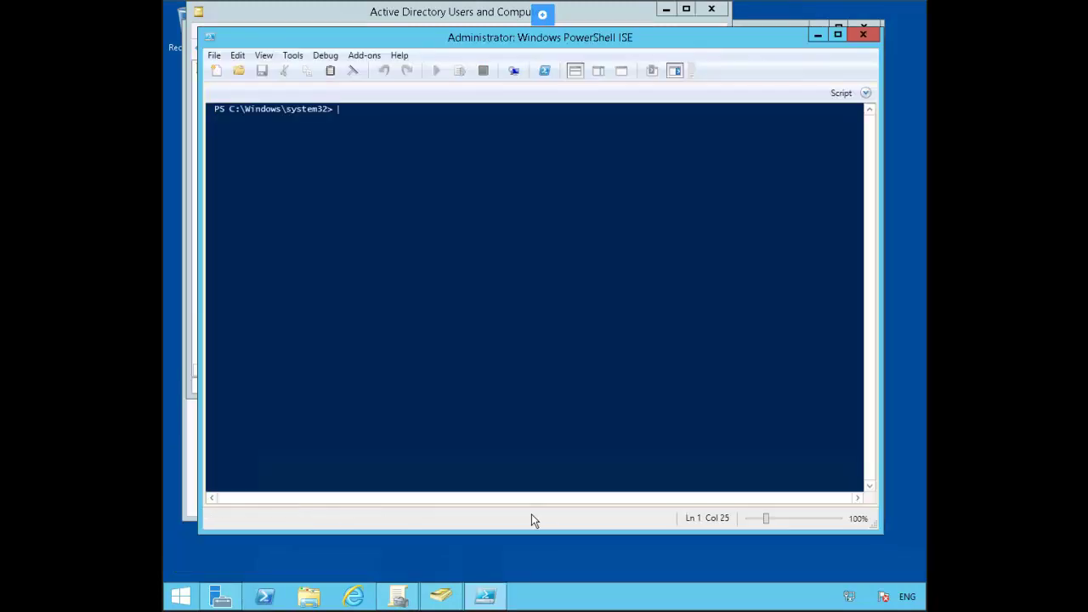
{"action": "type", "text": "gp"}
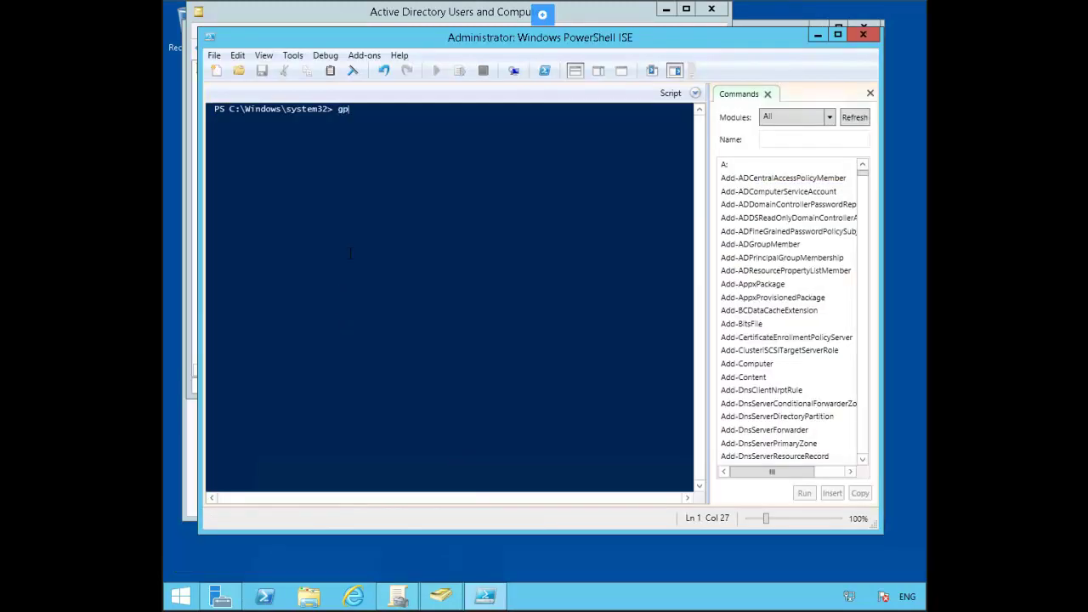
{"action": "type", "text": "update /for"}
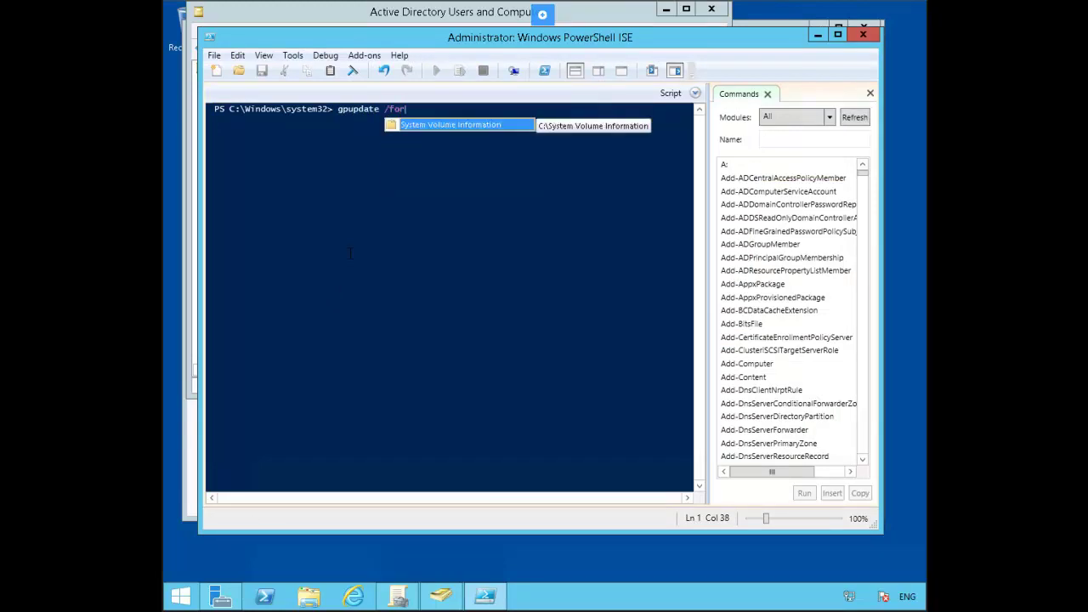
{"action": "type", "text": "ce"}
{"action": "key", "text": "Return"}
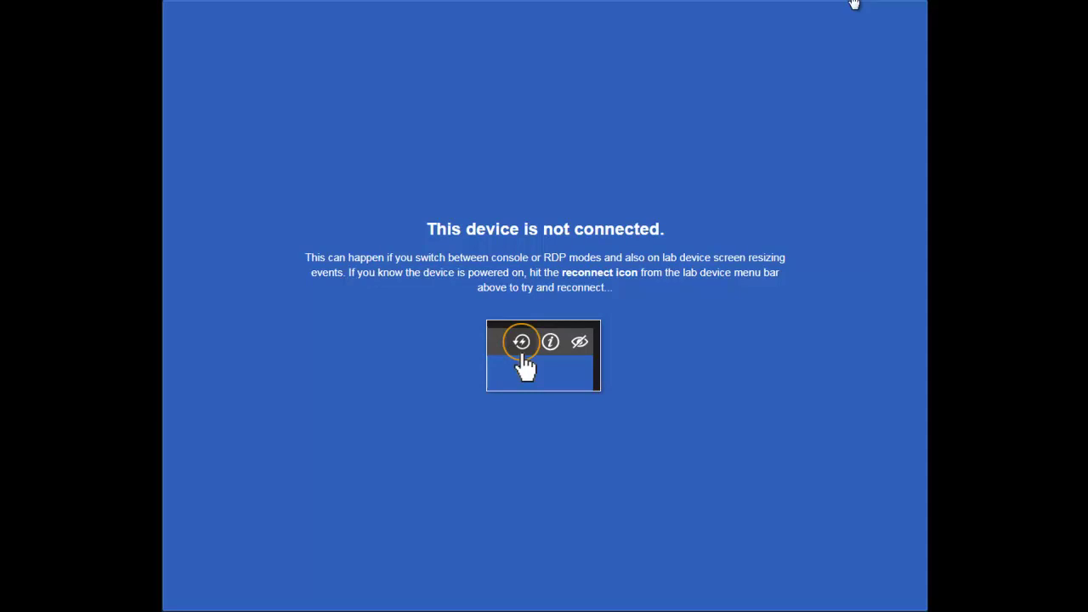
{"action": "left_click", "coordinate": [863, 3]}
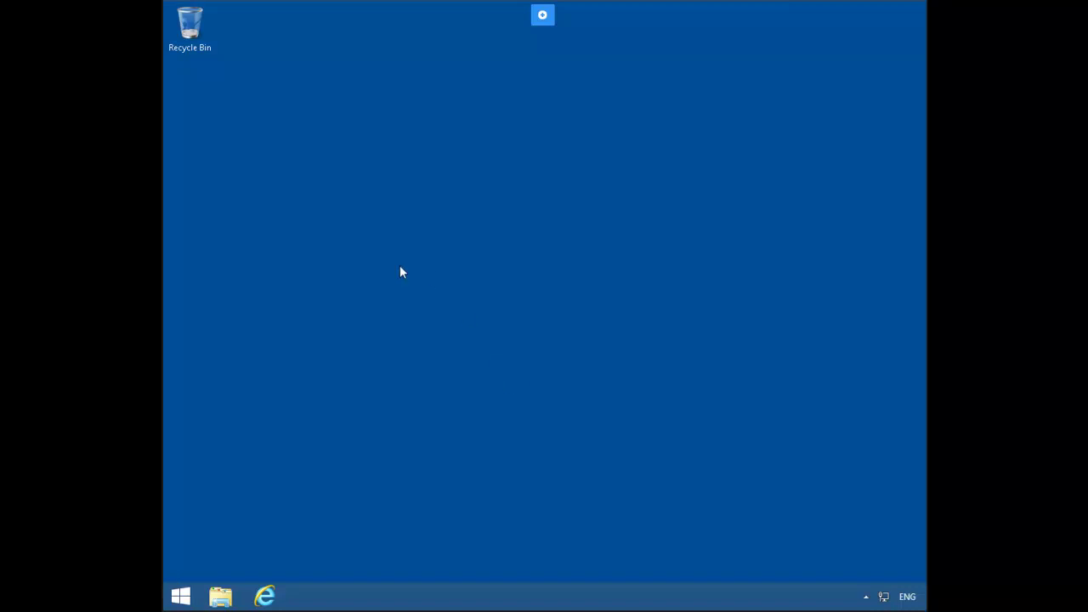
Step: Sign the Administrator out of the Windows 8.1 client
{"action": "left_click", "coordinate": [180, 599]}
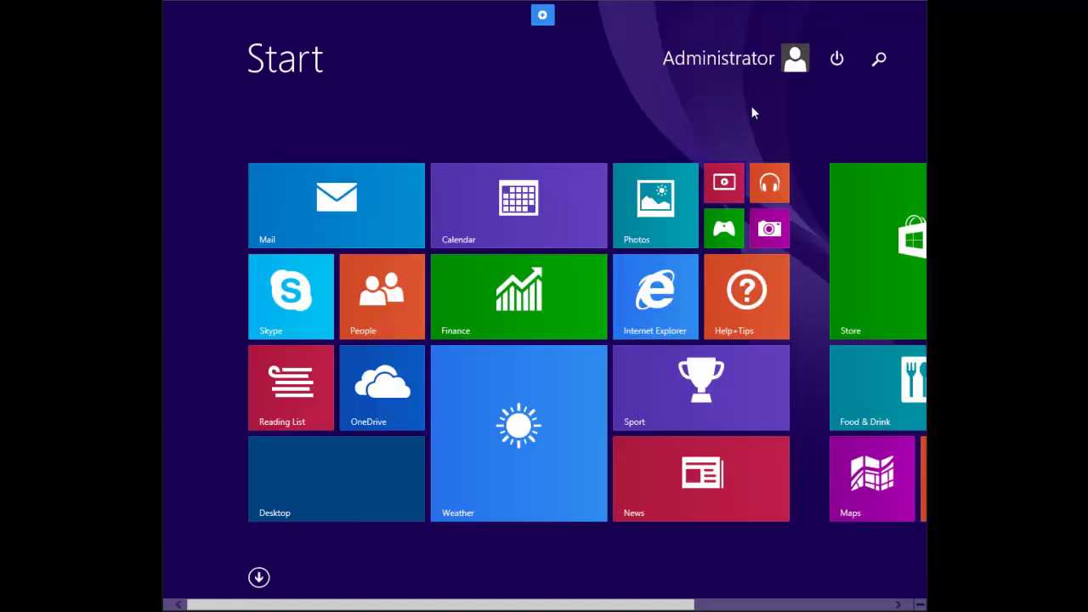
{"action": "left_click", "coordinate": [793, 61]}
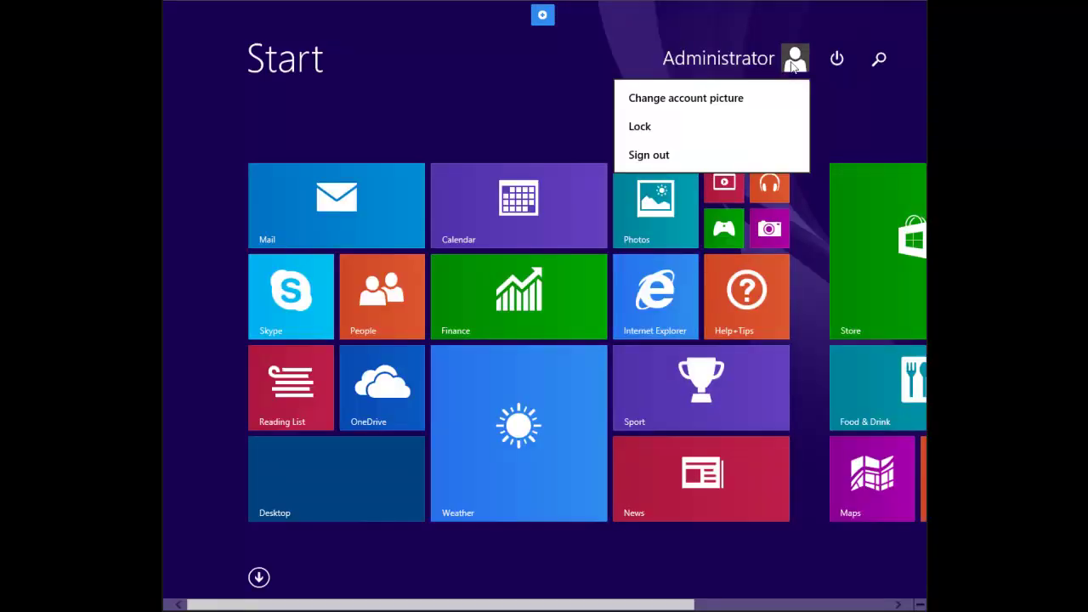
{"action": "left_click", "coordinate": [660, 156]}
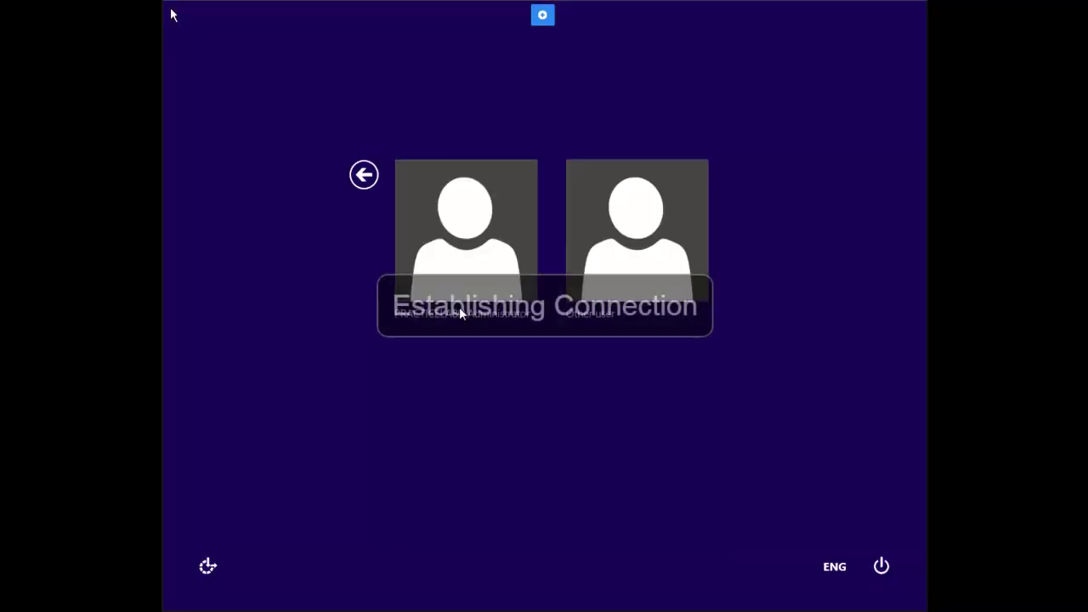
Step: Sign in as the PRACTICELABS kiosk user, entering their user name and password
{"action": "left_click", "coordinate": [643, 245]}
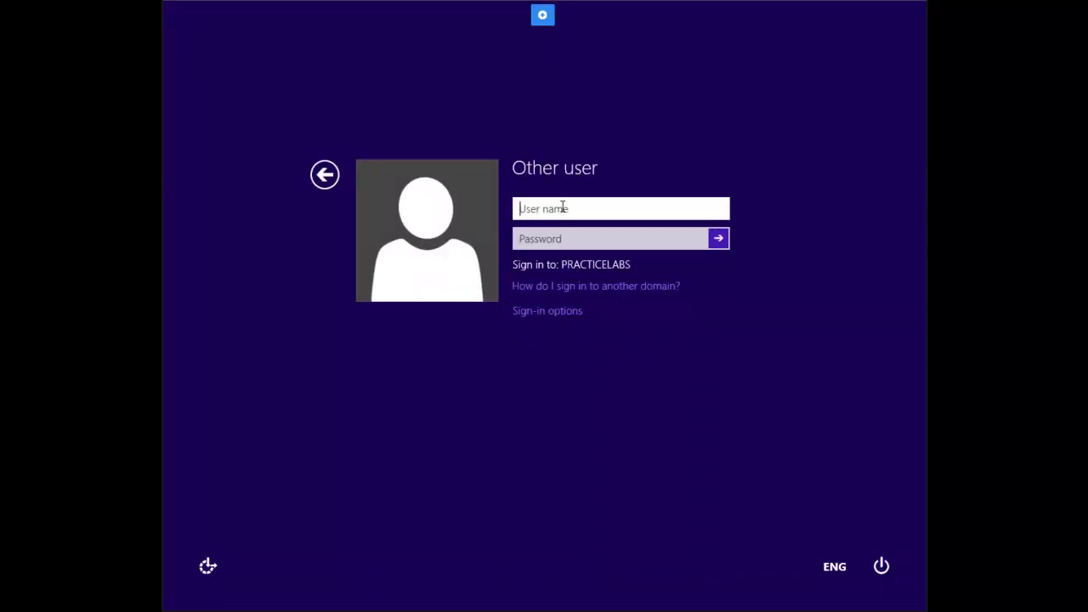
{"action": "key", "text": "Tab"}
{"action": "type", "text": "•••••"}
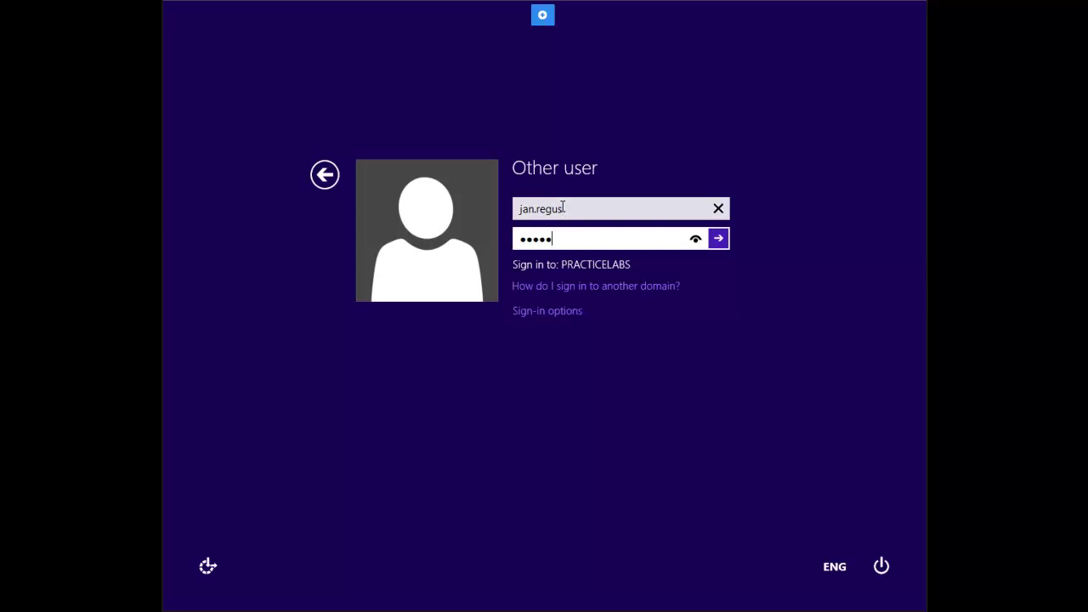
{"action": "type", "text": "•••"}
{"action": "key", "text": "Return"}
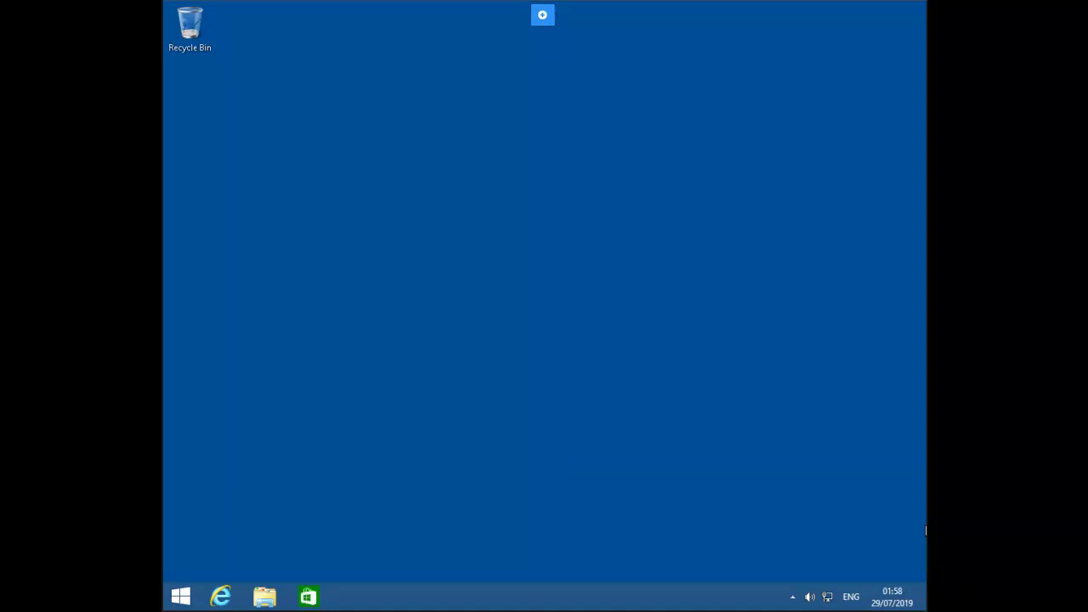
Step: Try launching Control Panel from Start search, dismiss both restrictions errors, then bring up the Run box
{"action": "left_click", "coordinate": [178, 598]}
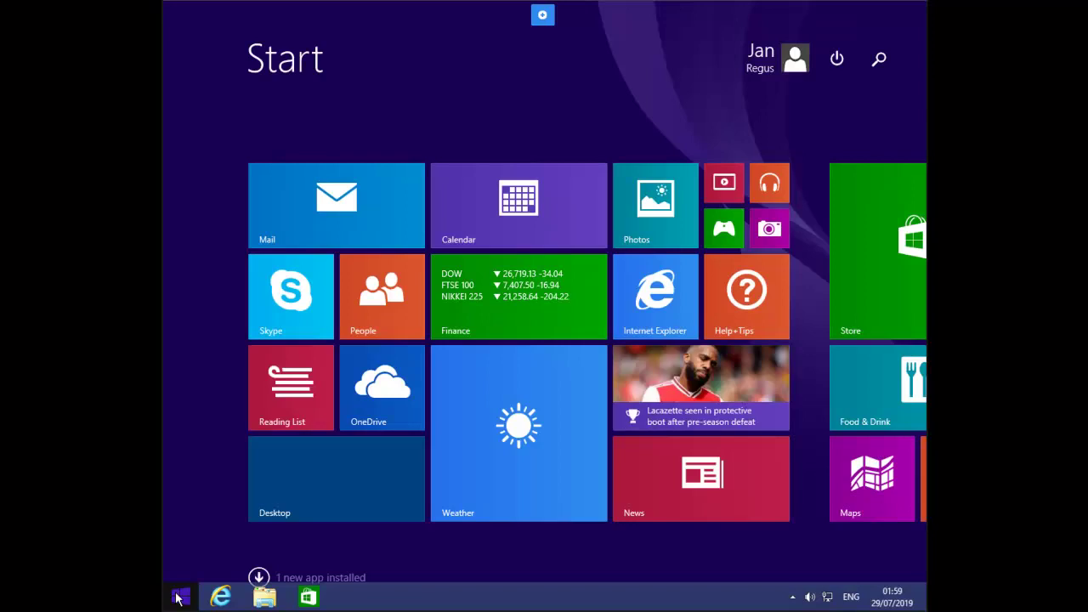
{"action": "type", "text": "control Panel"}
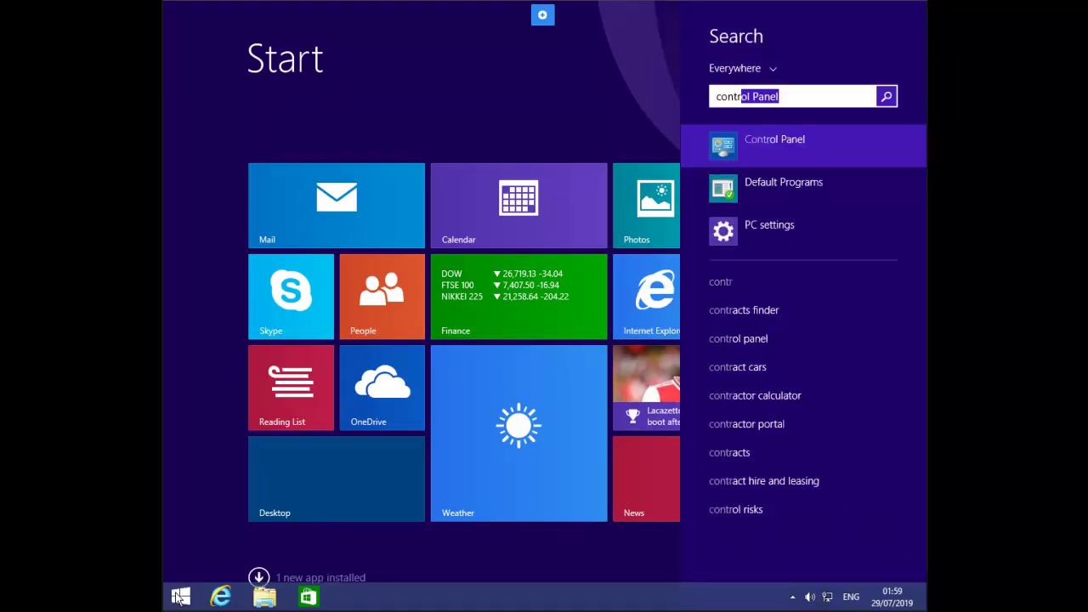
{"action": "key", "text": "Return"}
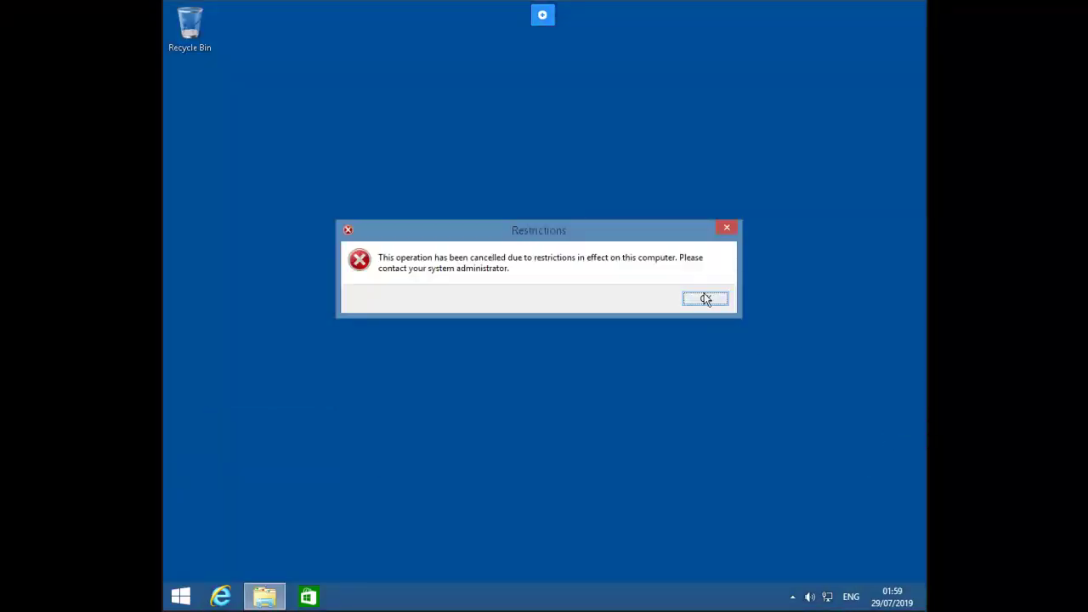
{"action": "left_click", "coordinate": [703, 297]}
{"action": "left_click", "coordinate": [631, 310]}
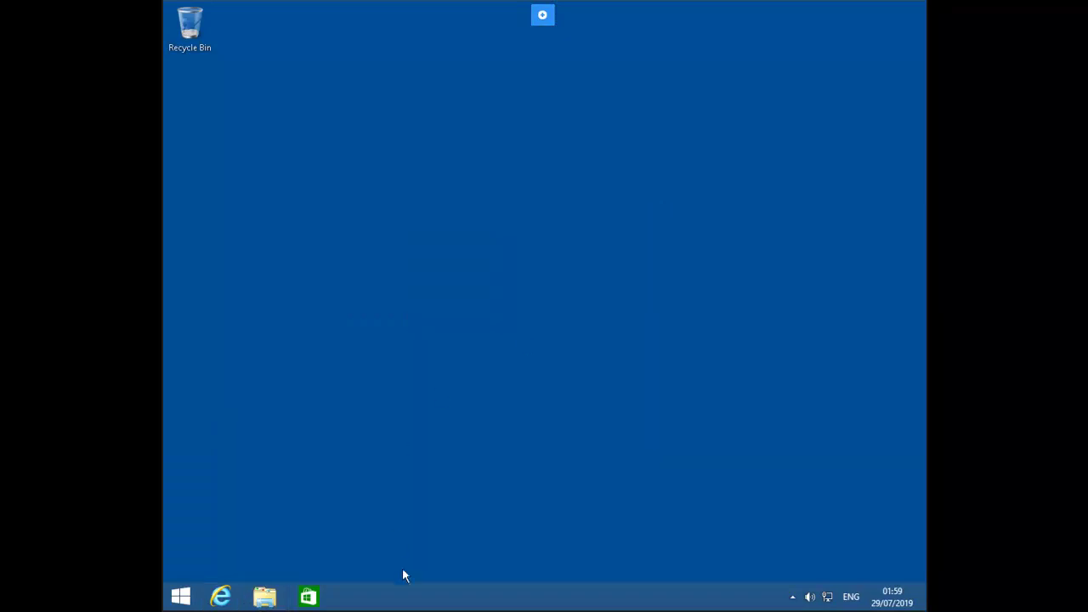
{"action": "right_click", "coordinate": [180, 596]}
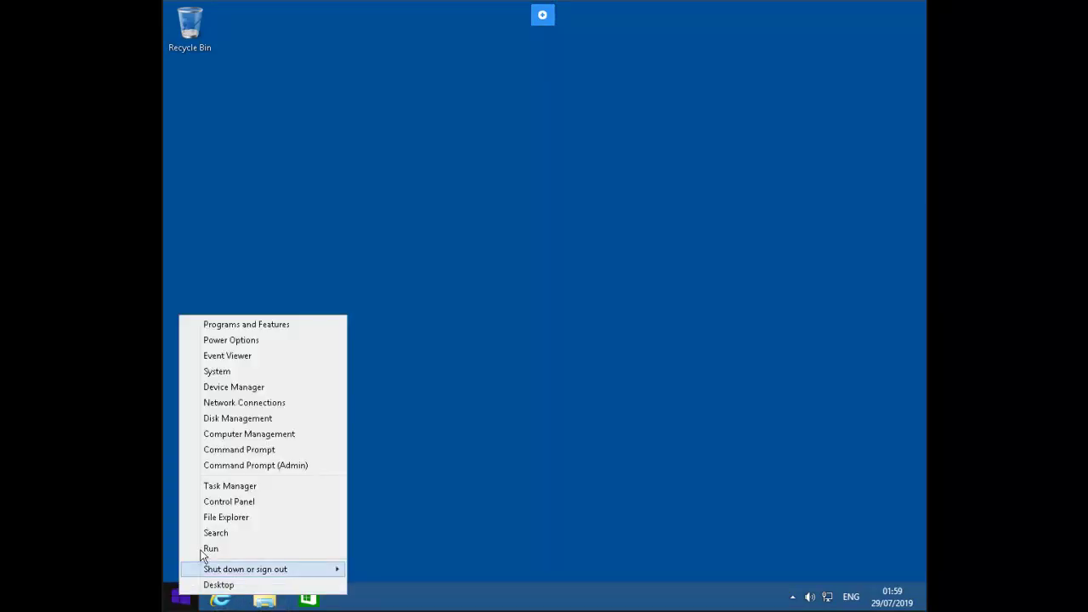
{"action": "left_click", "coordinate": [211, 548]}
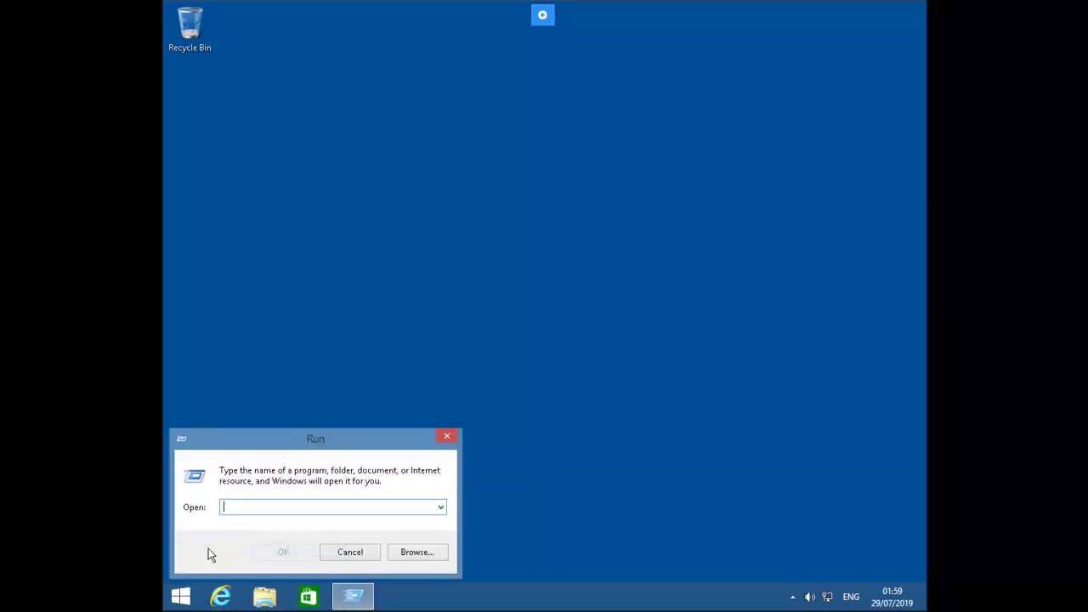
Step: Run gpupdate /force from a cmd prompt until the Computer Policy update completes
{"action": "type", "text": "cmd"}
{"action": "key", "text": "Return"}
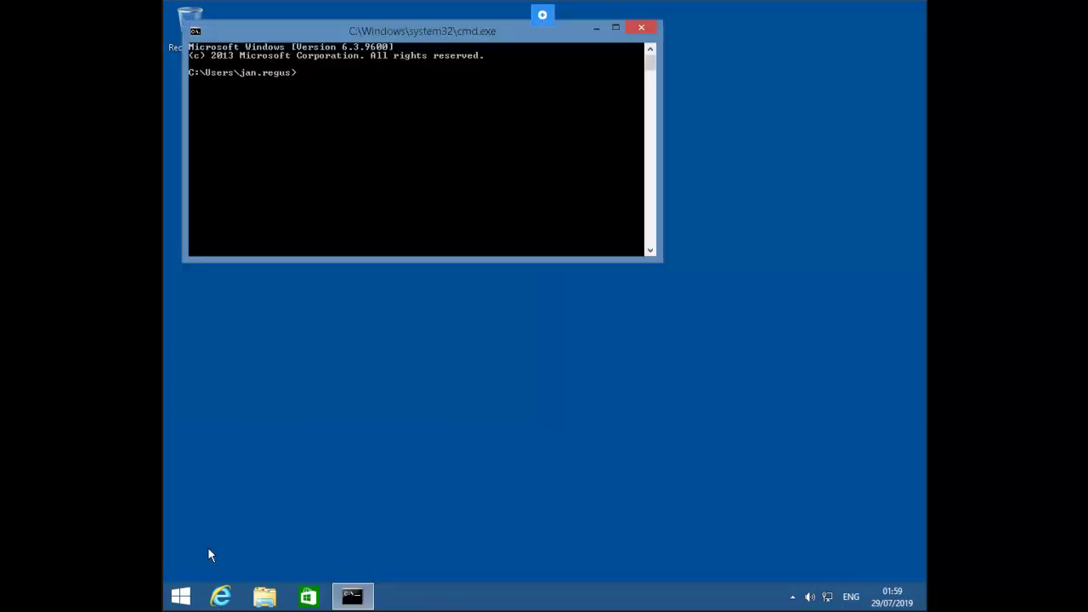
{"action": "type", "text": "gpupdate /force"}
{"action": "key", "text": "Return"}
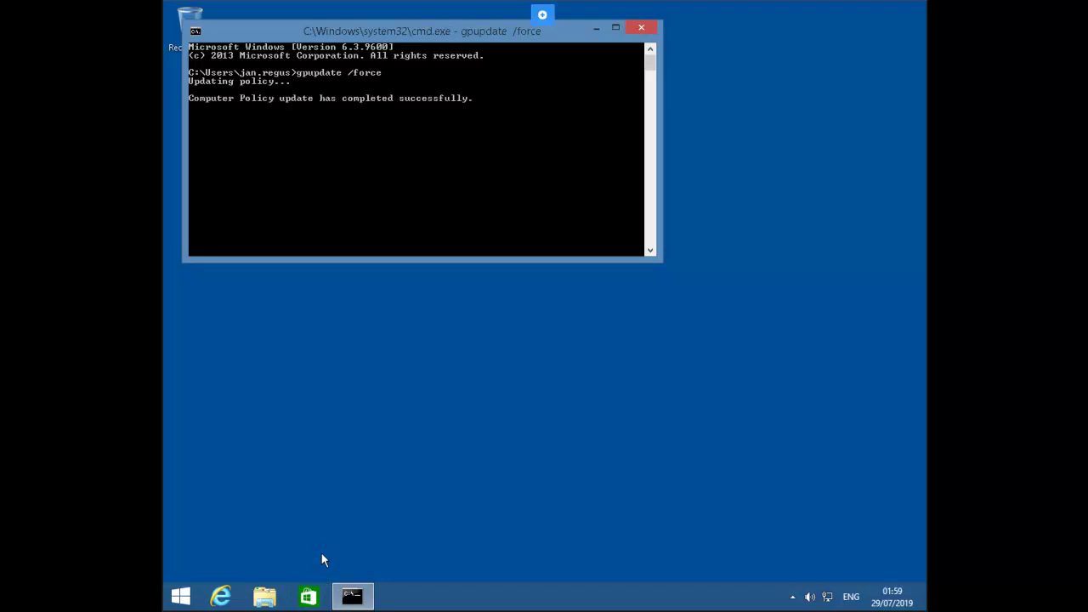
{"action": "left_click", "coordinate": [188, 601]}
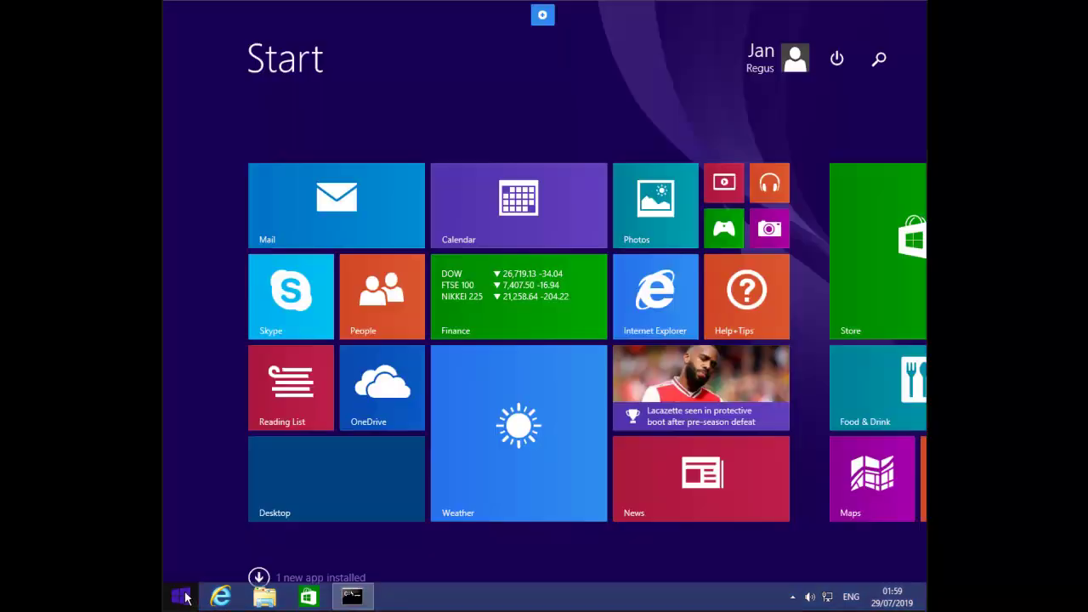
Step: Search Start for 'contr' and open Control Panel, now permitted for the kiosk user
{"action": "type", "text": "control Panel"}
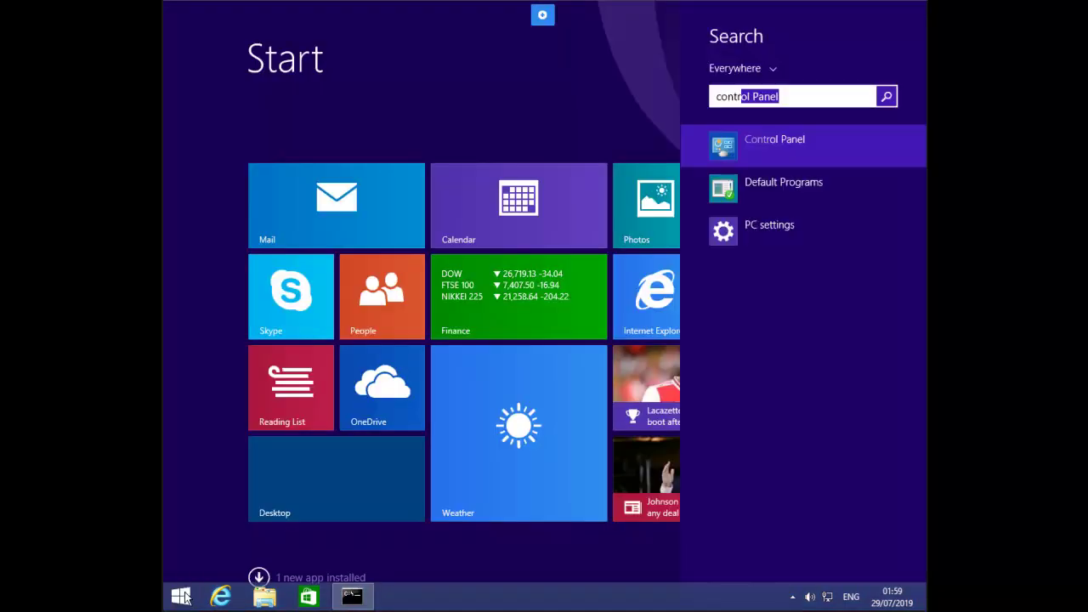
{"action": "key", "text": "Return"}
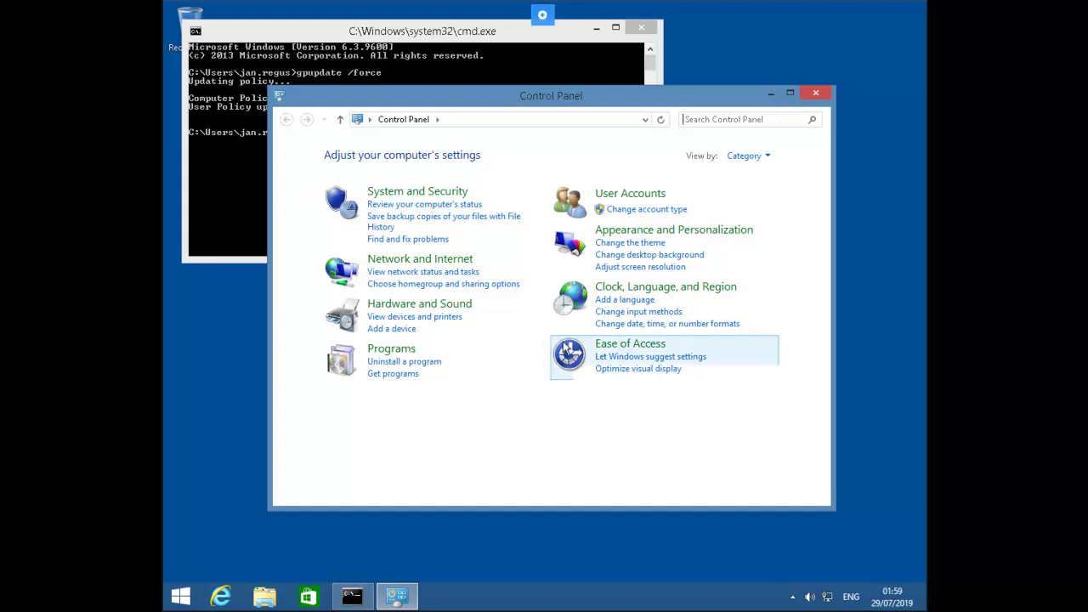
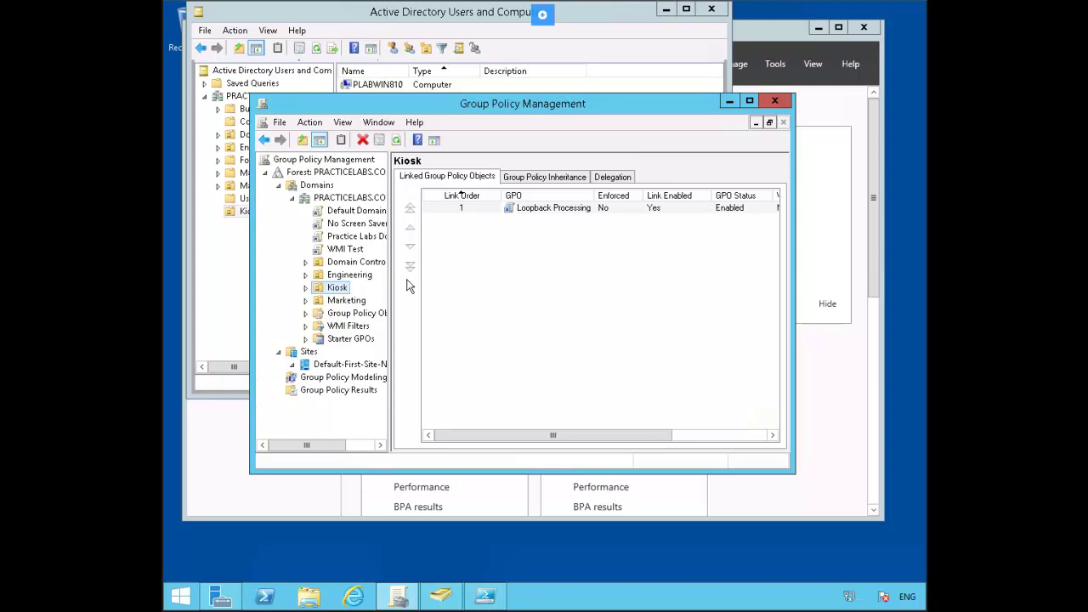
Step: Create a new GPO named 'VPN Slow Link' linked to the Marketing OU
{"action": "right_click", "coordinate": [351, 304]}
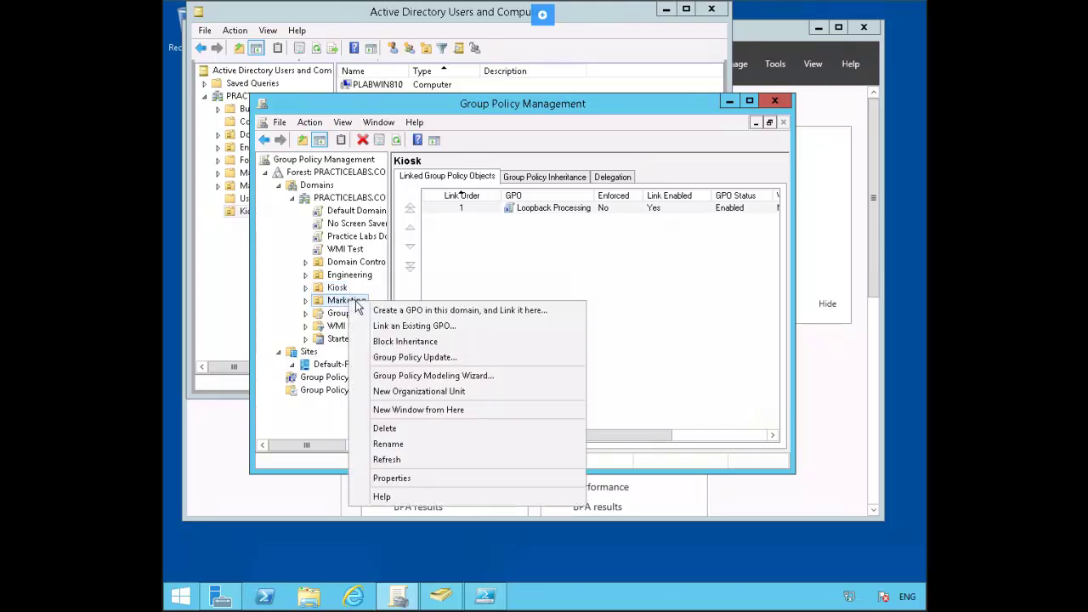
{"action": "left_click", "coordinate": [456, 311]}
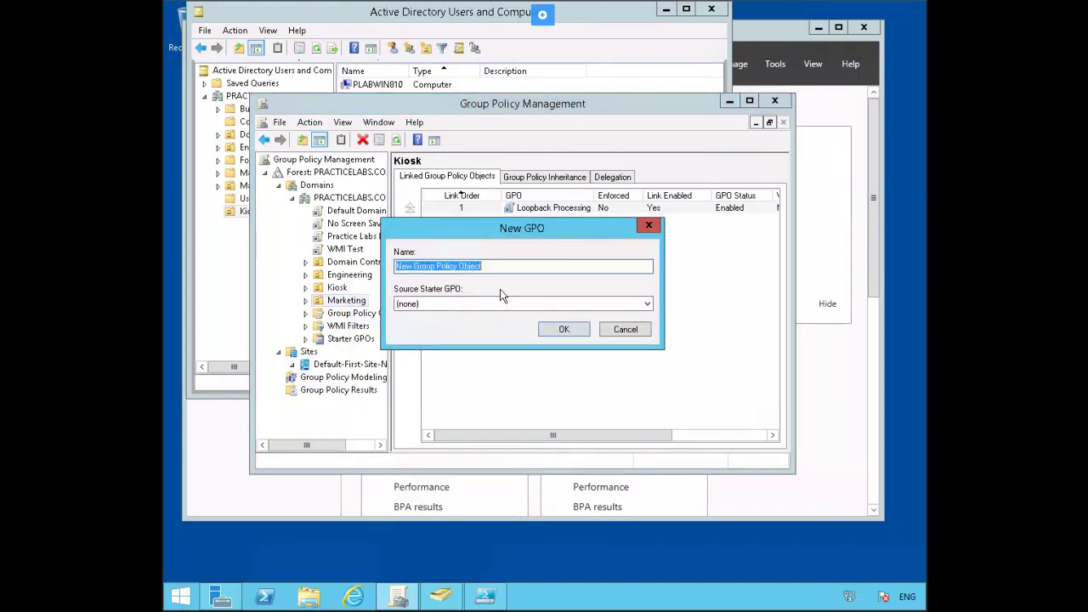
{"action": "type", "text": "VPN "}
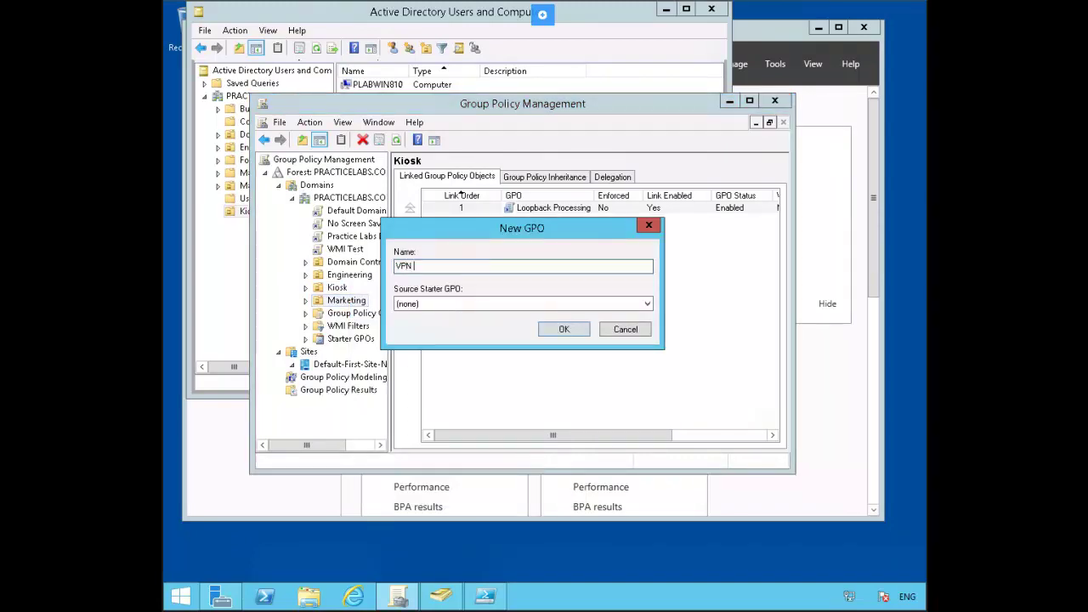
{"action": "type", "text": "Slow Link"}
{"action": "key", "text": "Return"}
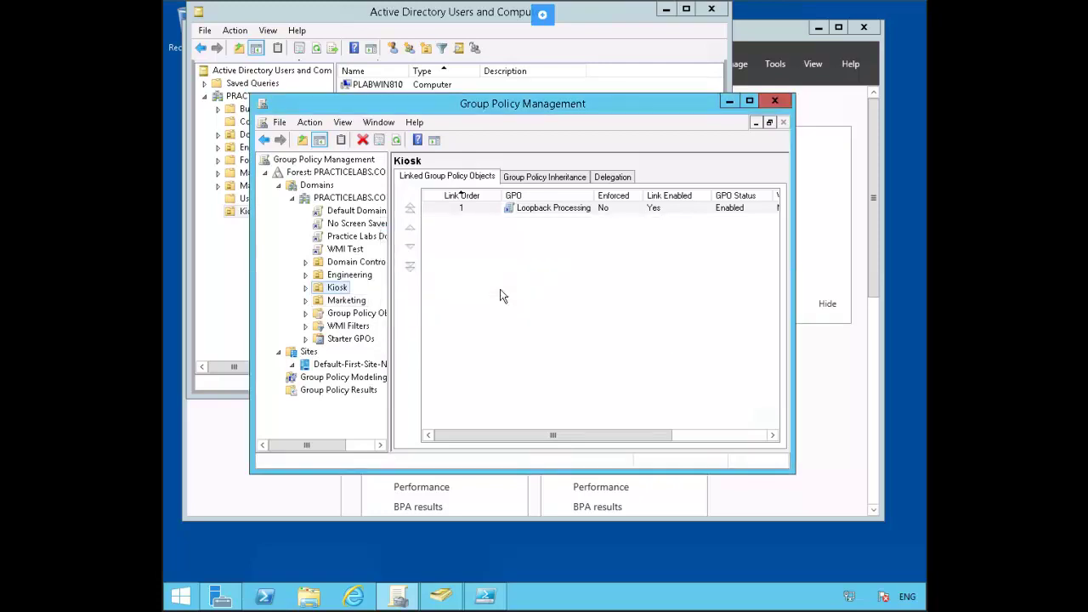
Step: Open the VPN Slow Link GPO under Marketing in the Group Policy editor
{"action": "left_click", "coordinate": [344, 302]}
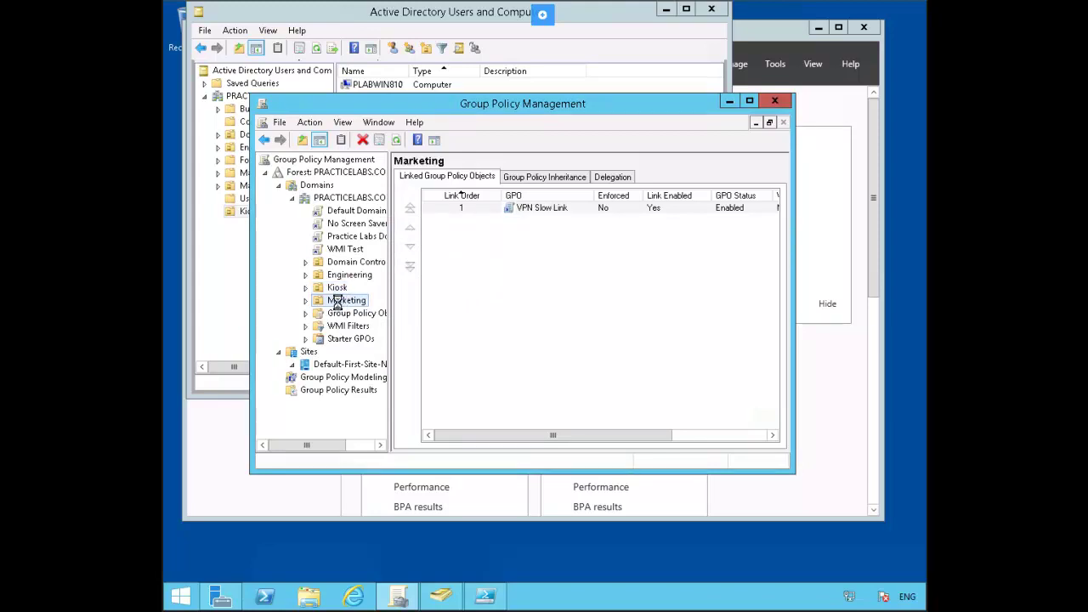
{"action": "left_click", "coordinate": [548, 207]}
{"action": "right_click", "coordinate": [549, 208]}
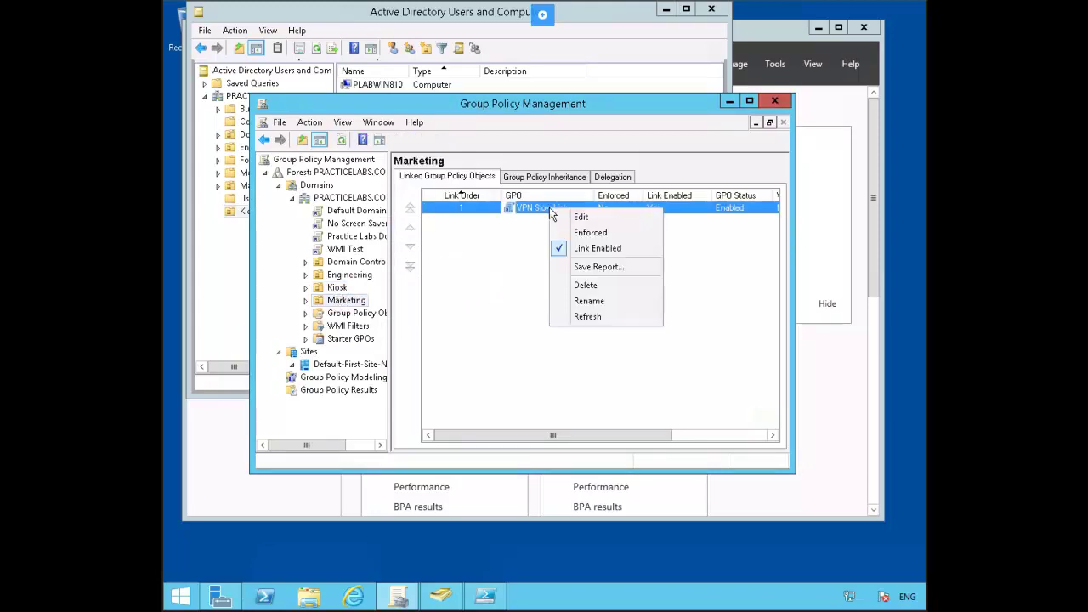
{"action": "left_click", "coordinate": [594, 219]}
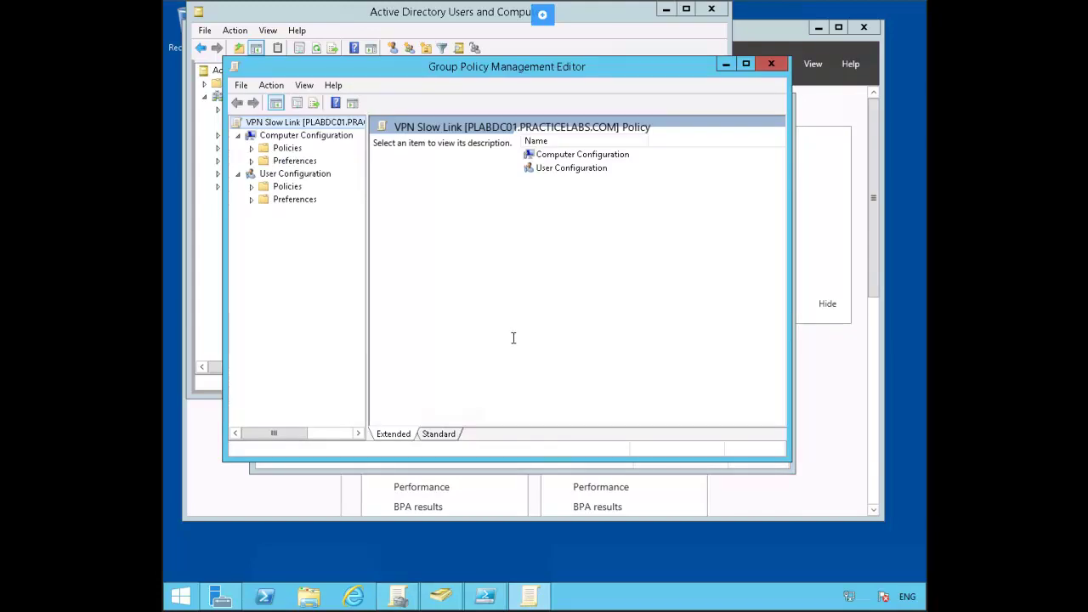
Step: Browse Computer Configuration > Administrative Templates > System > Group Policy and select 'Configure Group Policy slow link detection'
{"action": "left_click", "coordinate": [251, 151]}
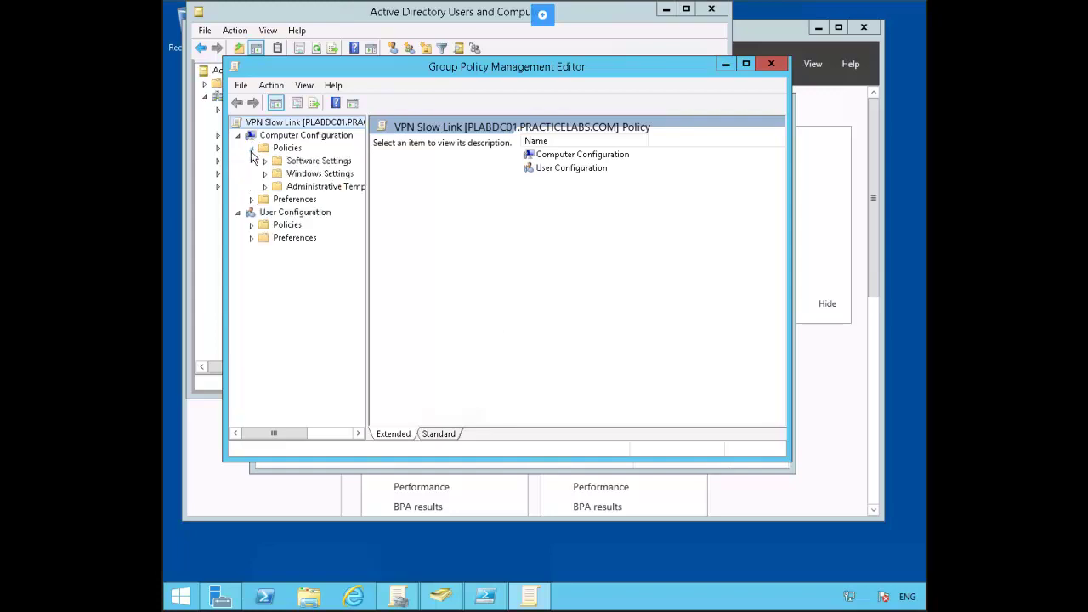
{"action": "left_click", "coordinate": [269, 189]}
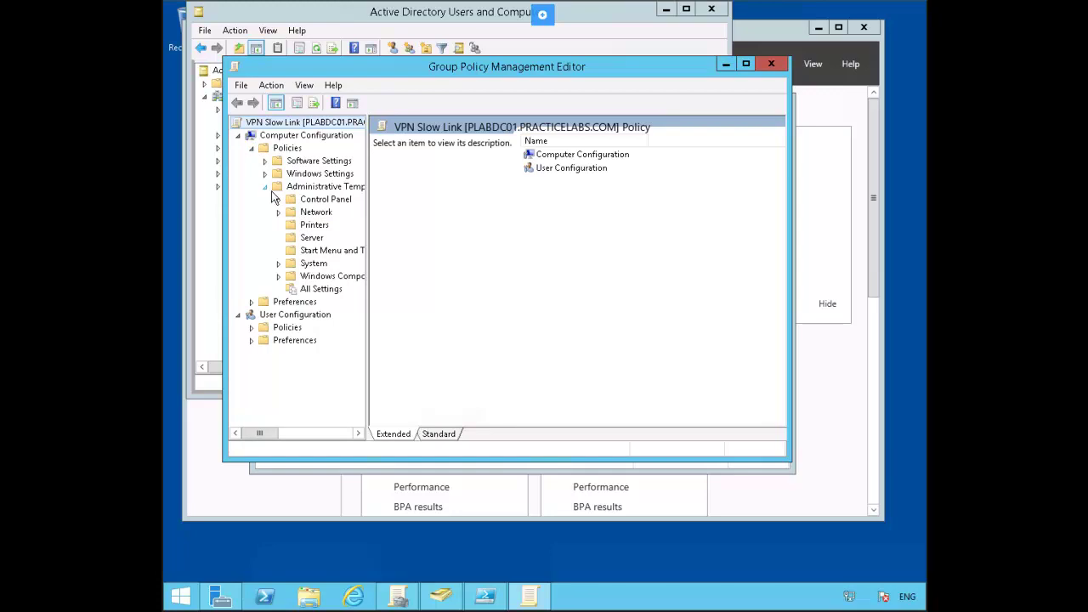
{"action": "left_click", "coordinate": [278, 264]}
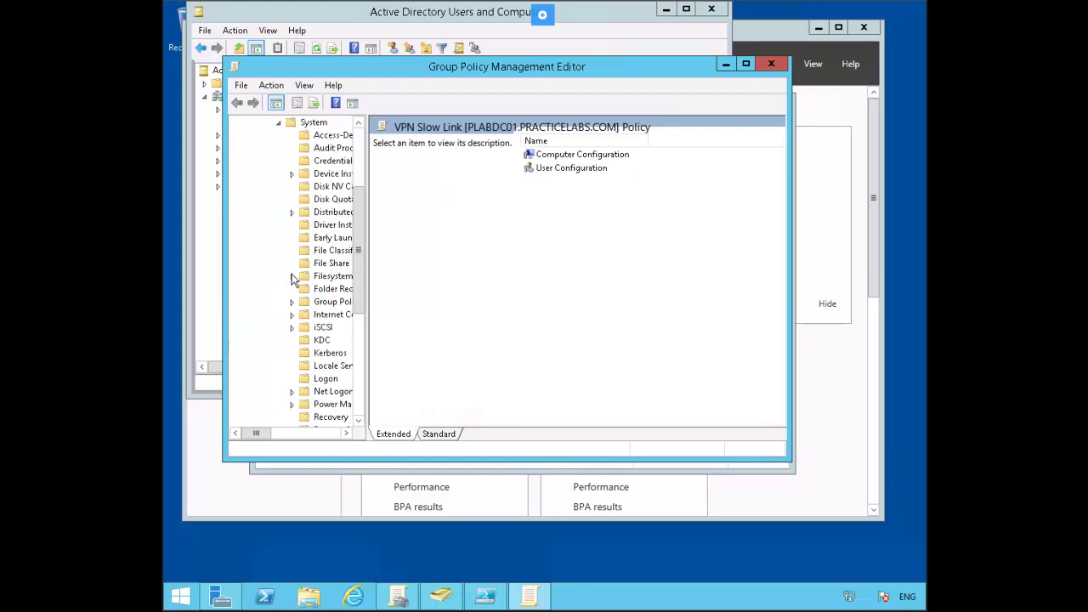
{"action": "left_click", "coordinate": [322, 304]}
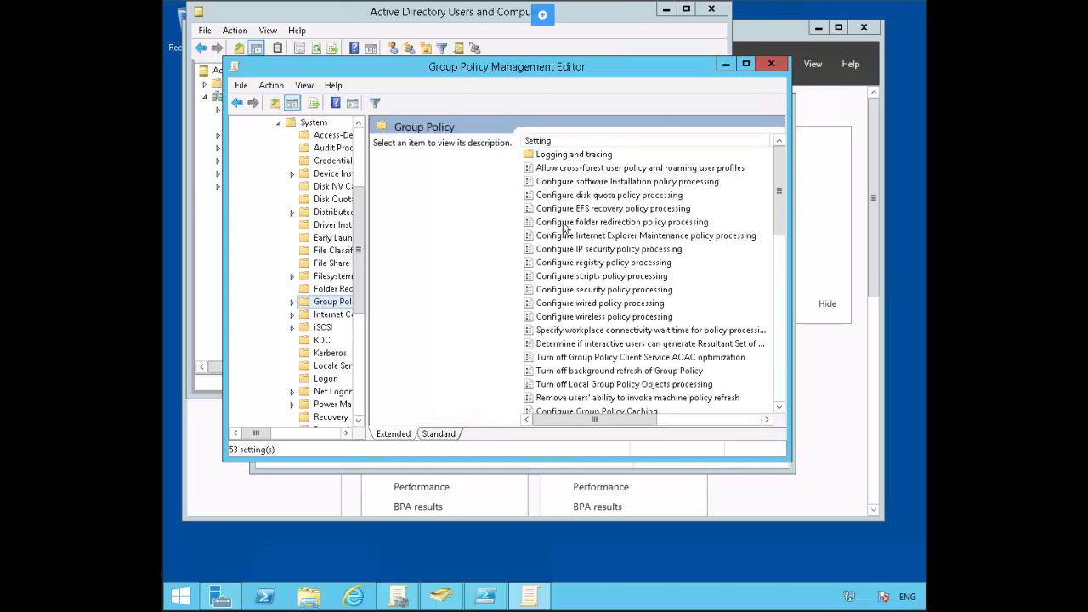
{"action": "scroll", "coordinate": [565, 230], "scroll_direction": "down", "scroll_amount": 4}
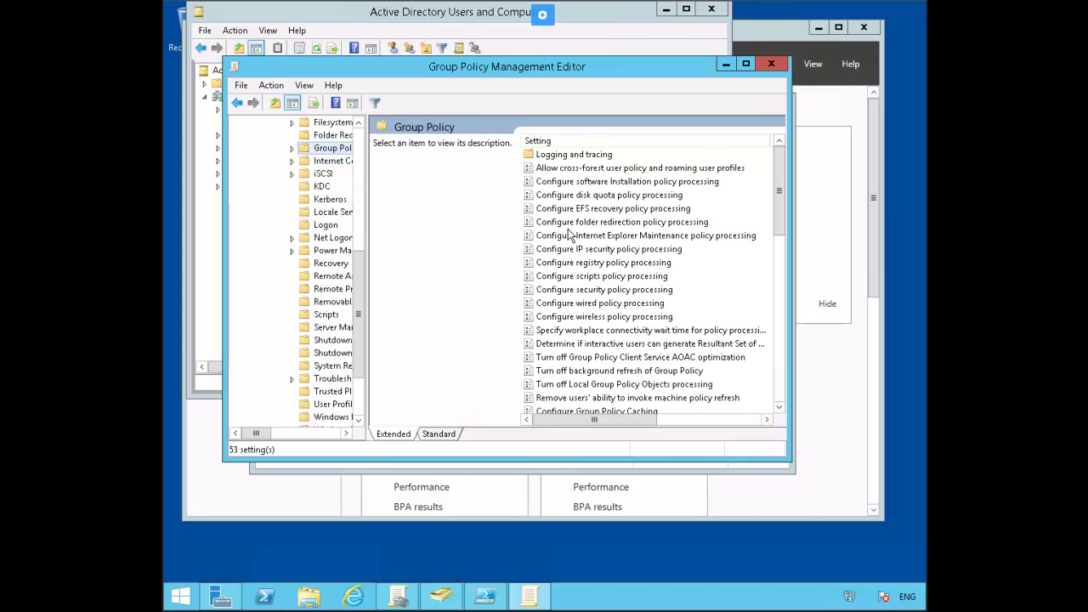
{"action": "scroll", "coordinate": [570, 235], "scroll_direction": "up", "scroll_amount": 6}
{"action": "left_click", "coordinate": [569, 235]}
{"action": "scroll", "coordinate": [569, 236], "scroll_direction": "down", "scroll_amount": 4}
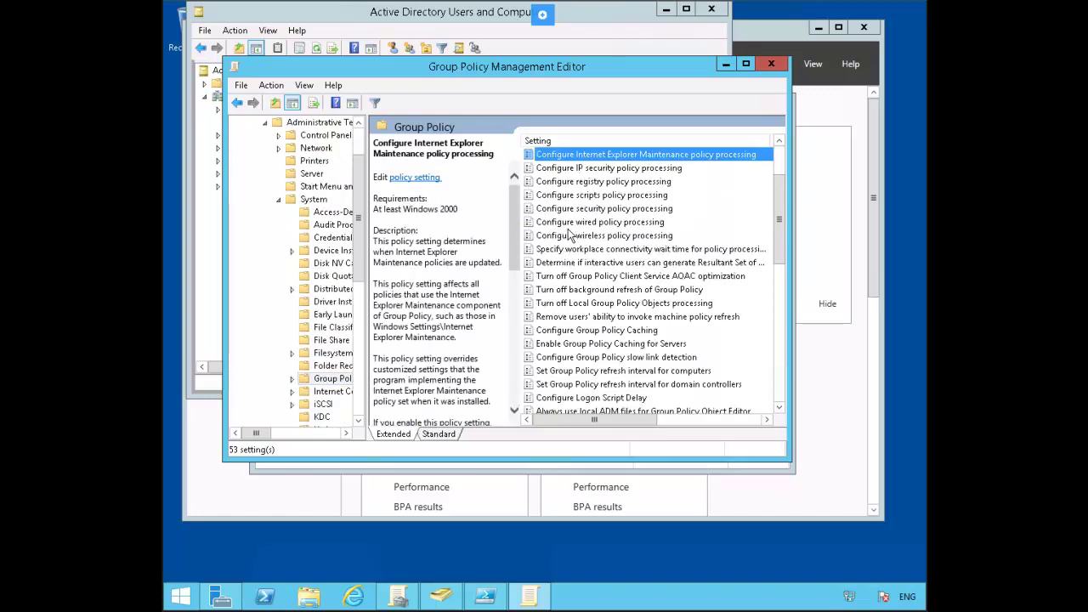
{"action": "key", "text": "d"}
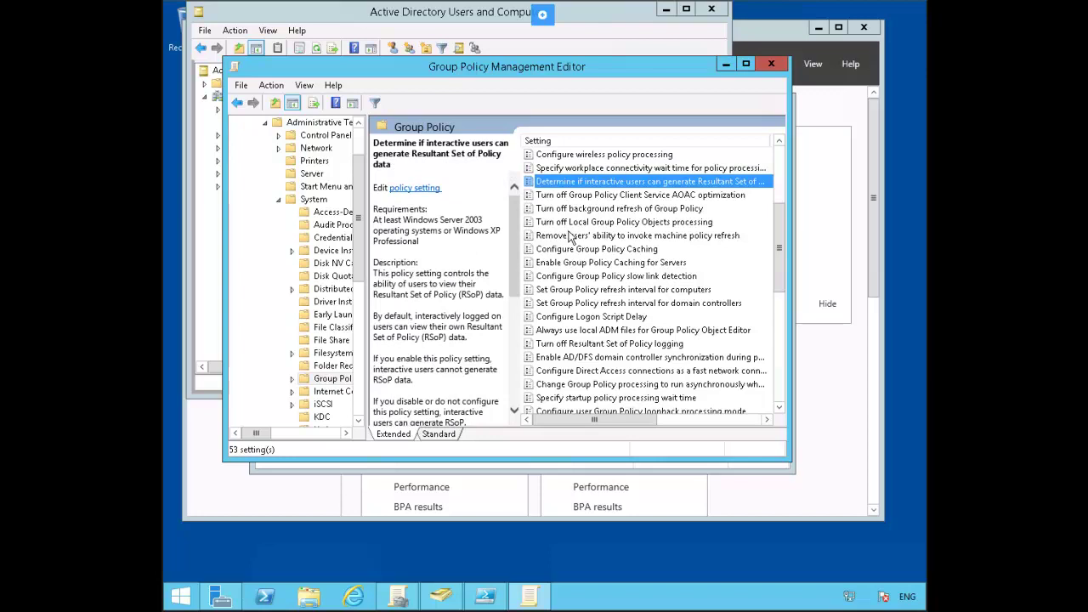
{"action": "left_click", "coordinate": [611, 278]}
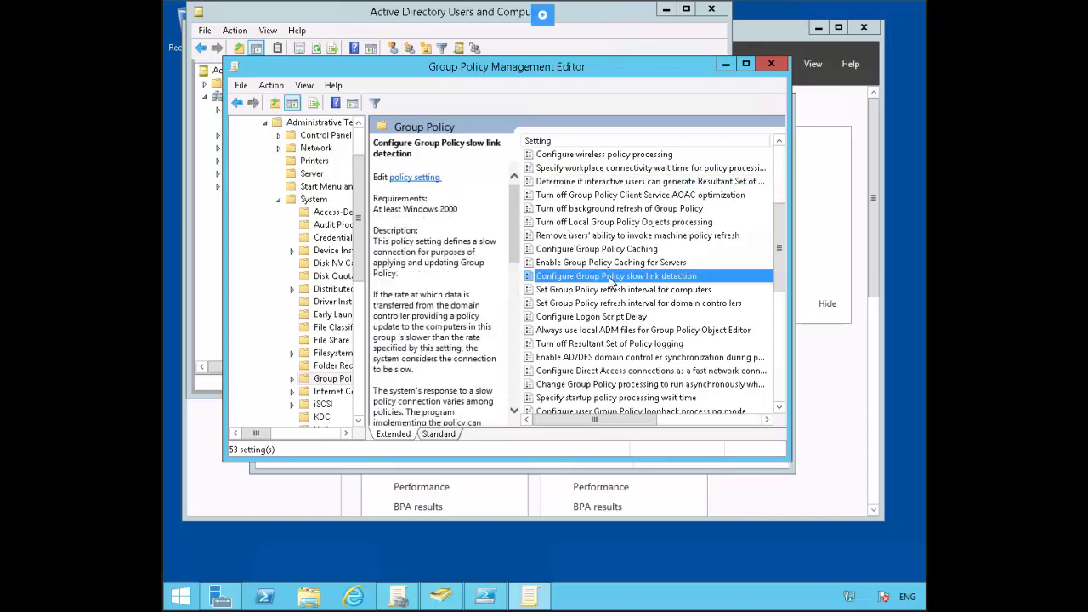
Step: Enable Group Policy slow link detection with a 500 Kbps threshold
{"action": "right_click", "coordinate": [701, 278]}
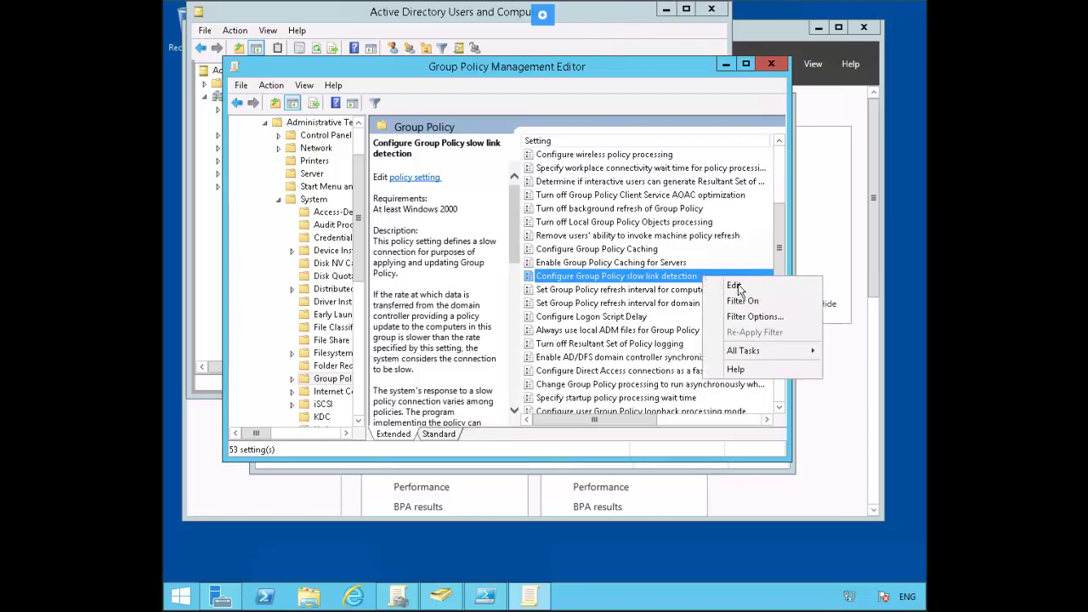
{"action": "left_click", "coordinate": [744, 287]}
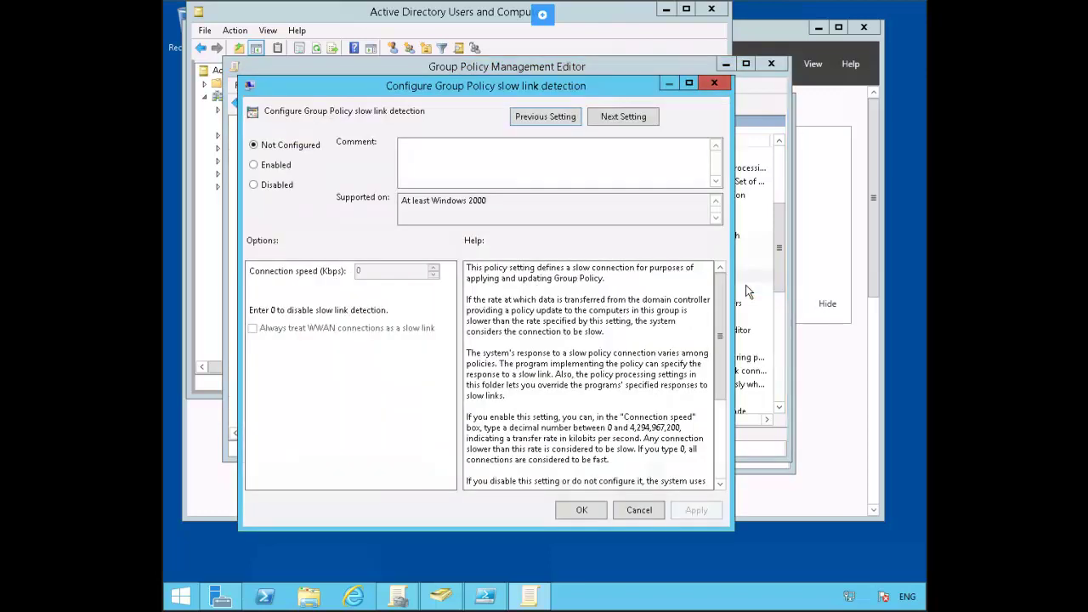
{"action": "left_click", "coordinate": [279, 170]}
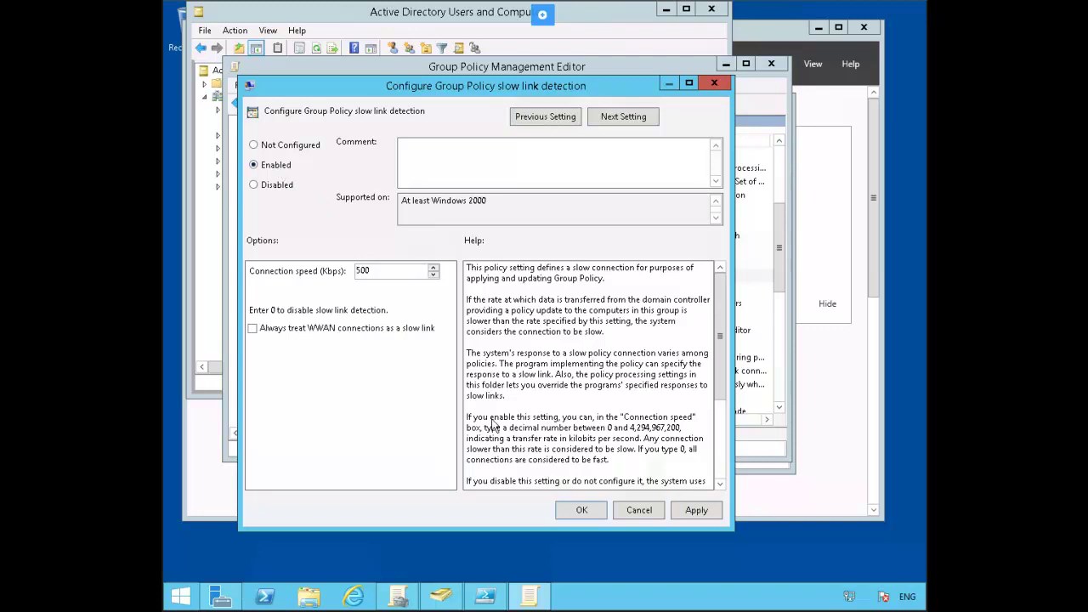
{"action": "left_click", "coordinate": [580, 510]}
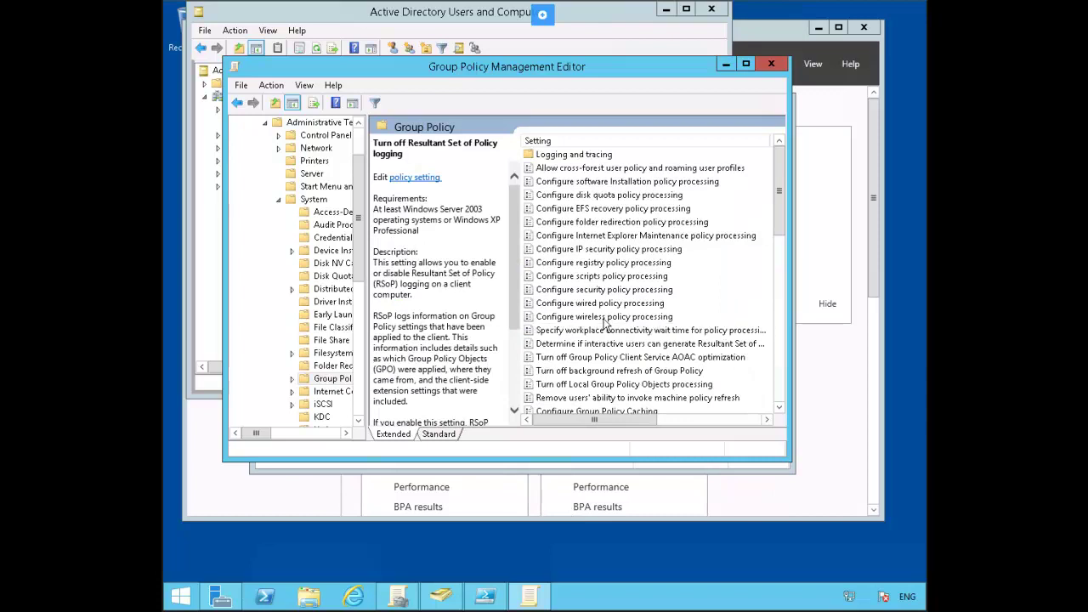
Step: Enable wireless policy processing, allowing processing across a slow network connection
{"action": "right_click", "coordinate": [662, 317]}
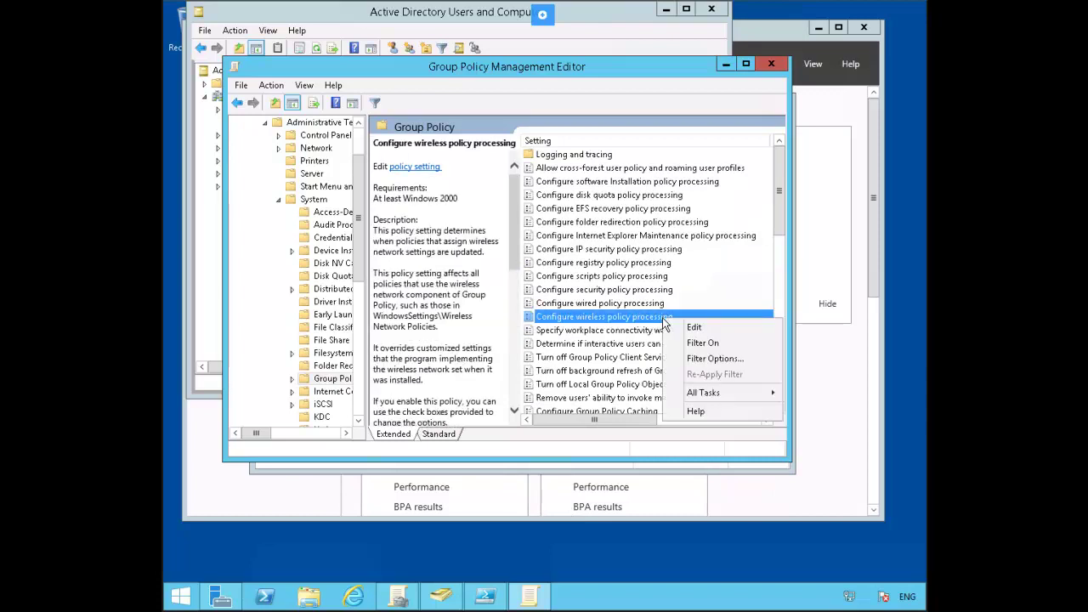
{"action": "left_click", "coordinate": [714, 326]}
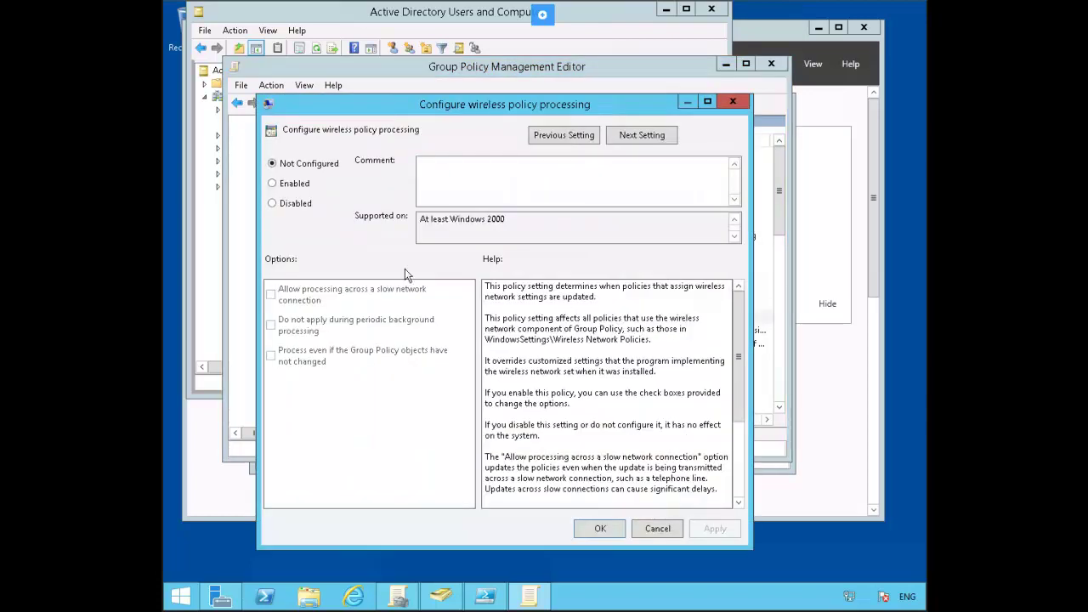
{"action": "left_click", "coordinate": [273, 183]}
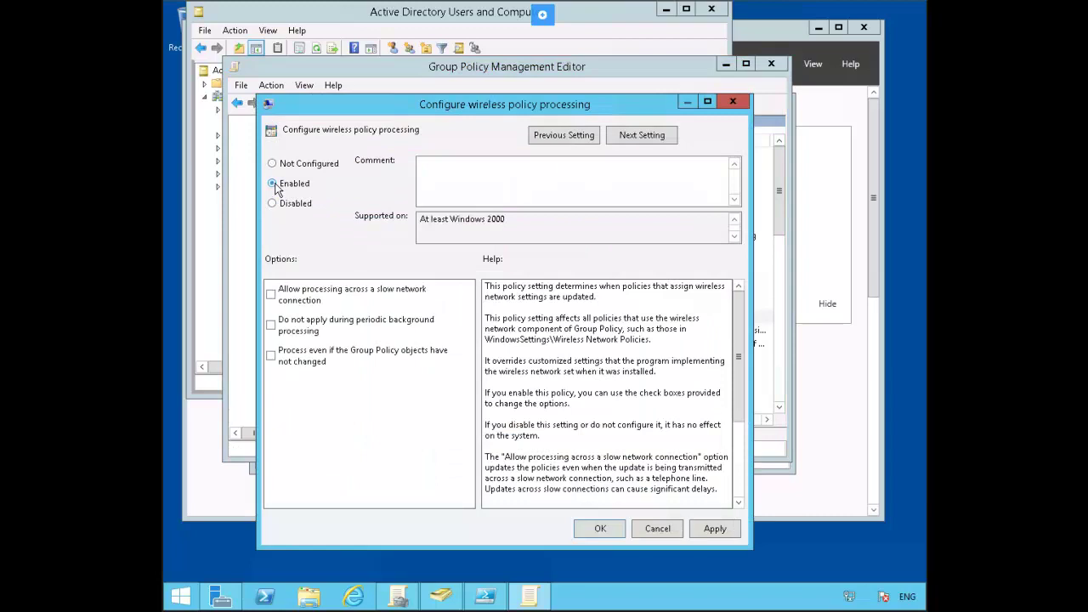
{"action": "left_click", "coordinate": [270, 294]}
{"action": "left_click", "coordinate": [598, 528]}
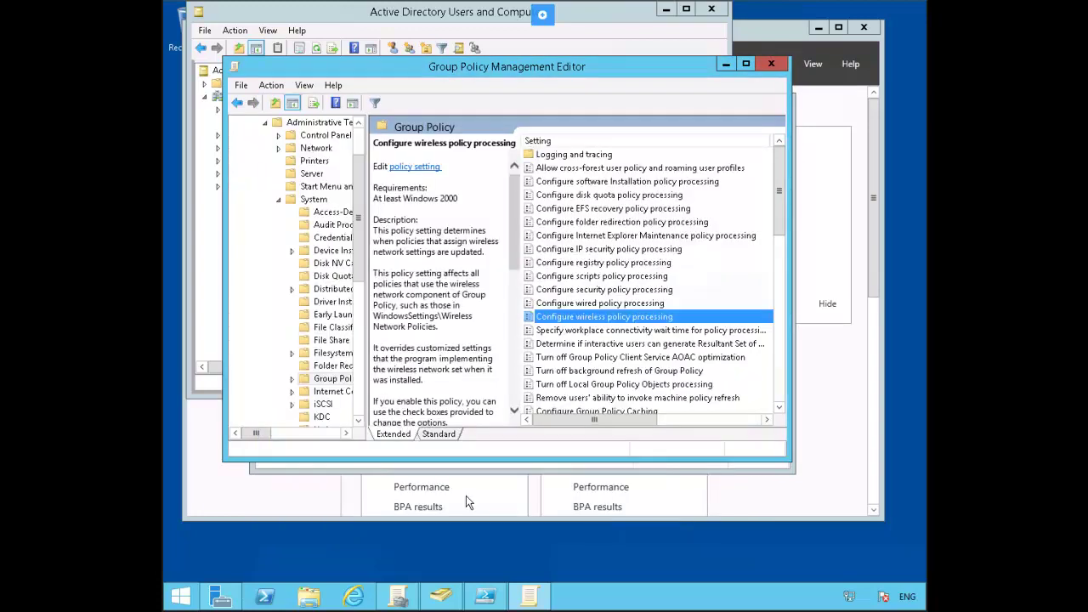
Step: Enable the 'Configure registry policy processing' setting
{"action": "left_click", "coordinate": [632, 265]}
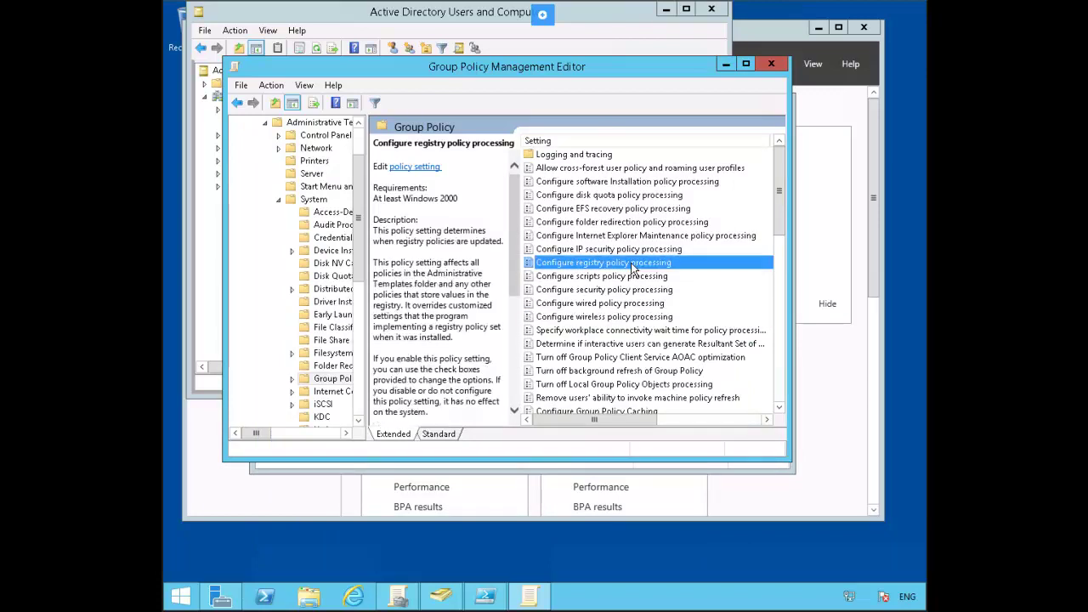
{"action": "right_click", "coordinate": [633, 268]}
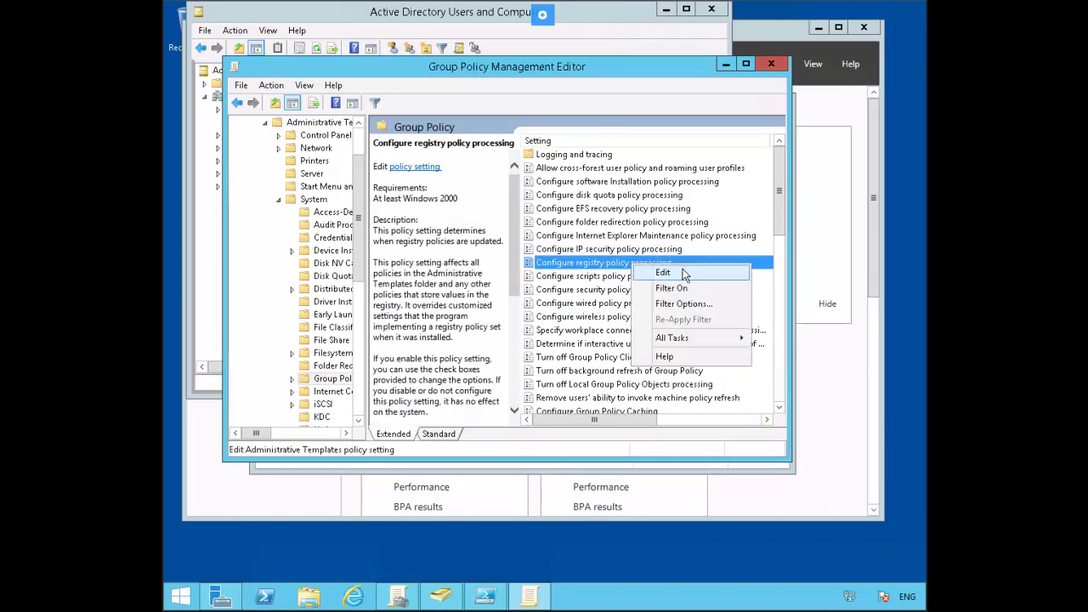
{"action": "left_click", "coordinate": [663, 272]}
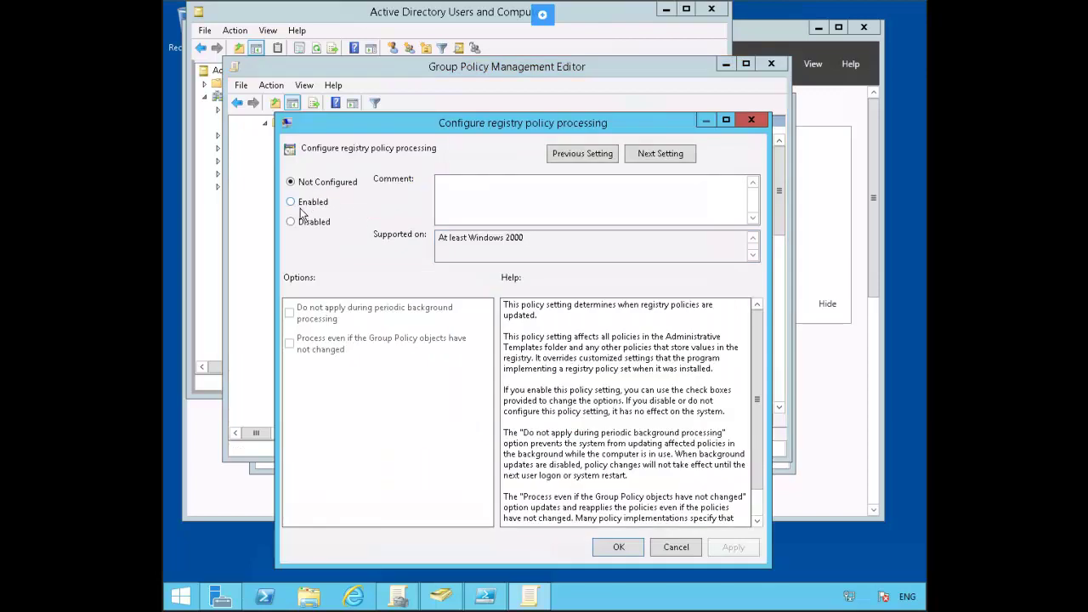
{"action": "left_click", "coordinate": [300, 208]}
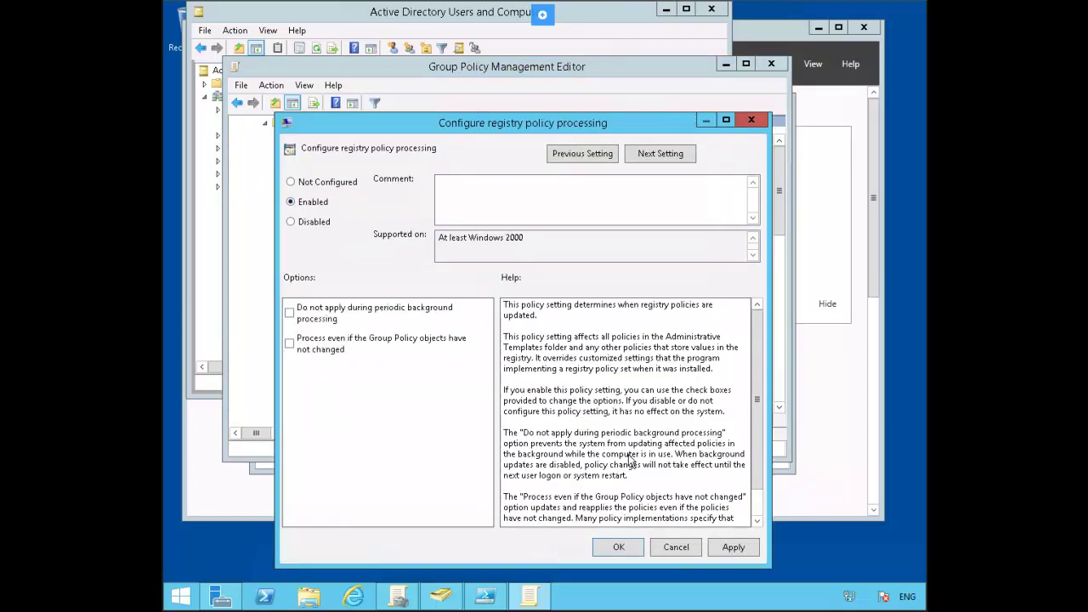
{"action": "left_click", "coordinate": [682, 550]}
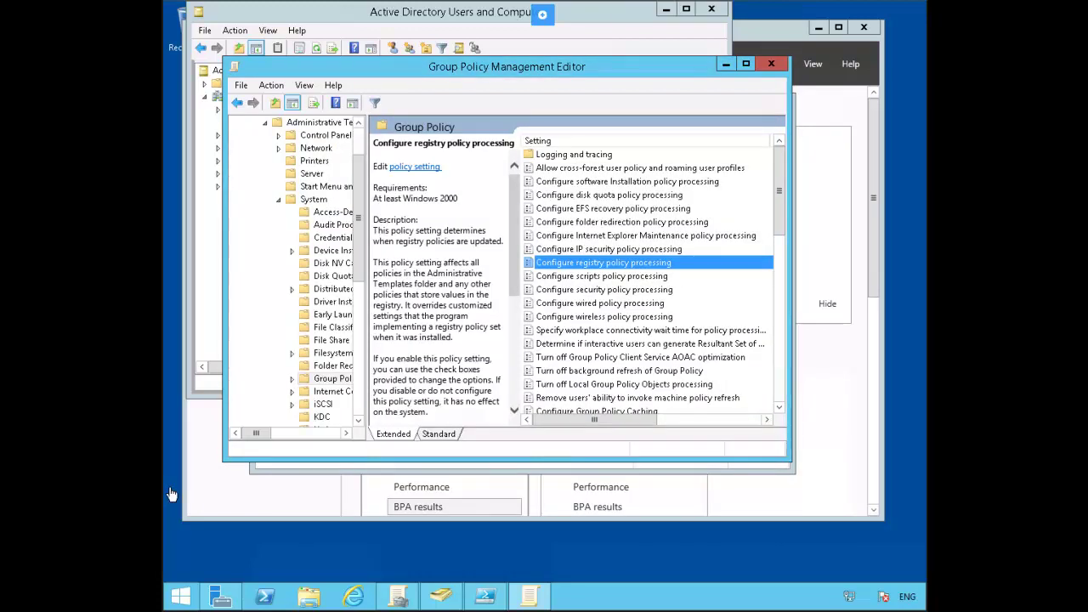